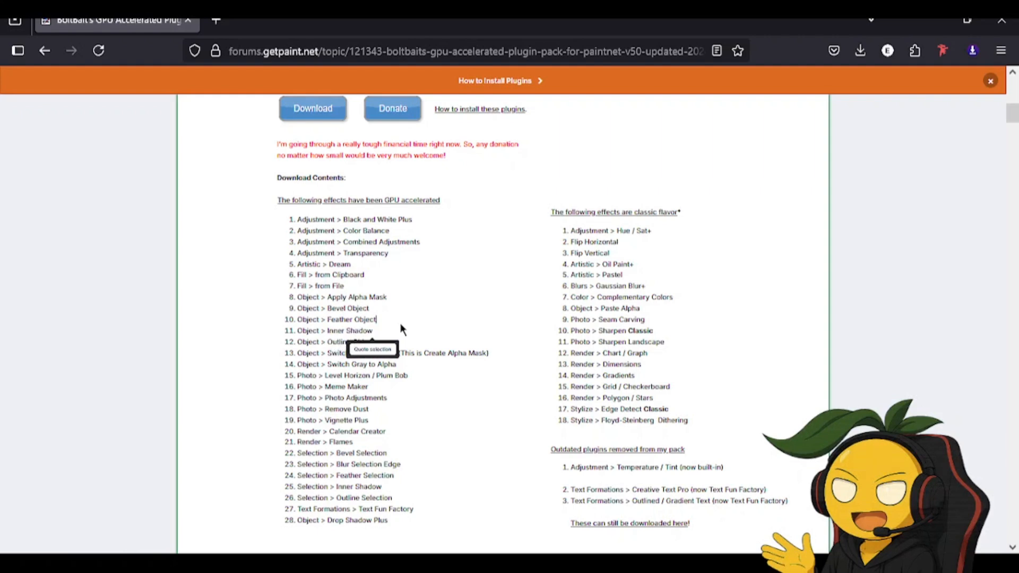
# Download the BoltBait GPU Accelerated Plugin Pack from the forum post and open BoltBaitPack611.zip
pyautogui.scroll(2, 400, 329)
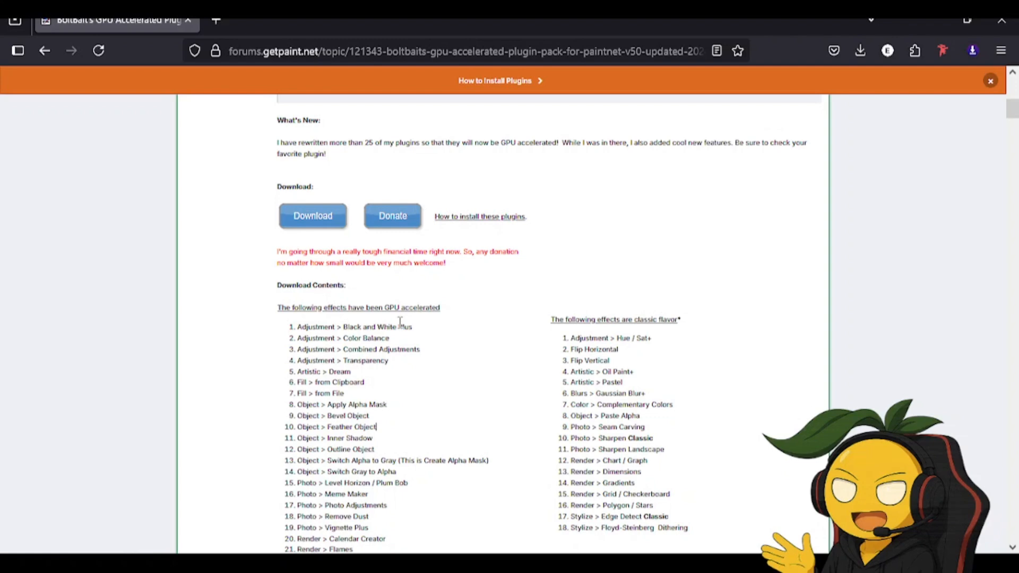
pyautogui.scroll(-1, 448, 332)
pyautogui.scroll(2, 502, 344)
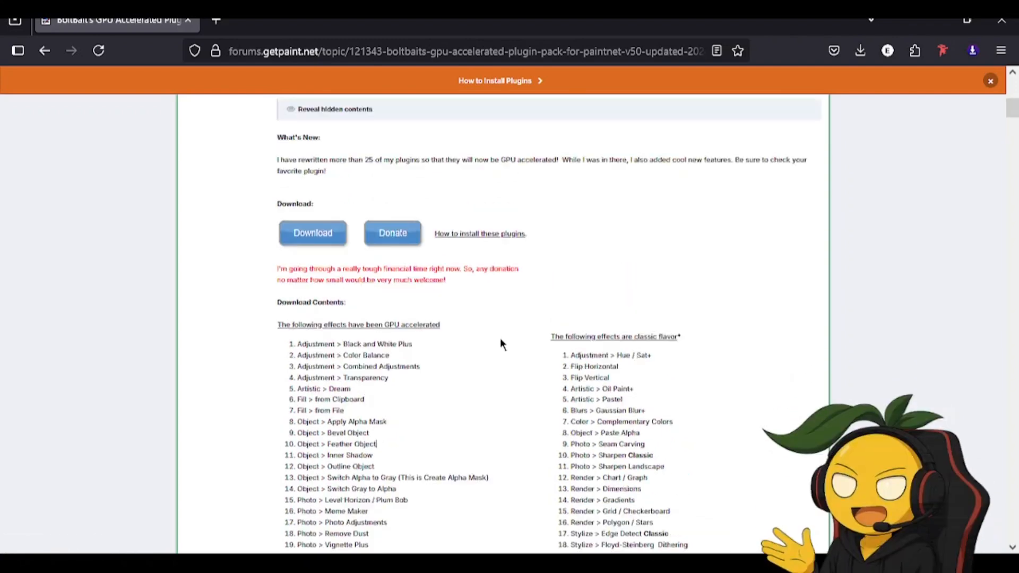
pyautogui.scroll(4, 501, 344)
pyautogui.click(312, 430)
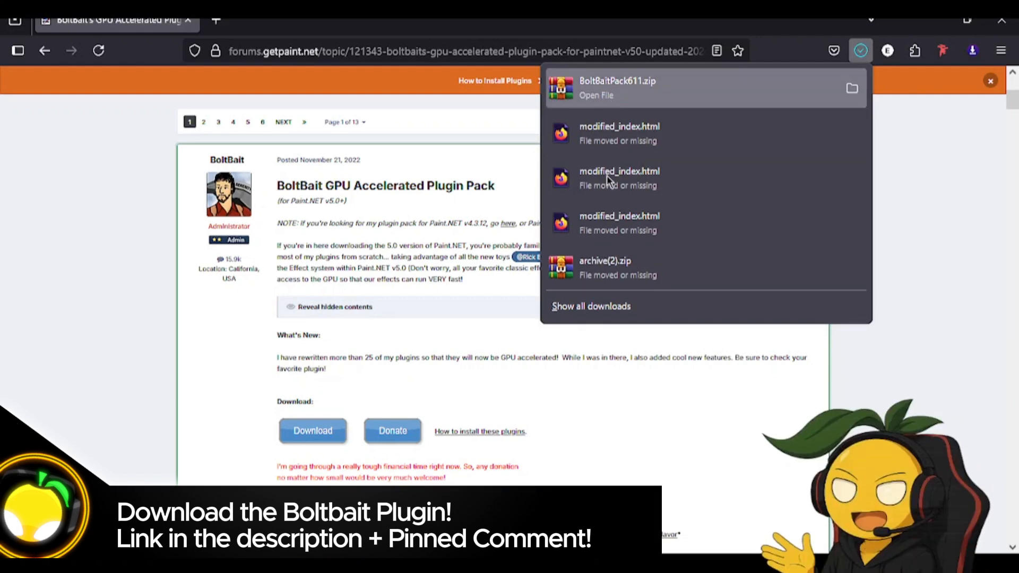
pyautogui.click(606, 88)
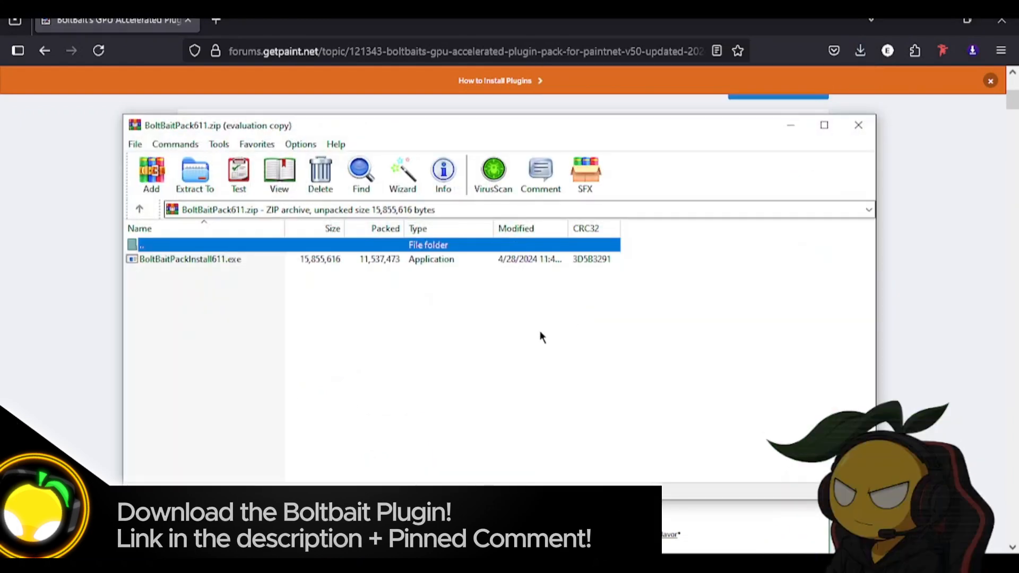
# Extract the archive to the BoltBaitPack611 folder in Downloads, replacing the existing installer file
pyautogui.click(584, 317)
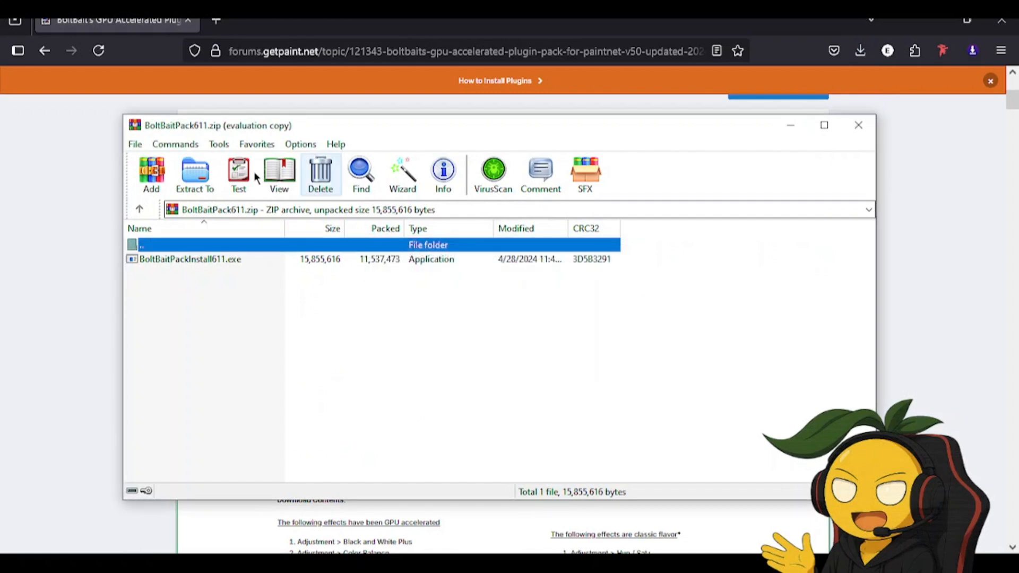
pyautogui.click(195, 174)
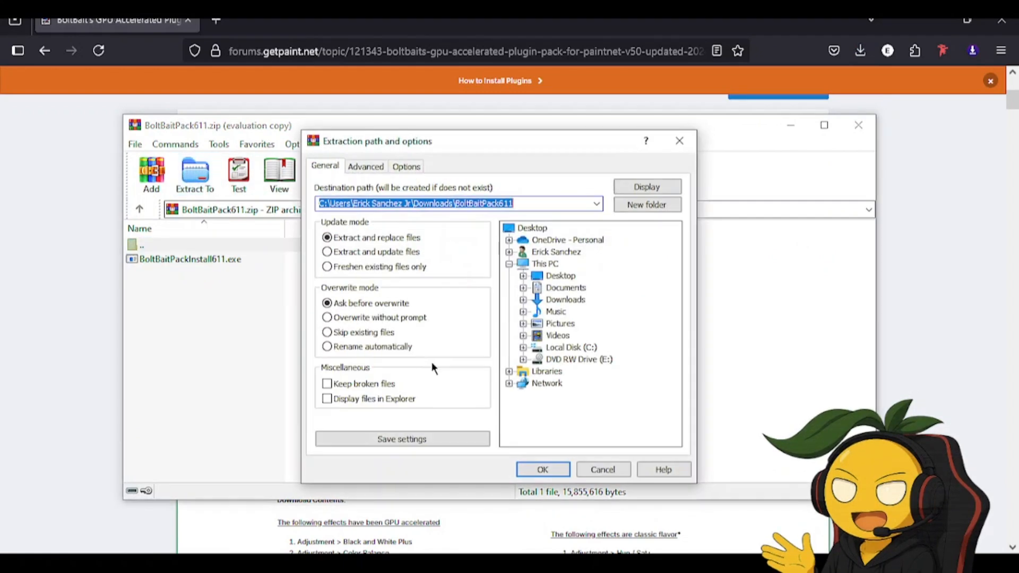
pyautogui.click(550, 475)
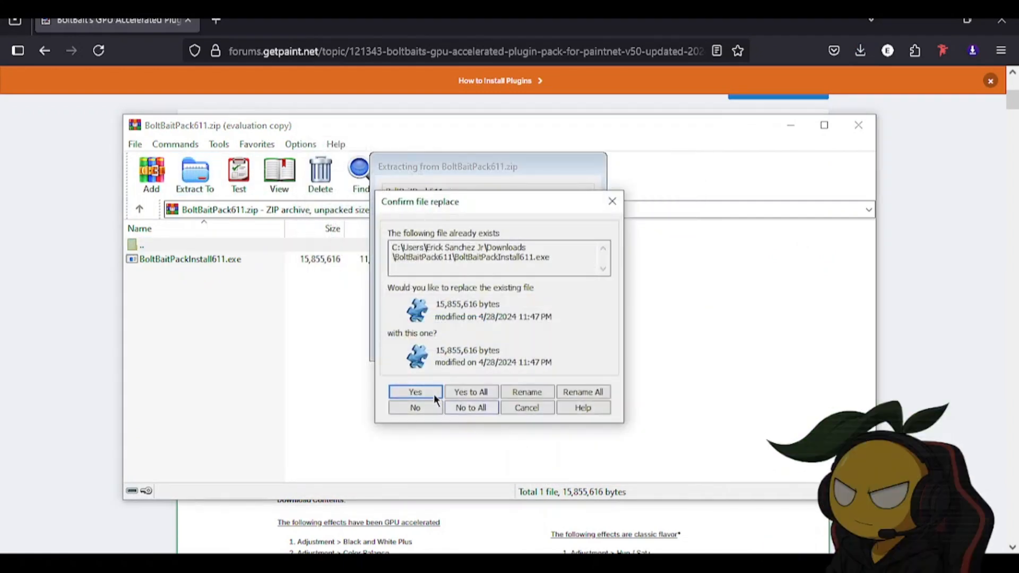
pyautogui.click(434, 394)
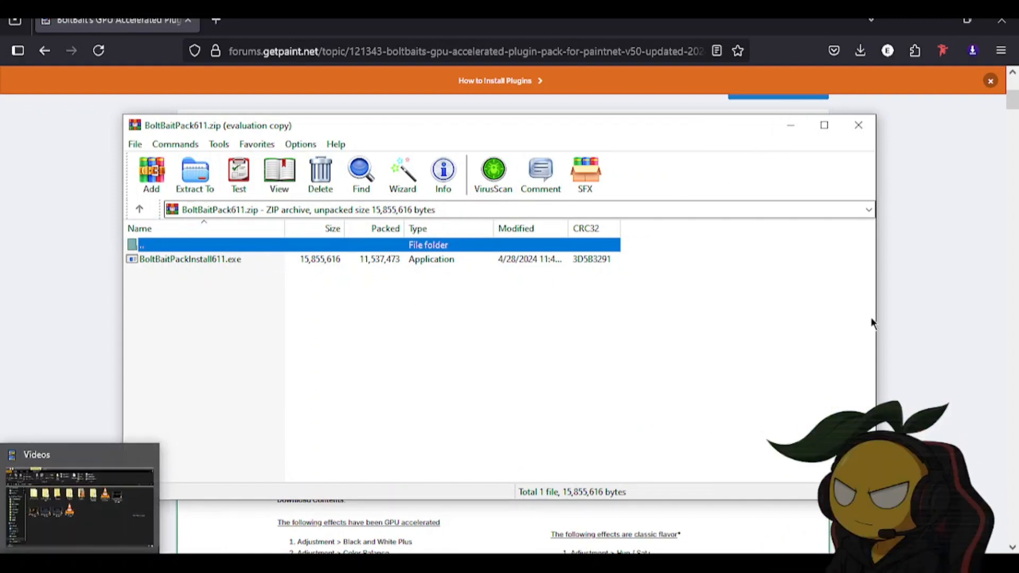
# Run BoltBaitPackInstall611.exe from the archive and review the full list of plugins to install
pyautogui.click(394, 275)
pyautogui.doubleClick(363, 260)
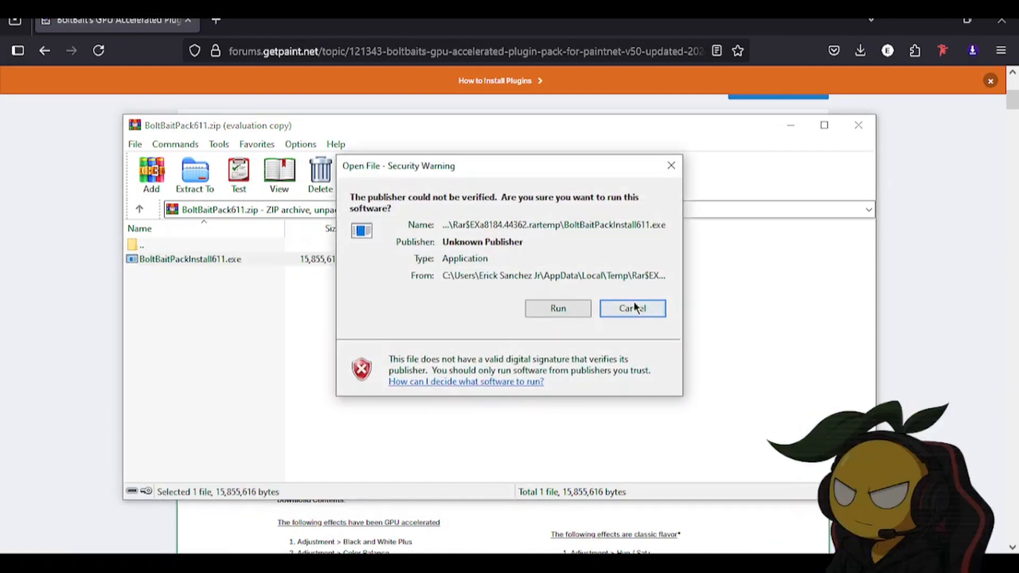
pyautogui.click(587, 303)
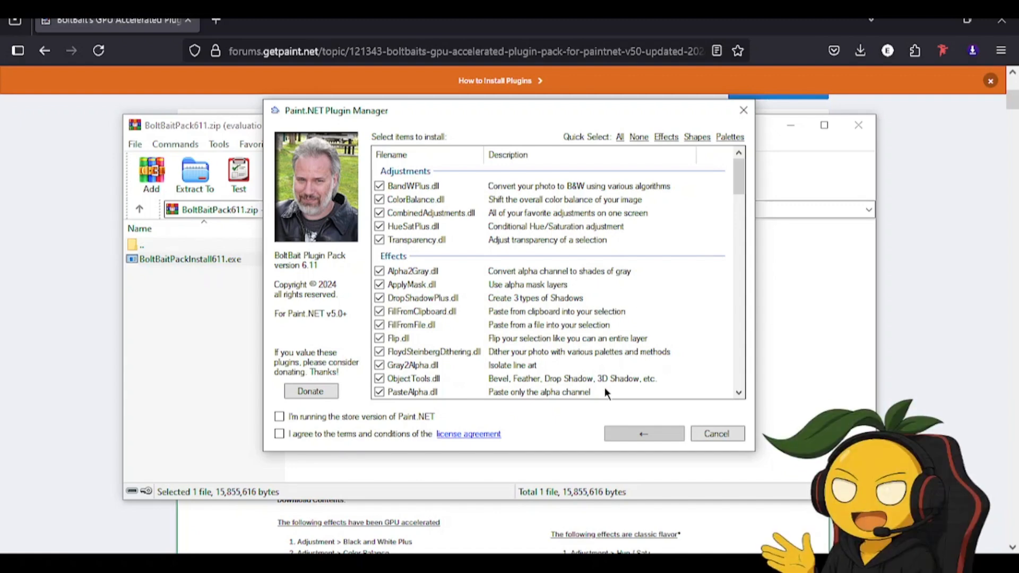
pyautogui.scroll(-15, 604, 387)
pyautogui.scroll(-2, 599, 300)
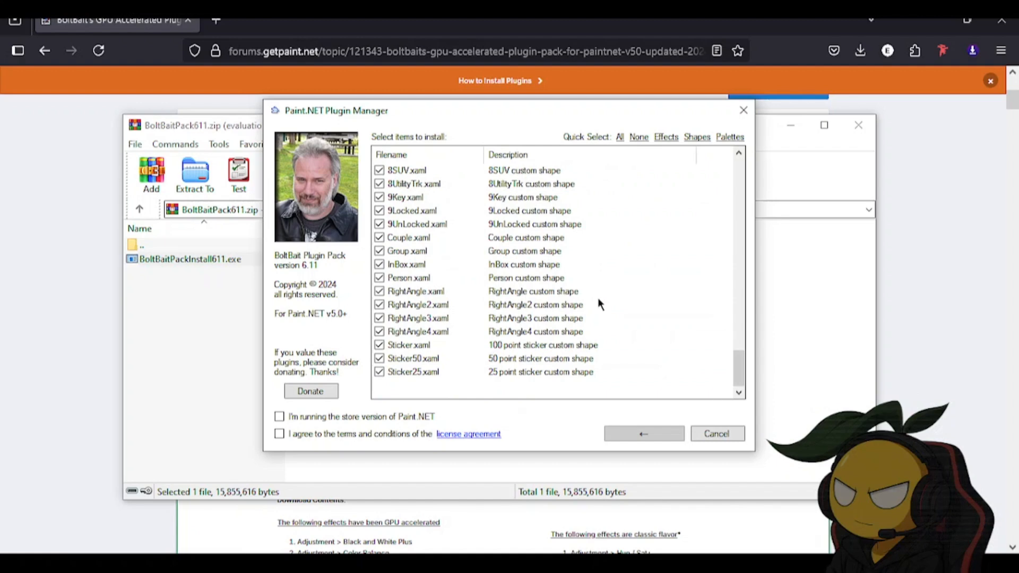
pyautogui.scroll(17, 598, 304)
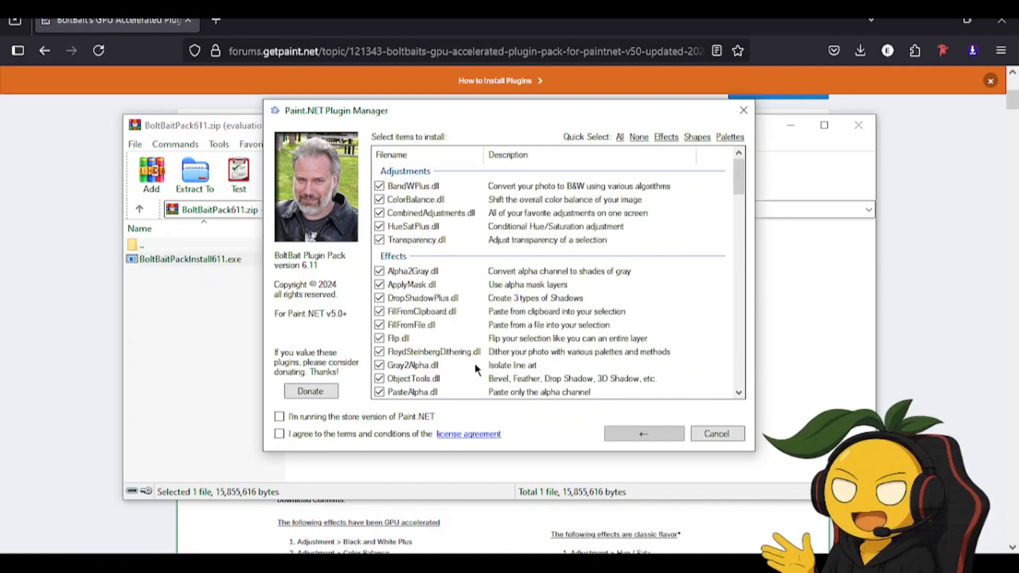
# Accept the license agreement and try to install everything, then cancel the installer and close the archive
pyautogui.click(281, 432)
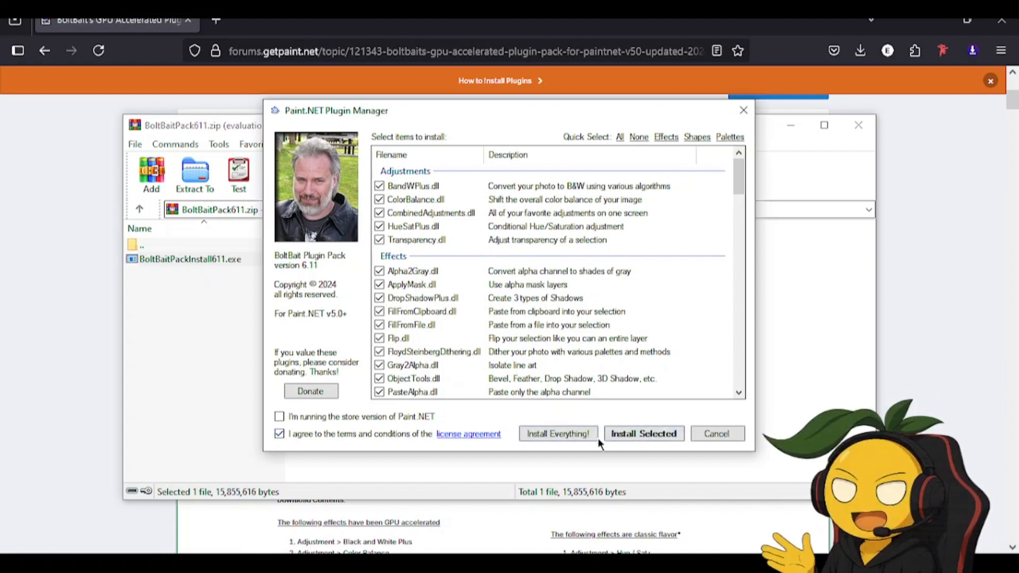
pyautogui.click(581, 435)
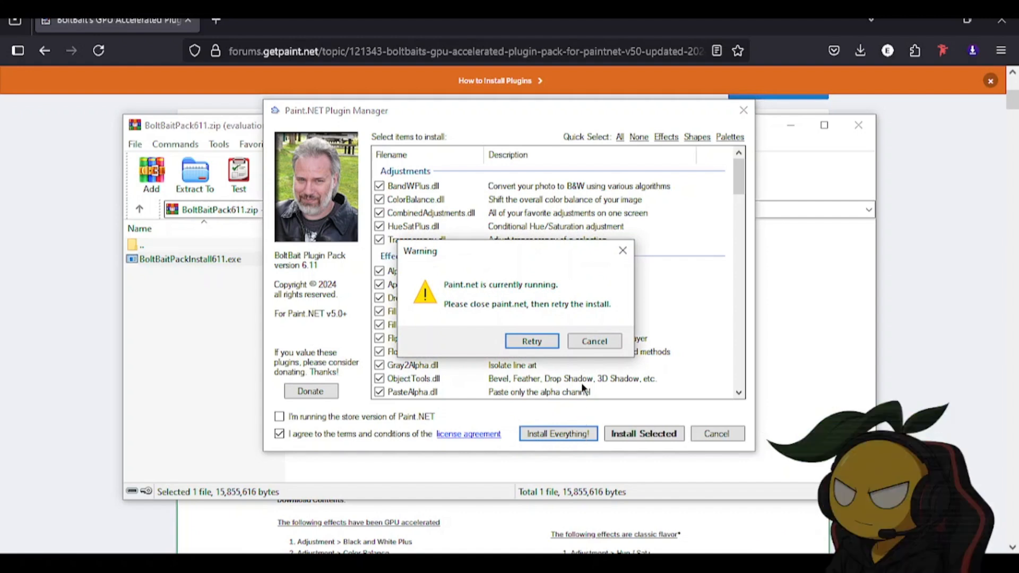
pyautogui.click(592, 344)
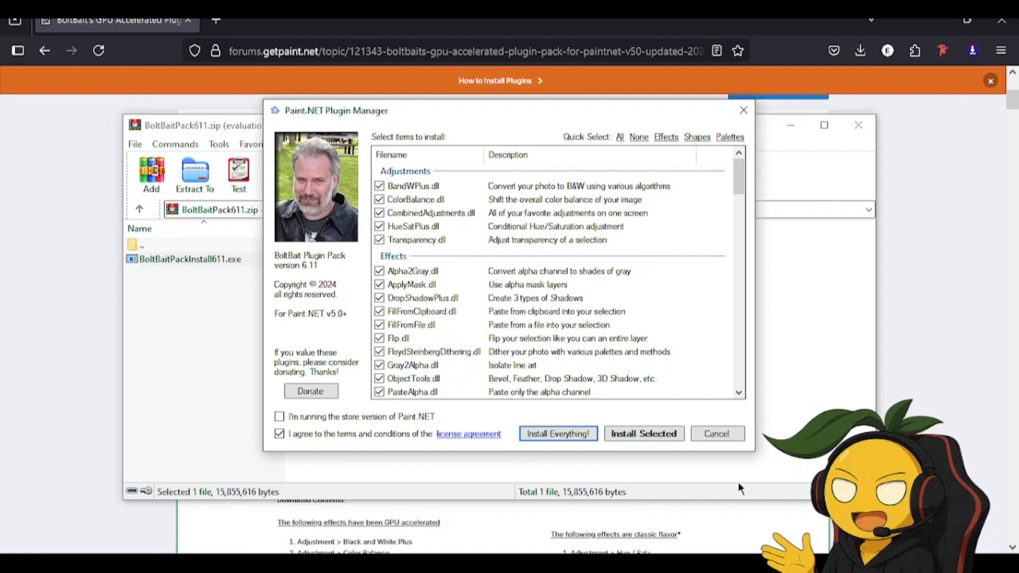
pyautogui.click(727, 437)
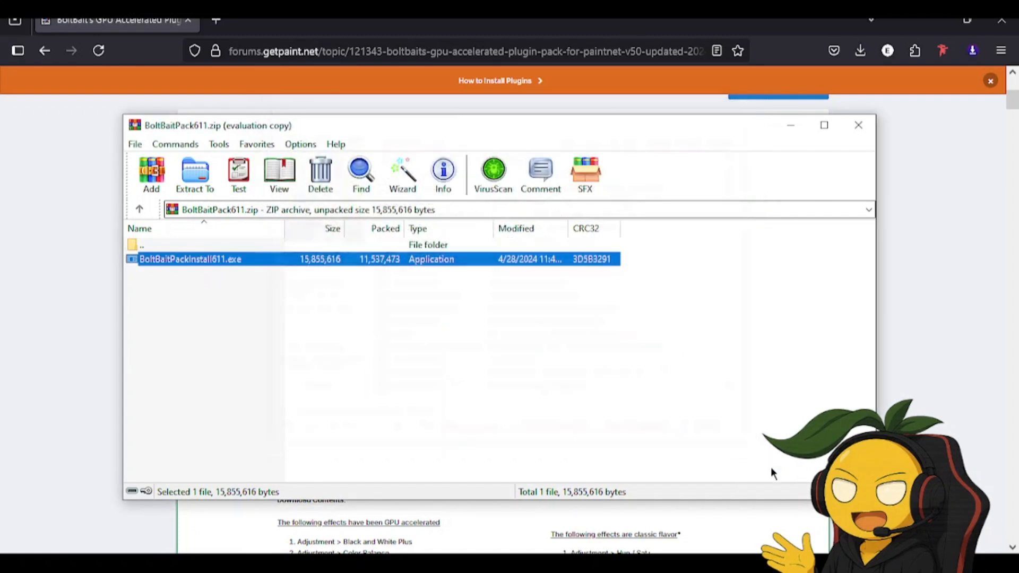
pyautogui.click(856, 128)
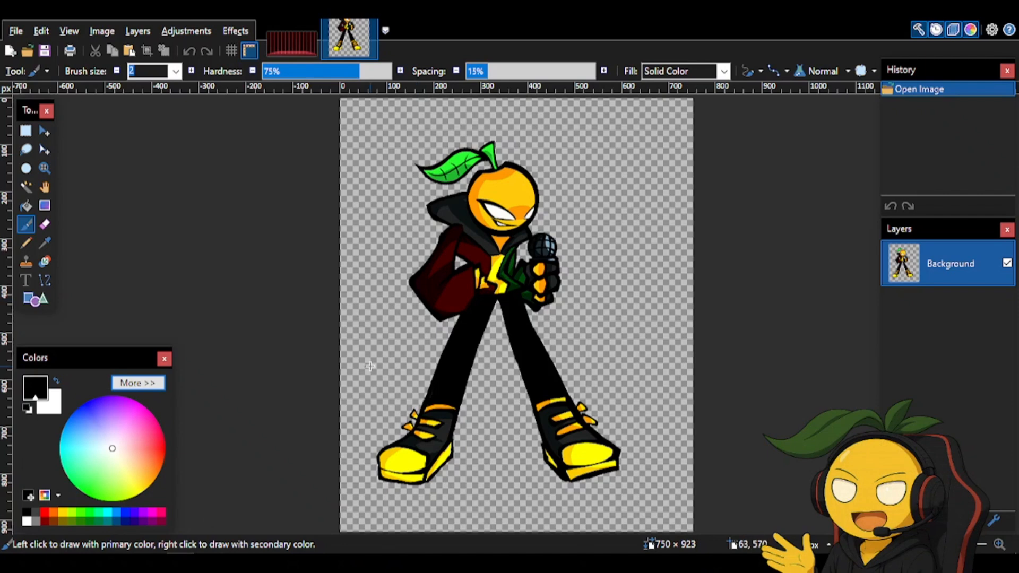
# Compare the red stage background with the character image, examining the environment's lighting and colors
pyautogui.click(289, 41)
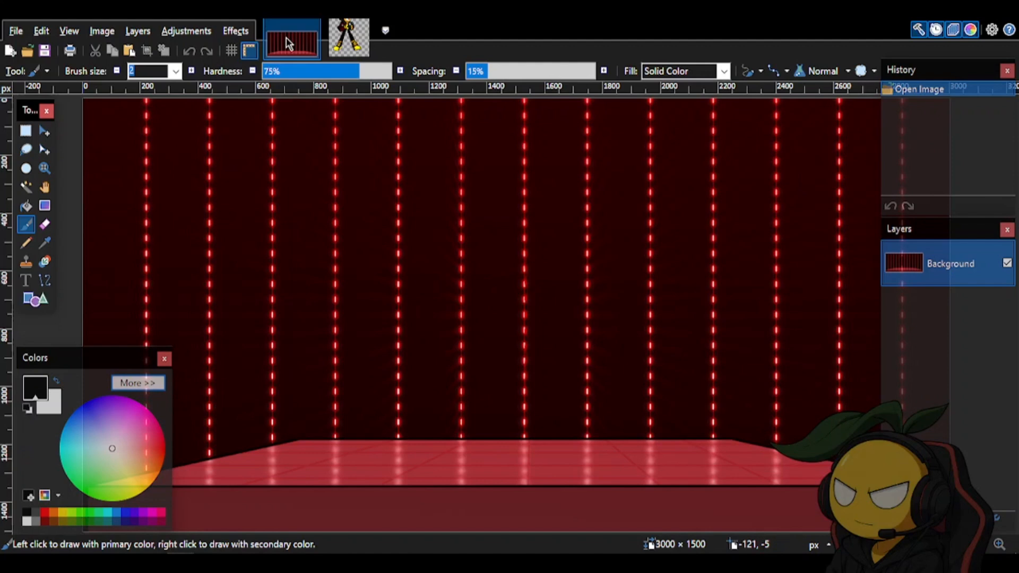
pyautogui.click(340, 40)
pyautogui.click(311, 38)
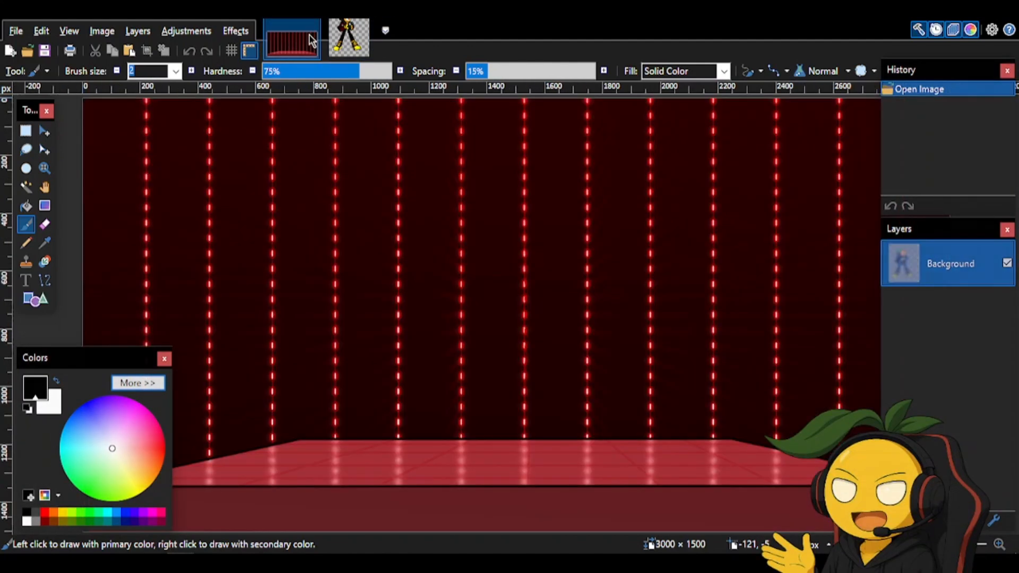
pyautogui.click(336, 40)
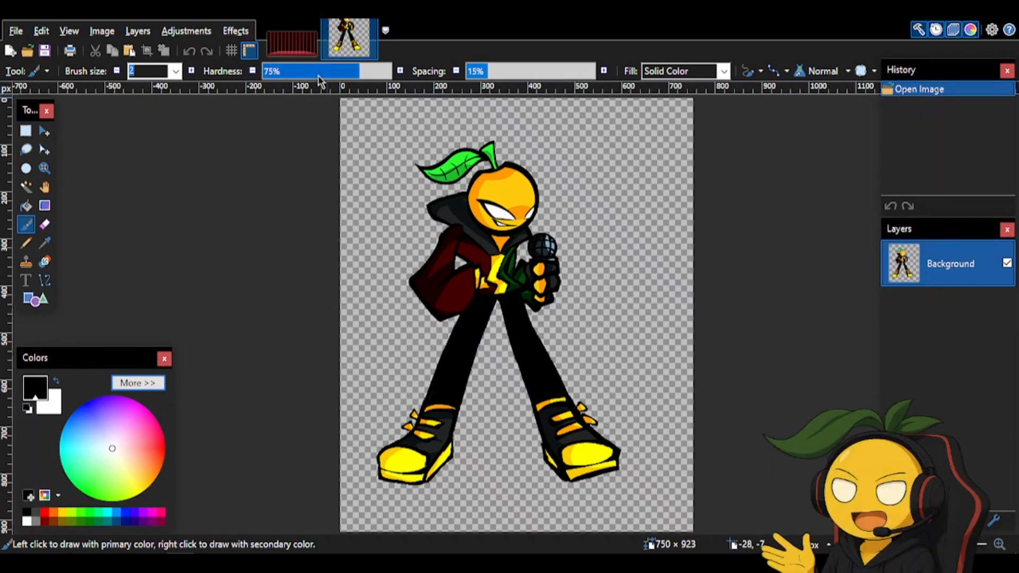
pyautogui.click(292, 39)
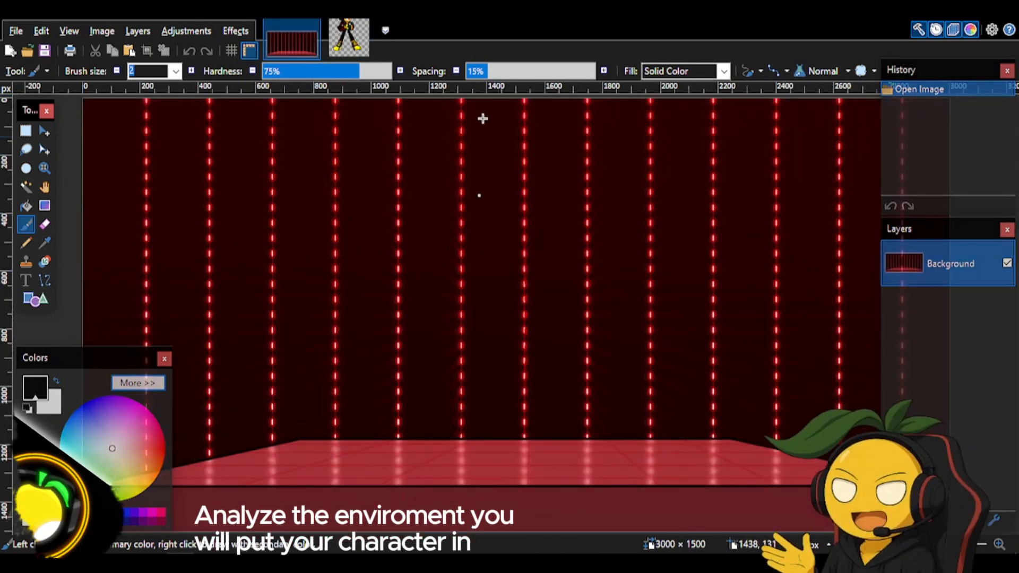
pyautogui.scroll(-3, 364, 351)
pyautogui.hscroll(-2, 365, 407)
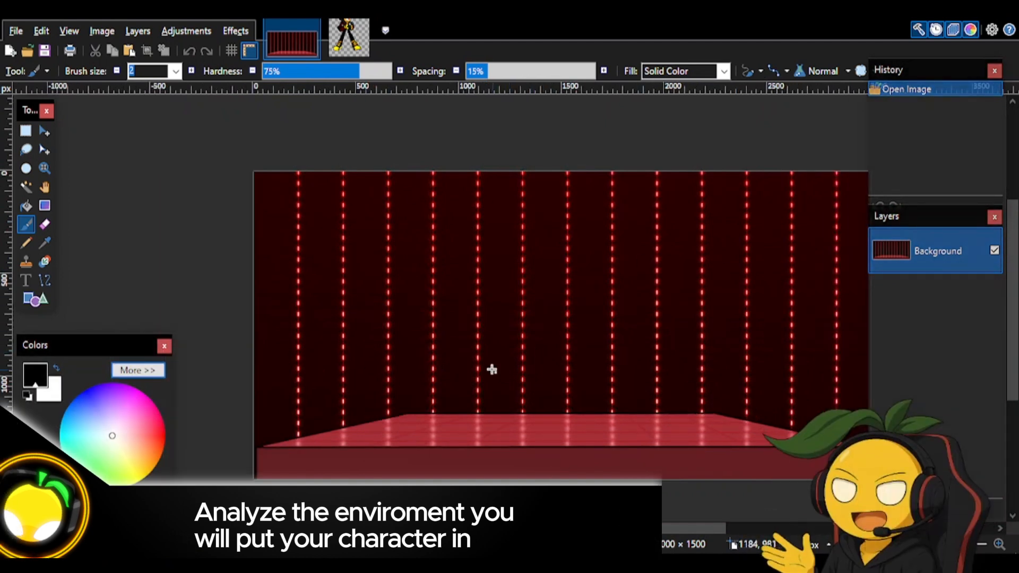
pyautogui.scroll(1, 562, 384)
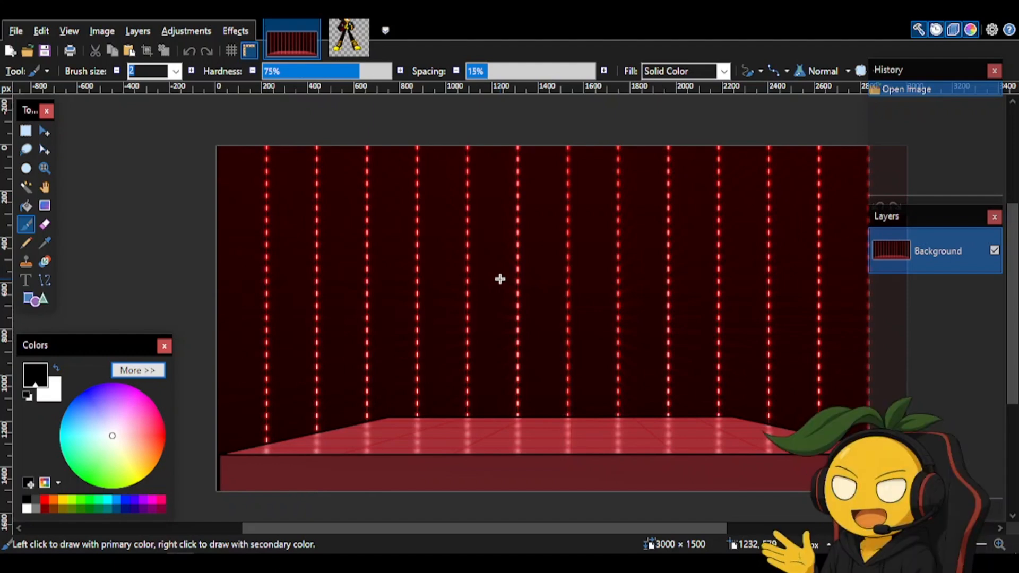
pyautogui.click(348, 40)
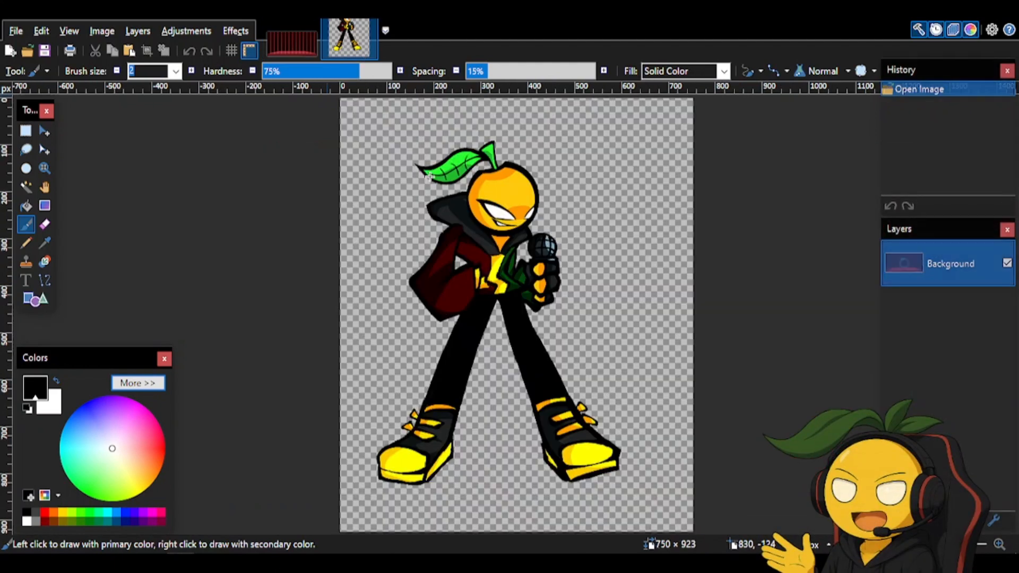
pyautogui.click(292, 40)
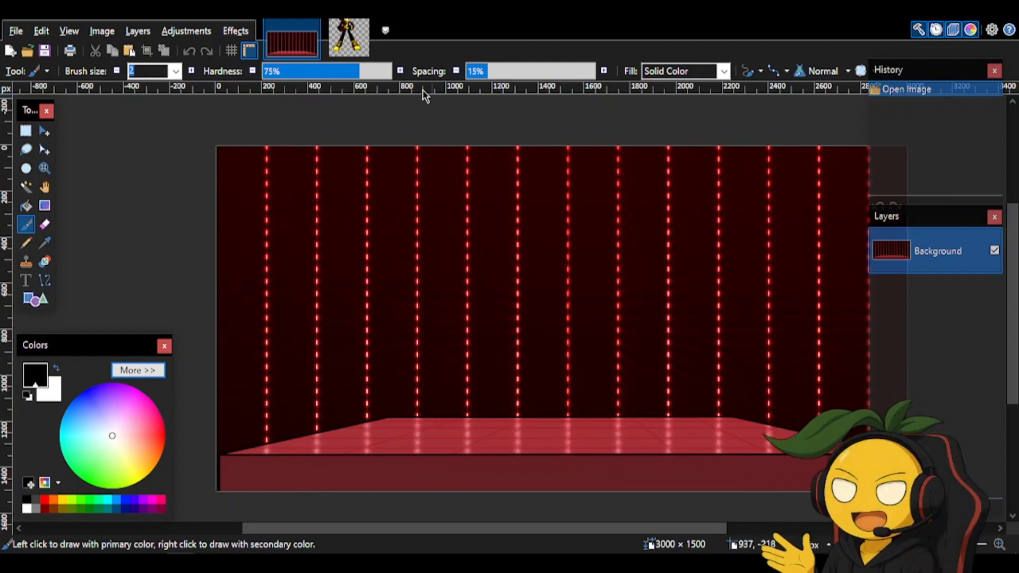
pyautogui.click(351, 46)
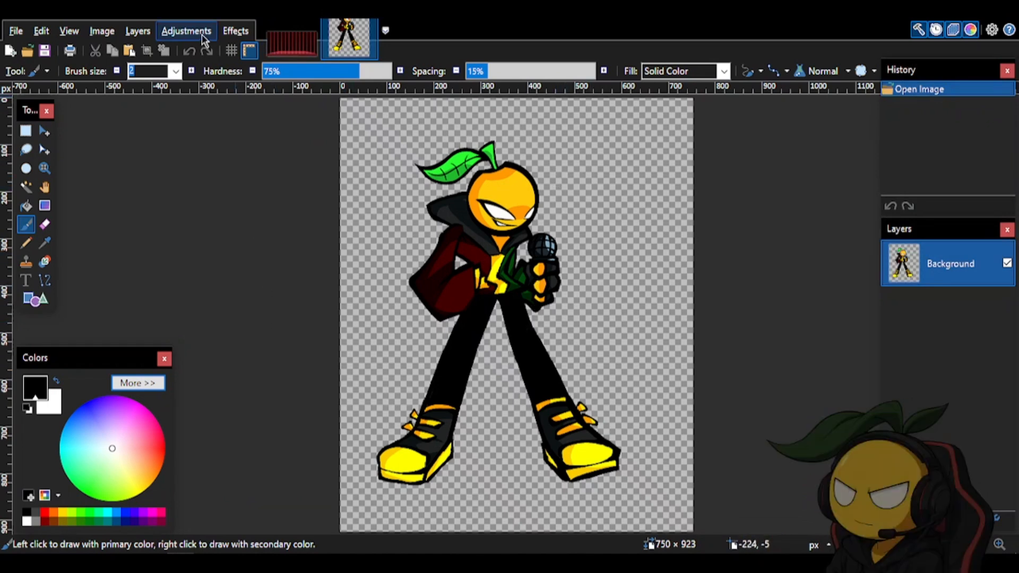
pyautogui.click(282, 42)
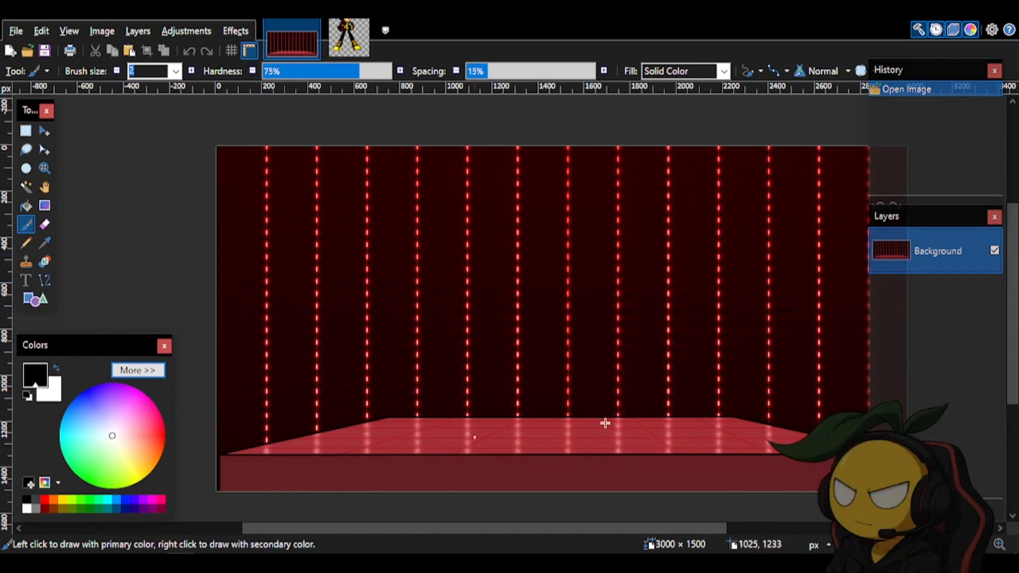
# Darken the character image by setting its brightness to -36 and contrast to -18
pyautogui.click(350, 43)
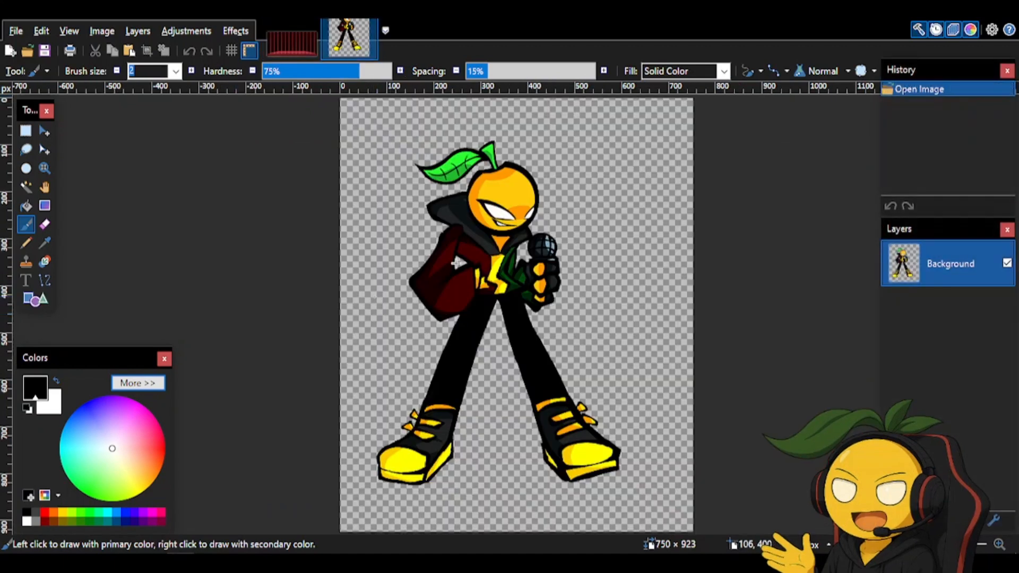
pyautogui.click(186, 30)
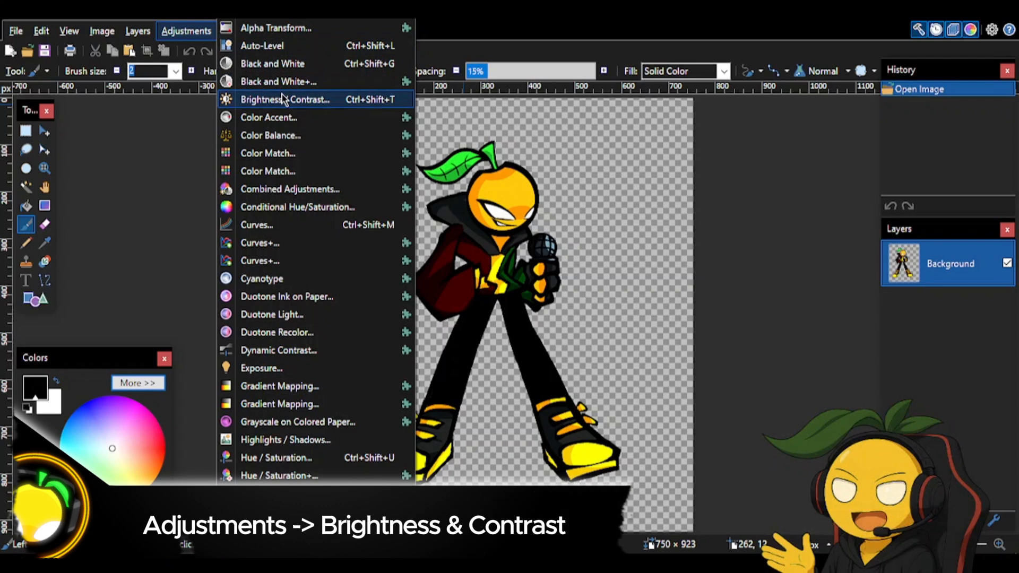
pyautogui.click(315, 101)
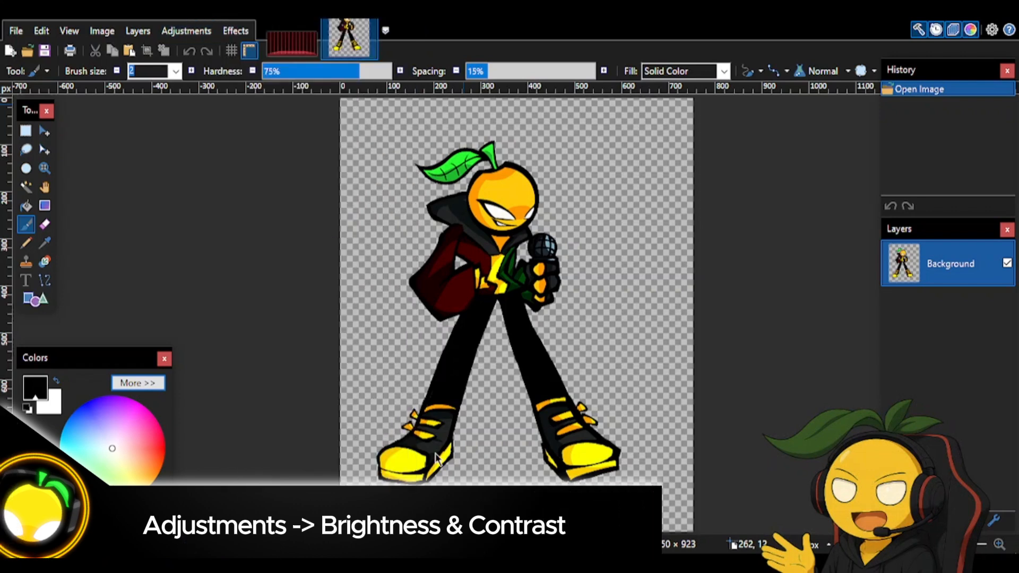
pyautogui.moveTo(496, 215); pyautogui.dragTo(725, 212)
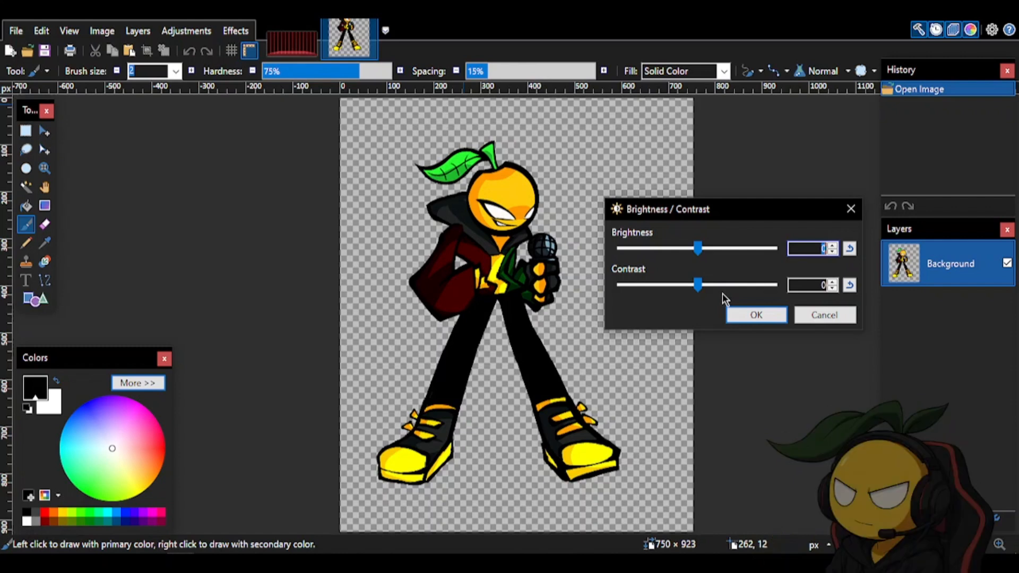
pyautogui.moveTo(715, 213); pyautogui.dragTo(696, 202)
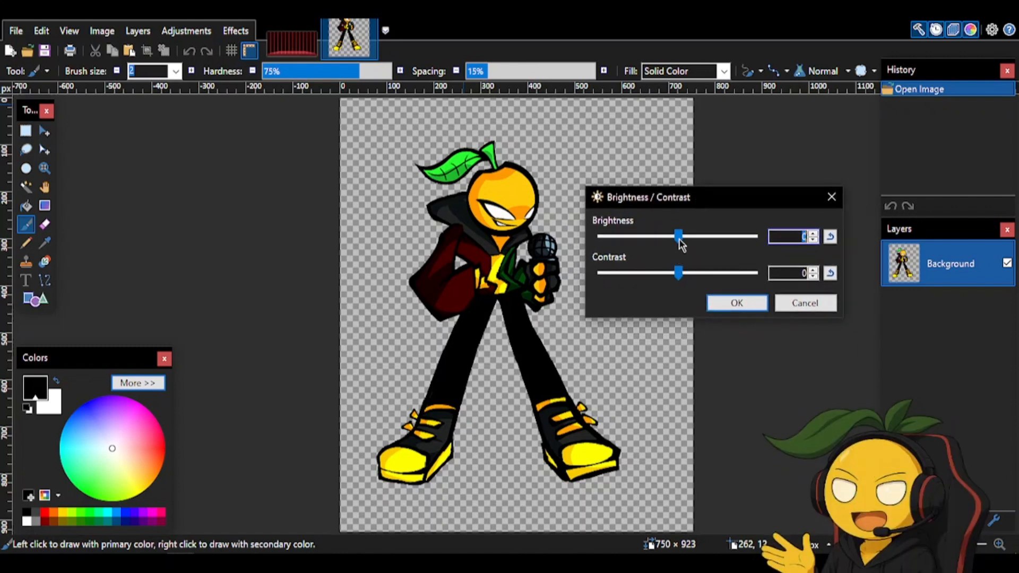
pyautogui.moveTo(675, 238); pyautogui.dragTo(658, 238)
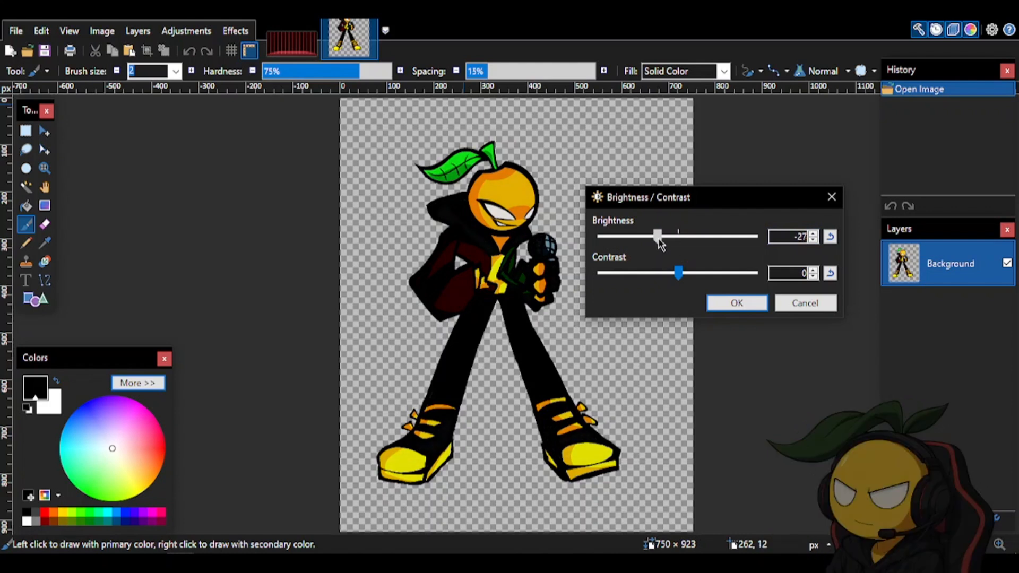
pyautogui.moveTo(675, 275); pyautogui.dragTo(661, 273)
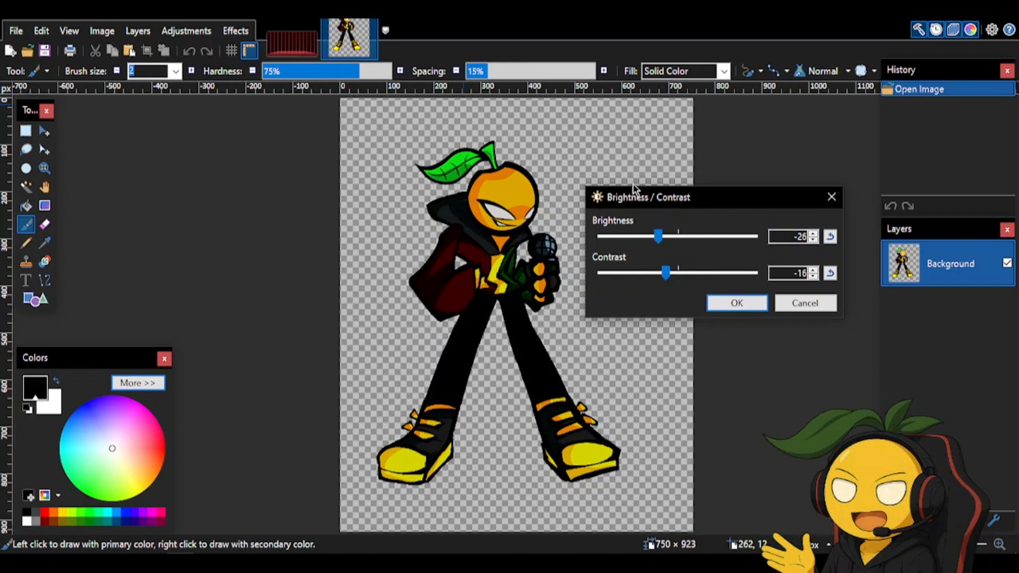
pyautogui.moveTo(655, 233); pyautogui.dragTo(660, 237)
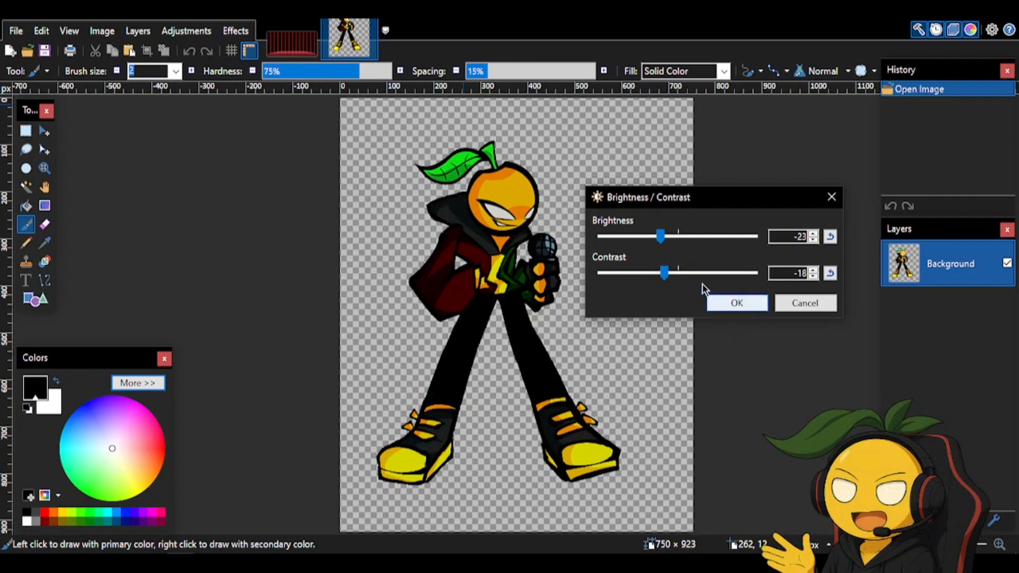
pyautogui.moveTo(651, 240); pyautogui.dragTo(646, 237)
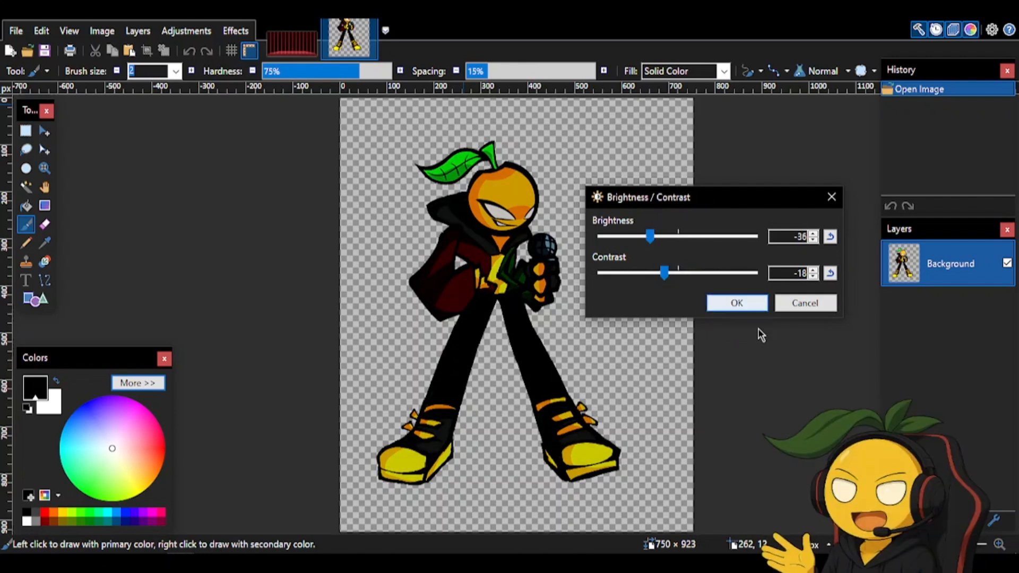
pyautogui.click(736, 303)
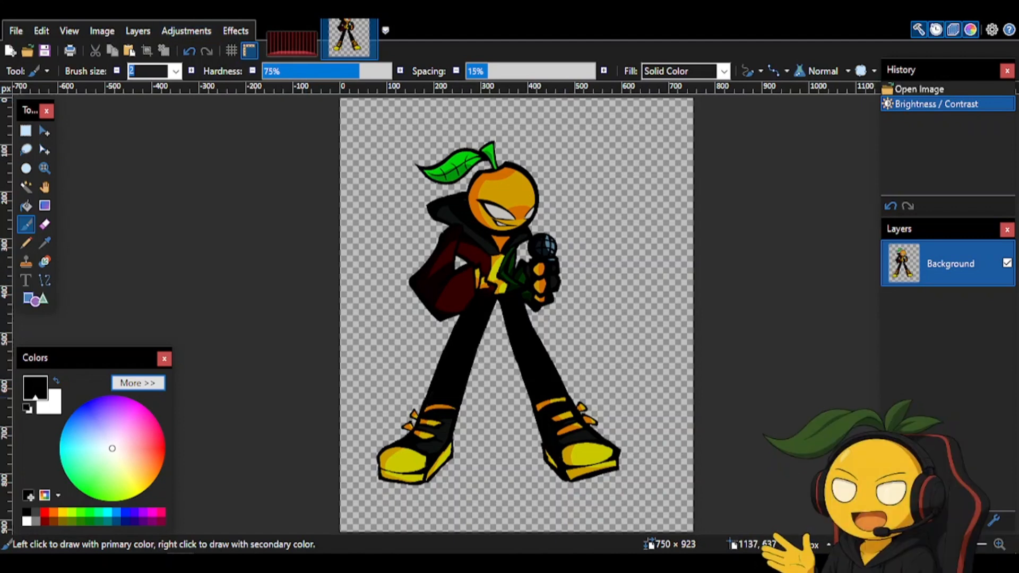
# Duplicate the character layer and start BoltBait's Object Inner Shadow effect on the copy, keeping the character in view
pyautogui.hotkey('ctrl', 'shift', 'd')
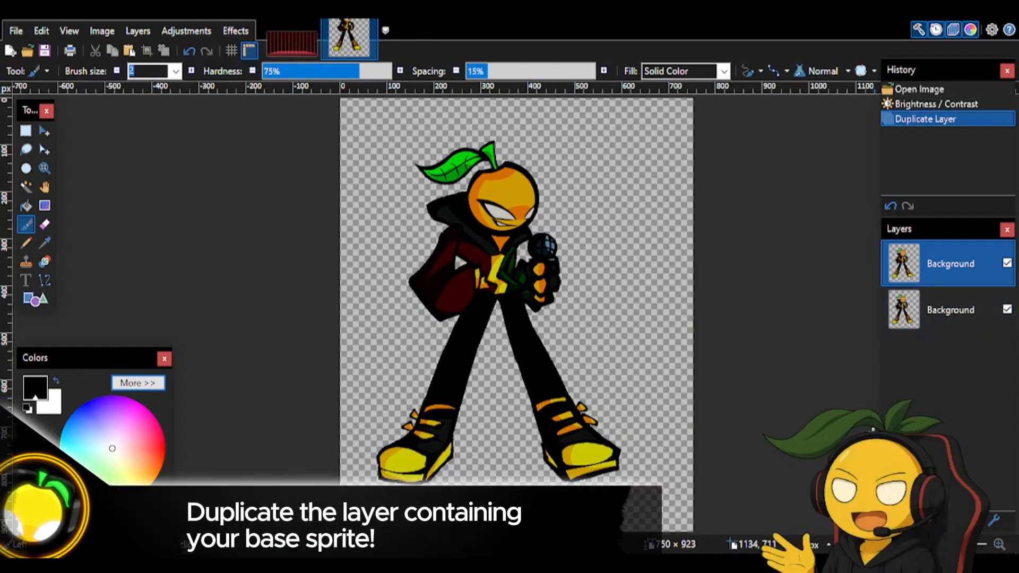
pyautogui.click(241, 27)
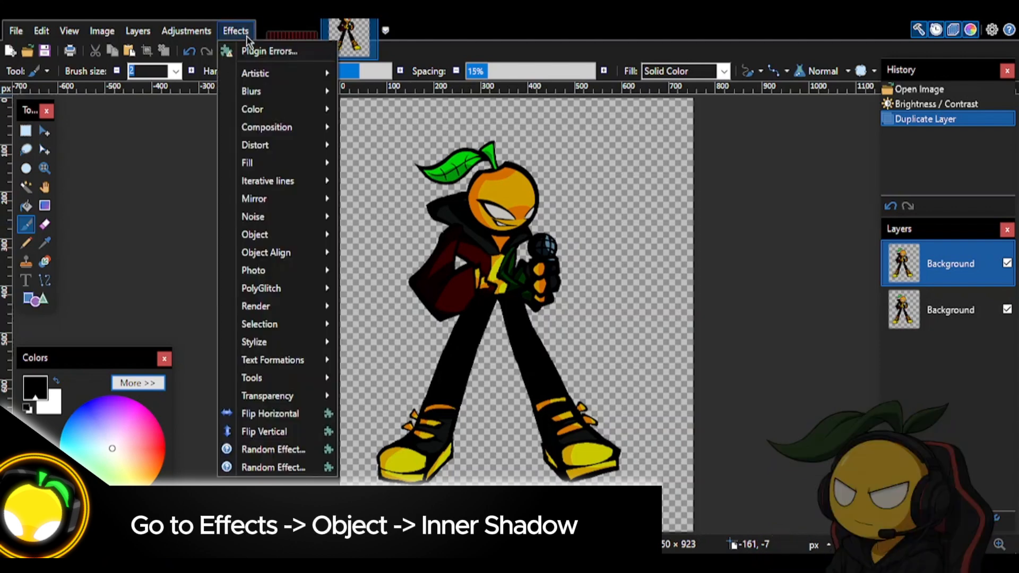
pyautogui.moveTo(263, 241)
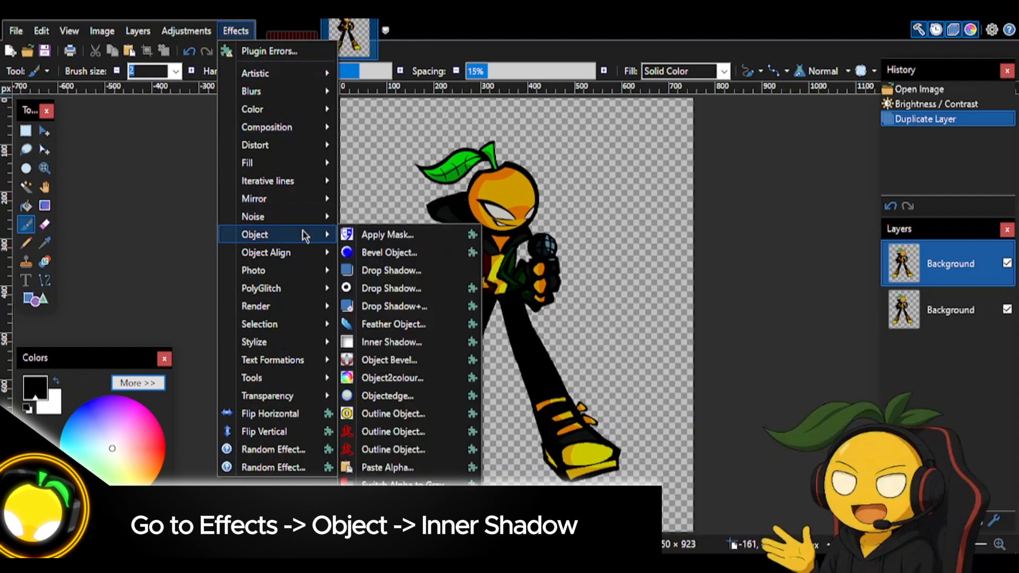
pyautogui.click(399, 344)
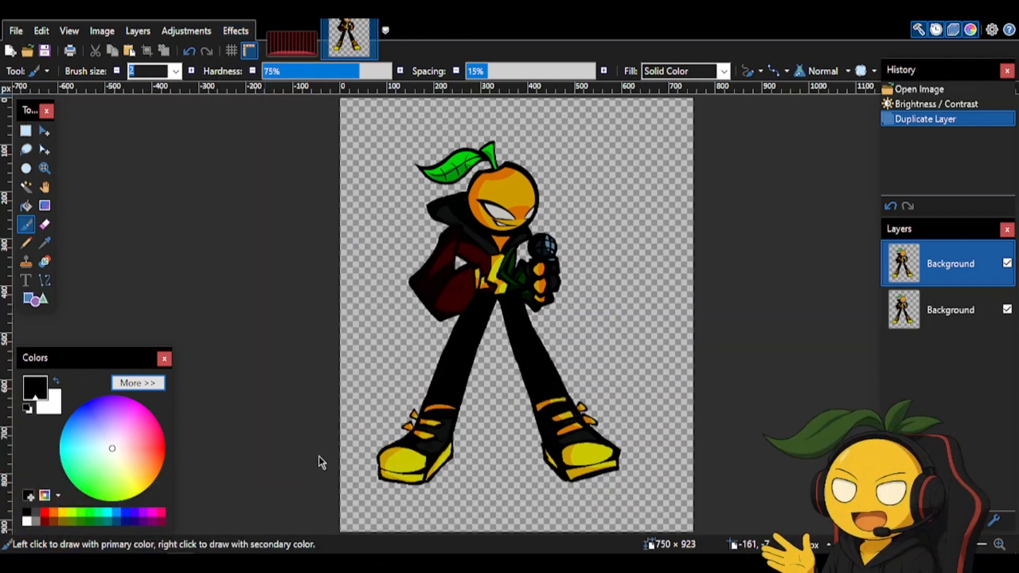
pyautogui.moveTo(503, 174); pyautogui.dragTo(801, 152)
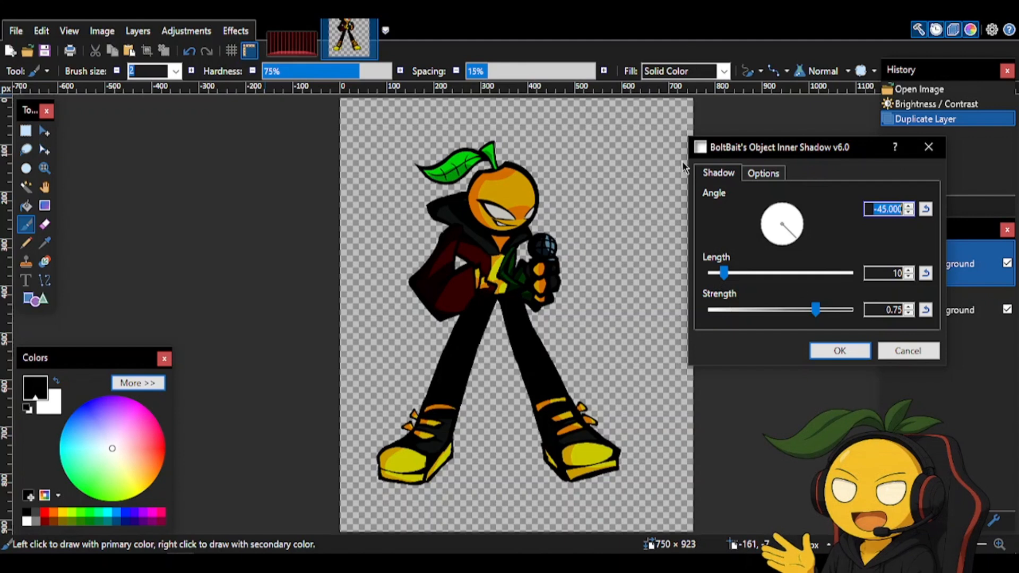
# Set the inner shadow's color to bright red with R 255, G 8, B 0
pyautogui.click(781, 177)
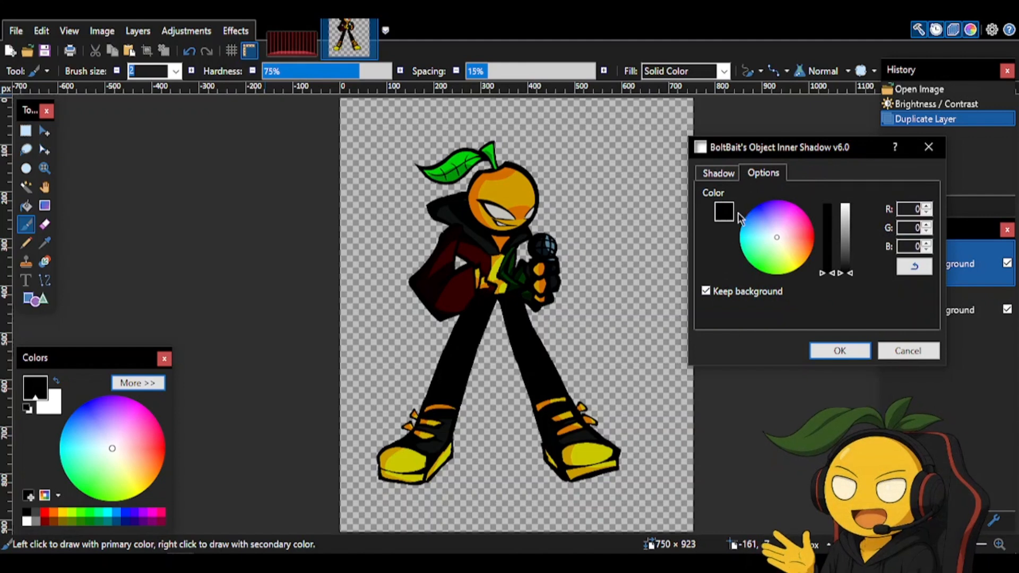
pyautogui.moveTo(850, 274); pyautogui.dragTo(847, 180)
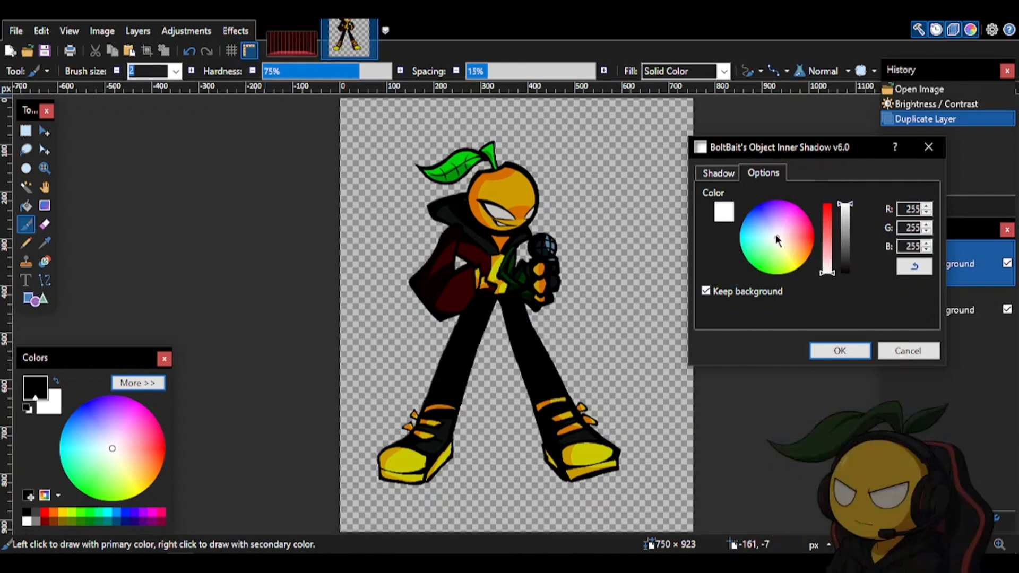
pyautogui.moveTo(780, 234)
pyautogui.mouseDown()
pyautogui.moveTo(811, 239)
pyautogui.moveTo(775, 275)
pyautogui.moveTo(721, 215)
pyautogui.moveTo(851, 245)
pyautogui.mouseUp()
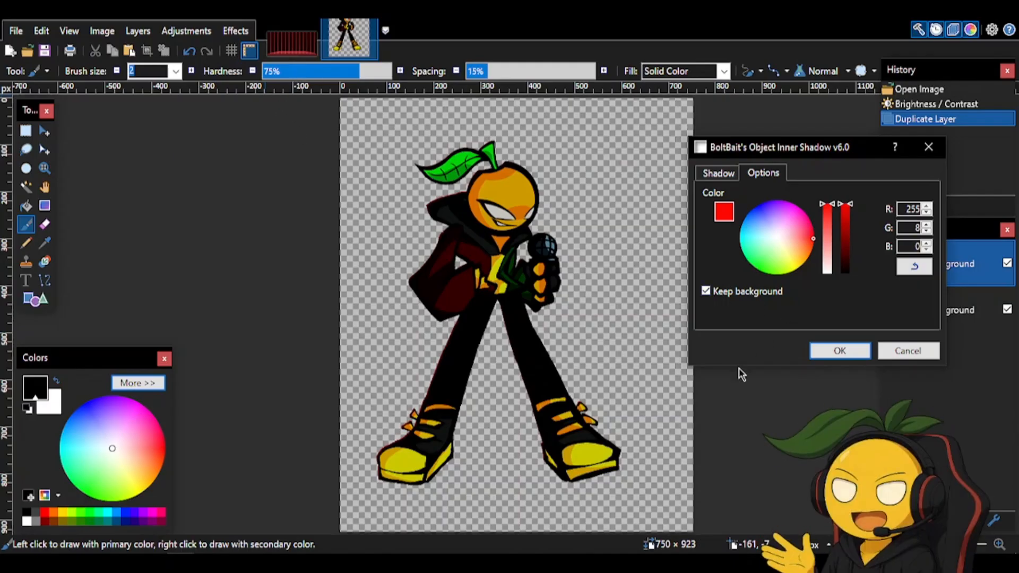
# Extend the inner shadow's length to 100
pyautogui.click(730, 178)
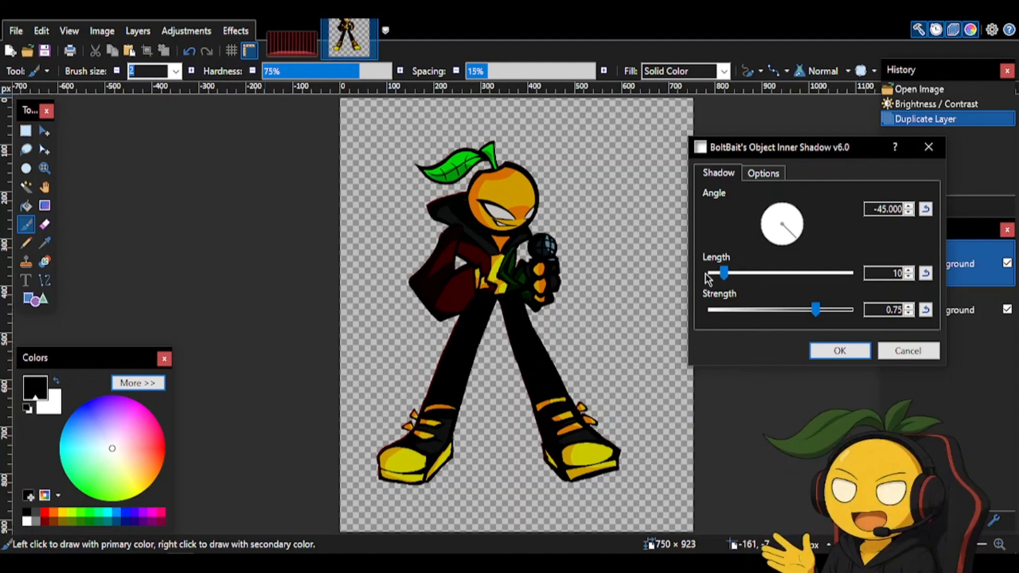
pyautogui.moveTo(724, 272); pyautogui.dragTo(910, 291)
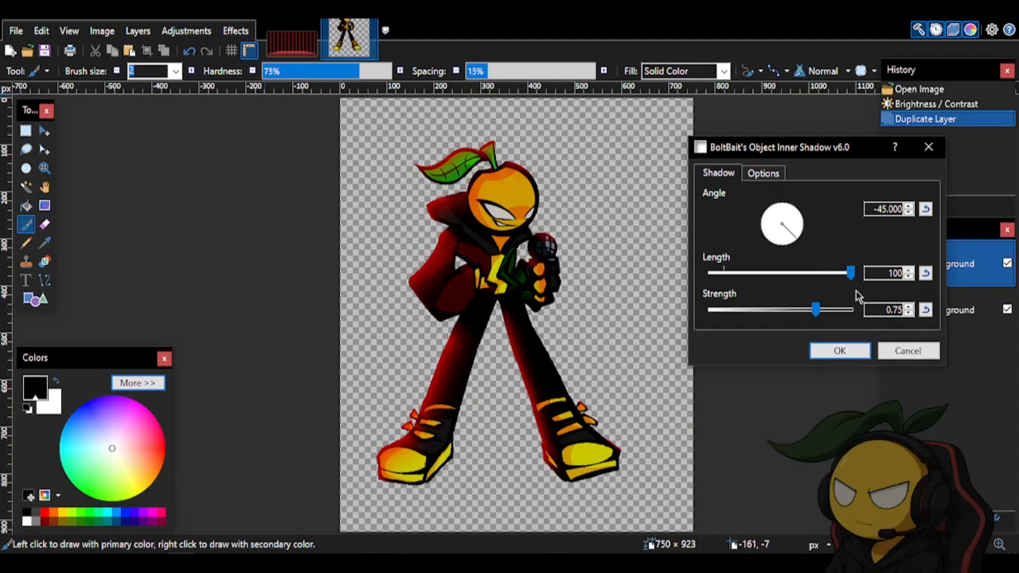
pyautogui.moveTo(760, 280); pyautogui.dragTo(852, 273)
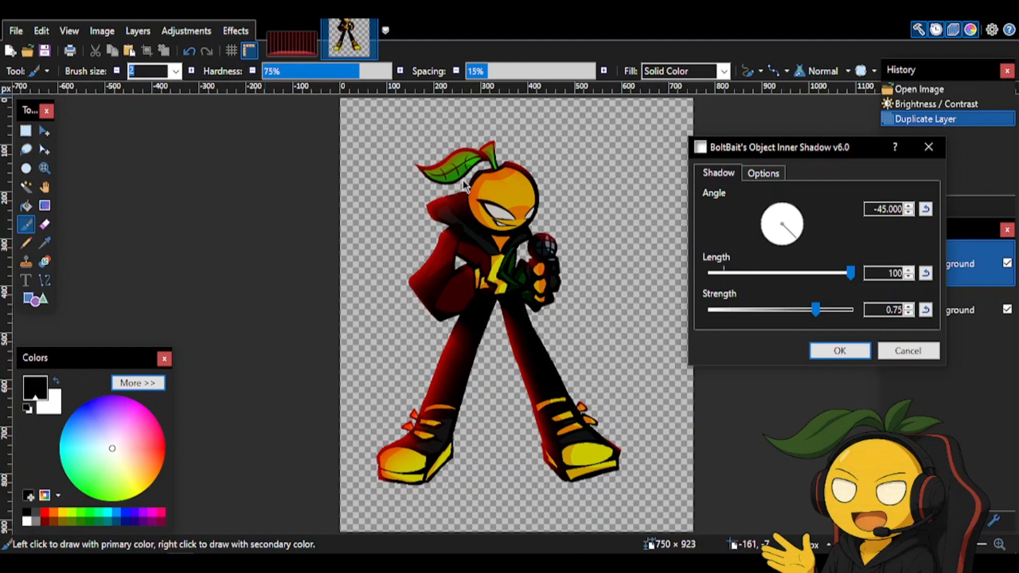
pyautogui.moveTo(831, 273)
pyautogui.mouseDown()
pyautogui.moveTo(727, 275)
pyautogui.moveTo(851, 273)
pyautogui.mouseUp()
# Try inner shadow strengths of 0.30, 0.84 and 1.00, then reset the strength to its default
pyautogui.moveTo(747, 306); pyautogui.dragTo(753, 313)
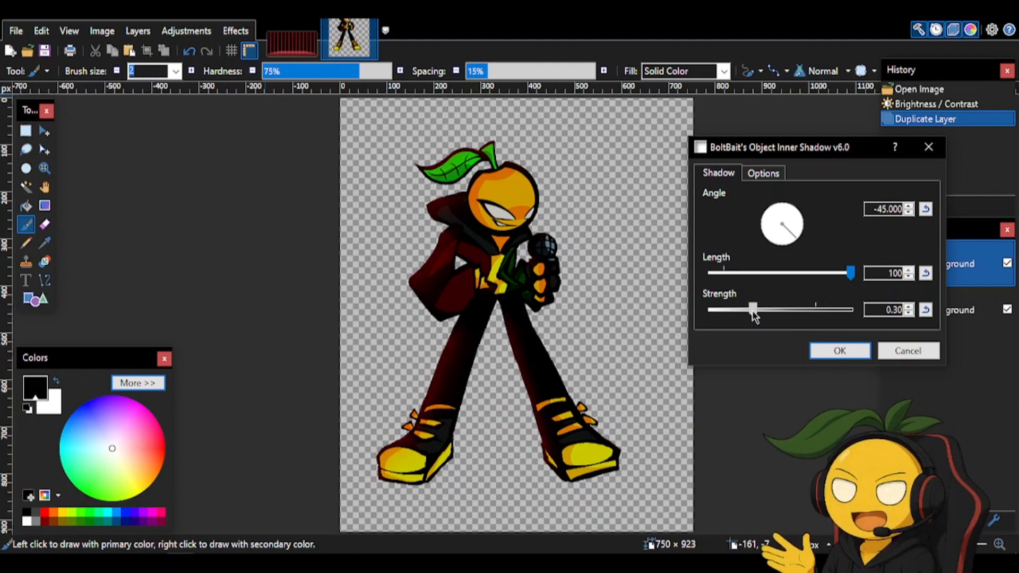
pyautogui.moveTo(754, 315); pyautogui.dragTo(850, 316)
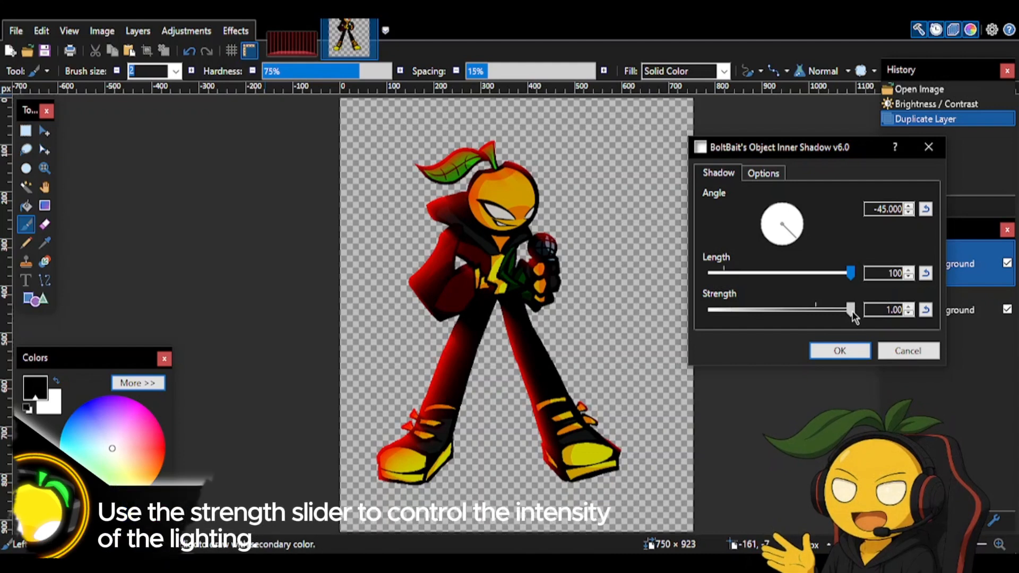
pyautogui.moveTo(851, 311); pyautogui.dragTo(829, 317)
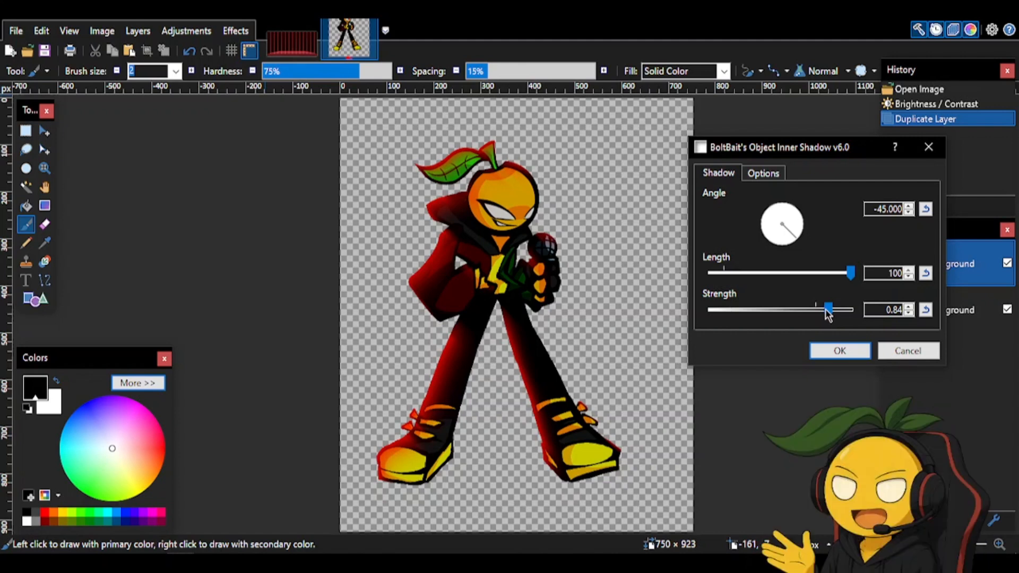
pyautogui.moveTo(826, 310)
pyautogui.mouseDown()
pyautogui.moveTo(741, 312)
pyautogui.moveTo(851, 312)
pyautogui.mouseUp()
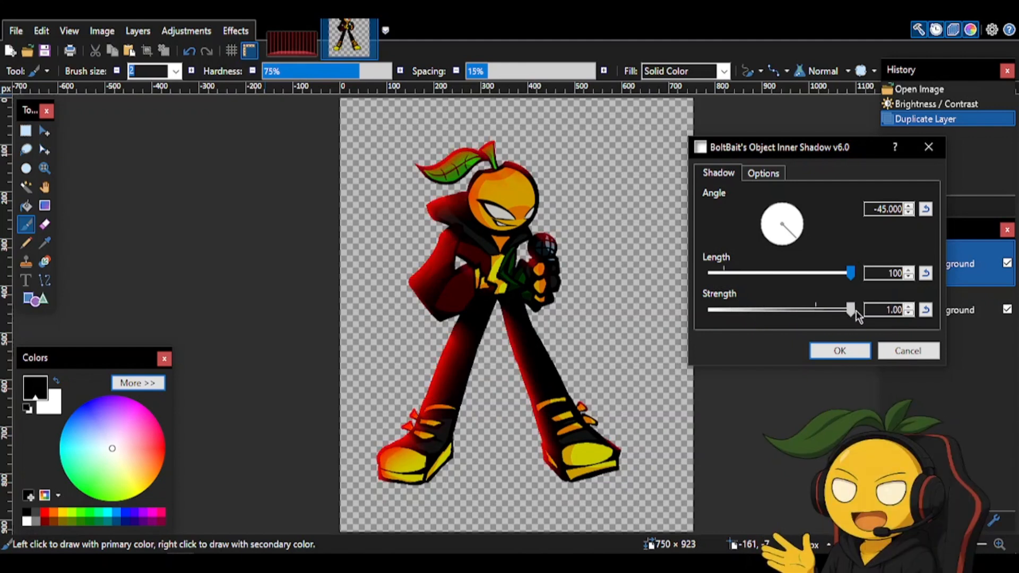
pyautogui.moveTo(851, 310); pyautogui.dragTo(843, 310)
pyautogui.click(925, 310)
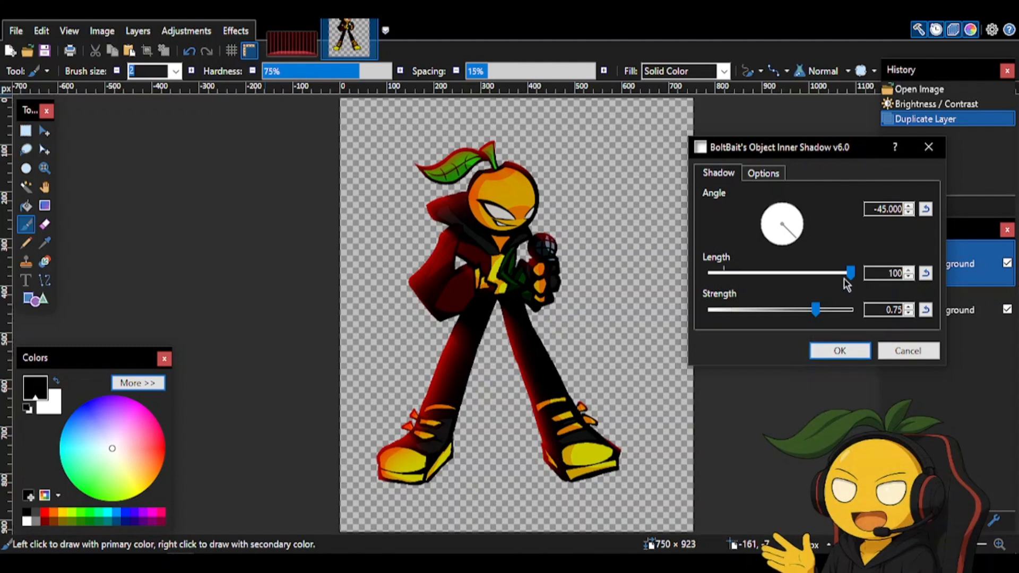
# Try different lighting directions for the inner shadow and set its angle to -28.179, keeping the length at 100
pyautogui.moveTo(846, 277); pyautogui.dragTo(1017, 263)
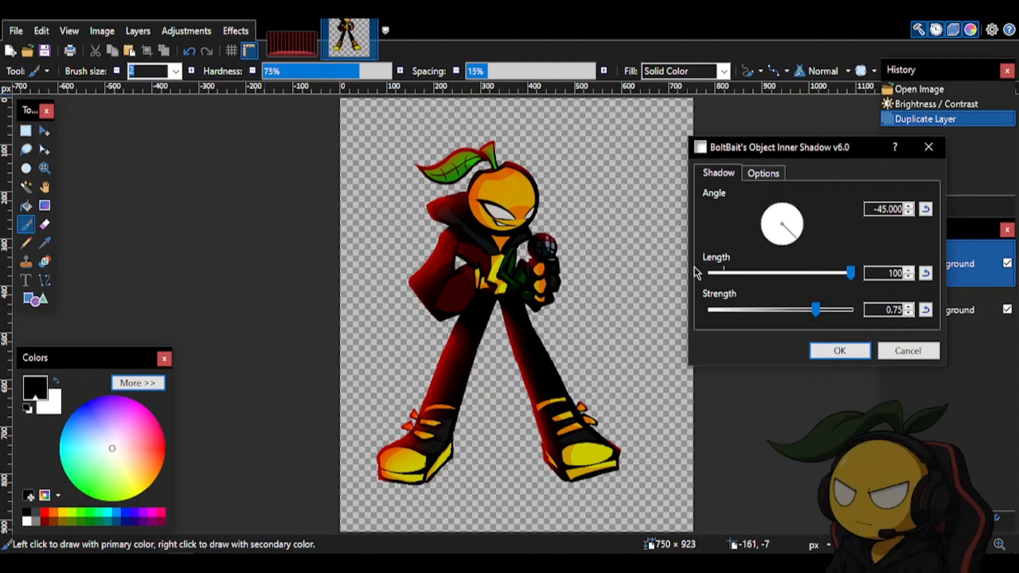
pyautogui.click(759, 201)
pyautogui.moveTo(759, 201); pyautogui.dragTo(768, 247)
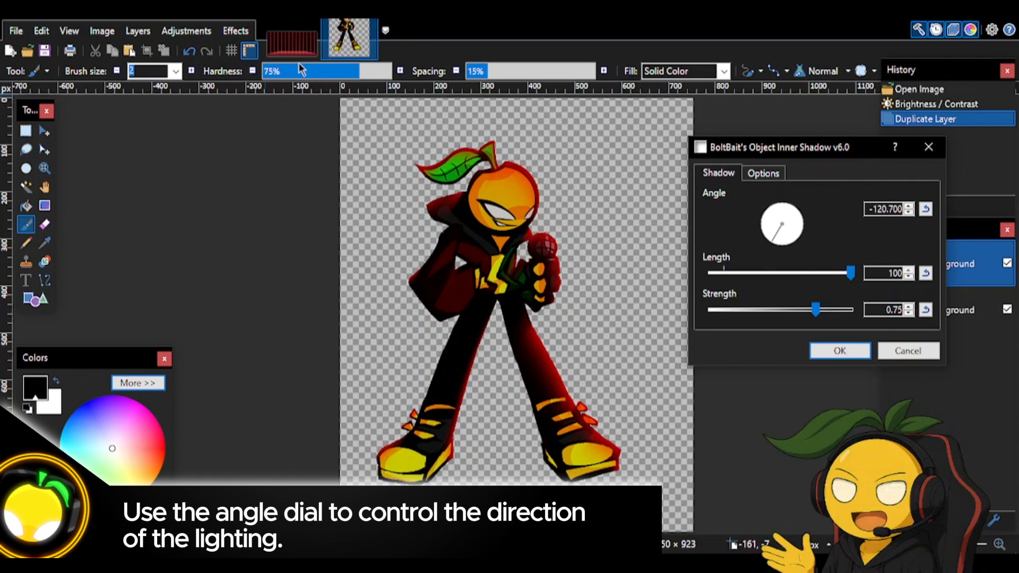
pyautogui.moveTo(782, 225); pyautogui.dragTo(842, 235)
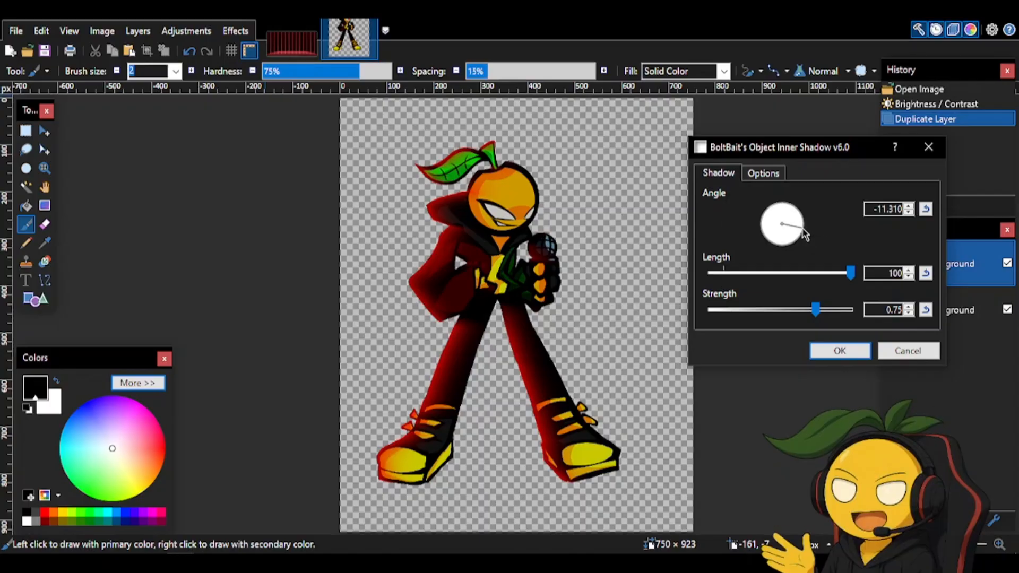
pyautogui.moveTo(803, 233); pyautogui.dragTo(805, 241)
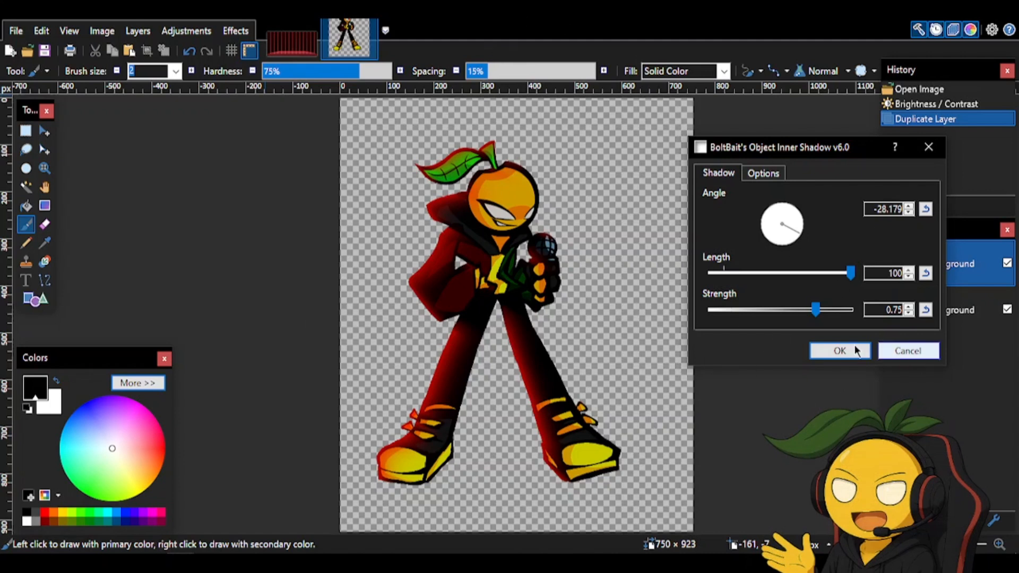
# Turn off keeping the background and apply the inner shadow to the duplicated layer
pyautogui.click(764, 174)
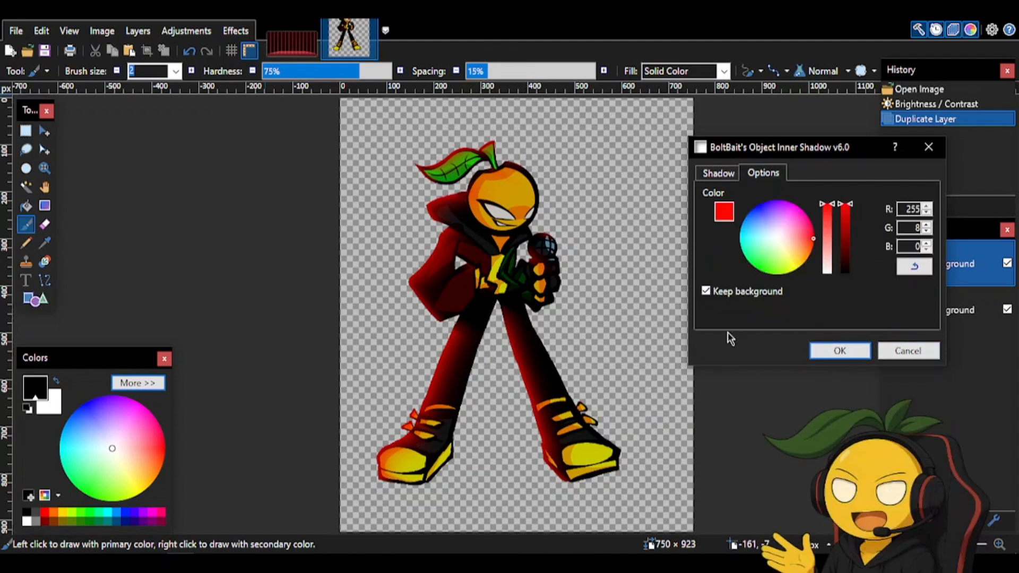
pyautogui.click(714, 295)
pyautogui.click(834, 349)
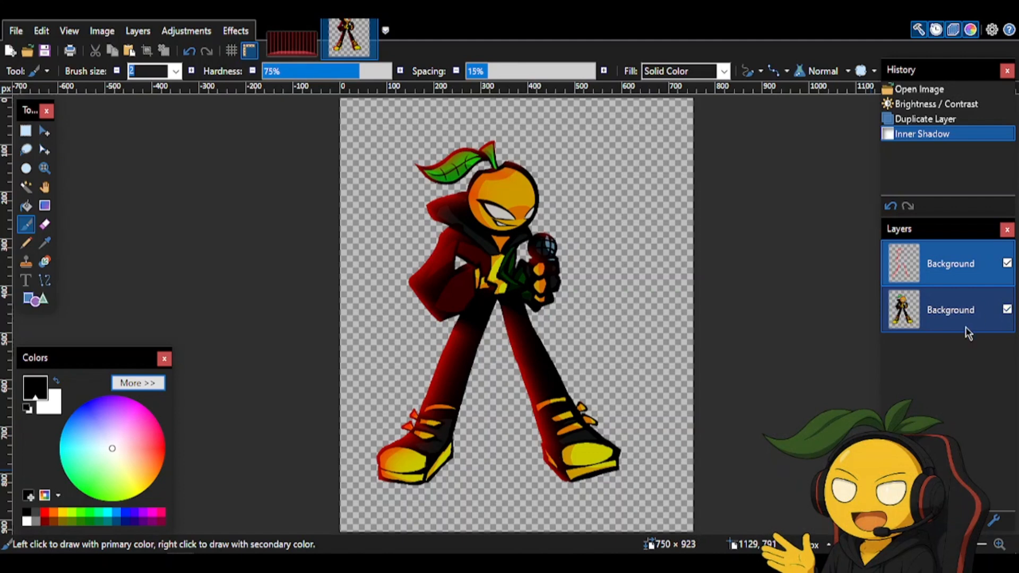
# Hide and show the base character layer to examine the red lighting on its own layer
pyautogui.click(1006, 309)
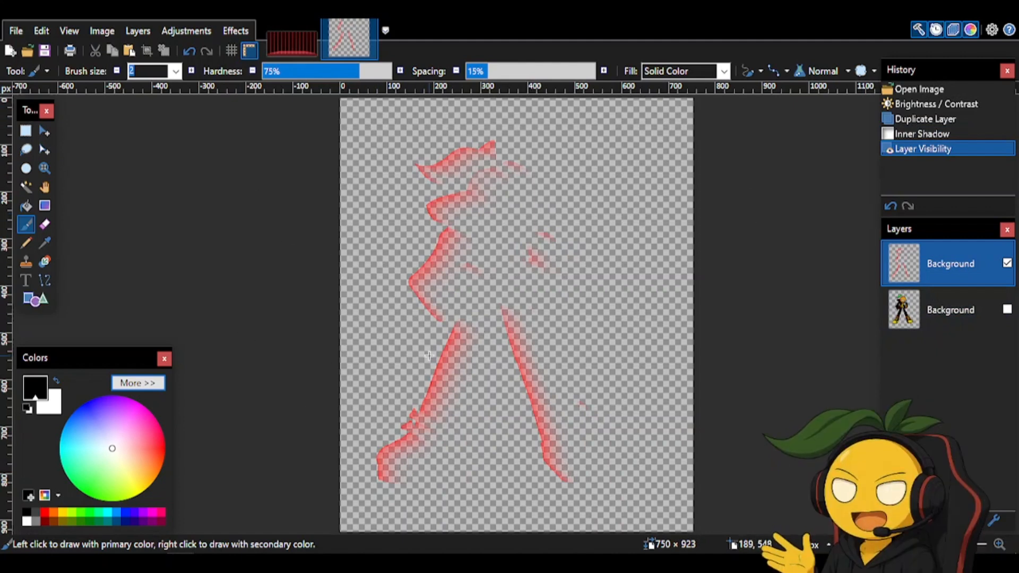
pyautogui.click(1004, 319)
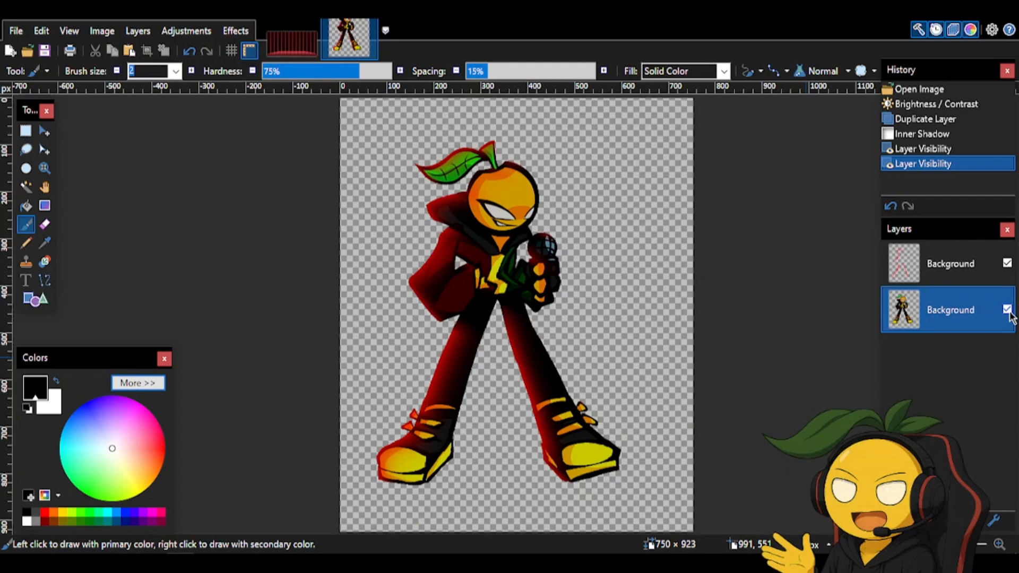
pyautogui.click(1006, 310)
pyautogui.click(1006, 310)
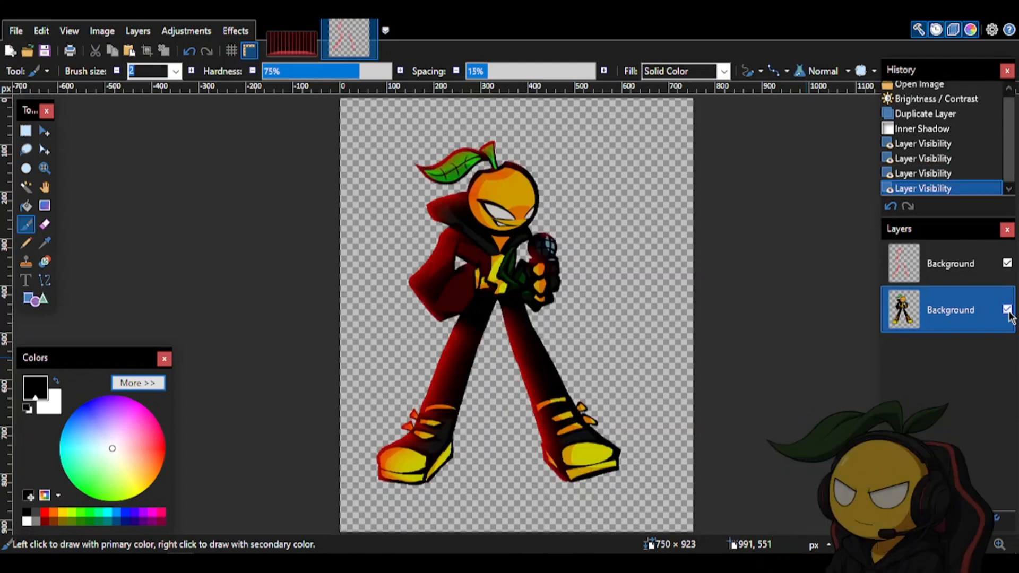
# Try flattening the character image and placing a copy on a new layer of the stage image, at about 618, 476
pyautogui.hotkey('ctrl', 'shift', 'f')
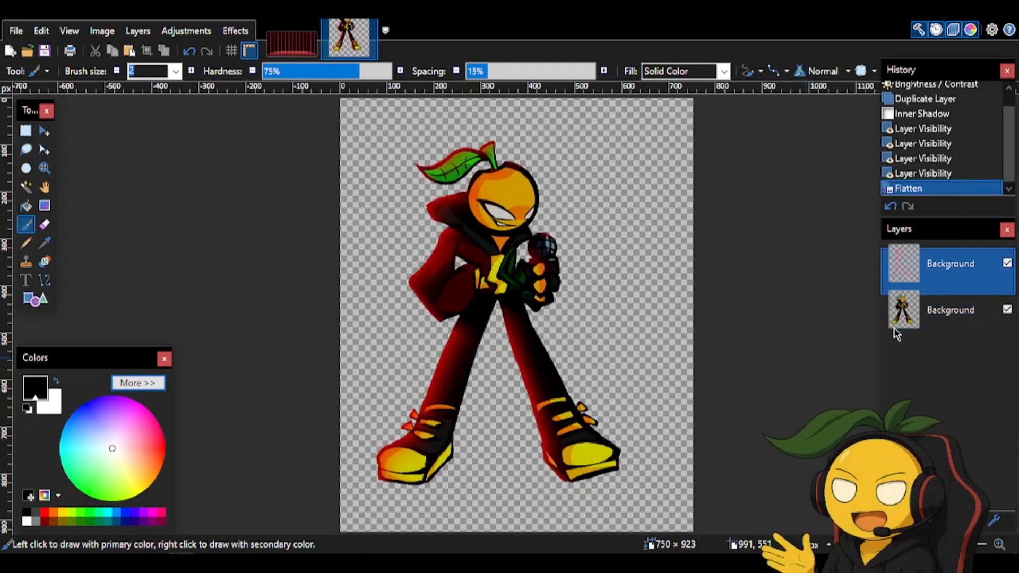
pyautogui.hotkey('ctrl', 'a')
pyautogui.click(291, 38)
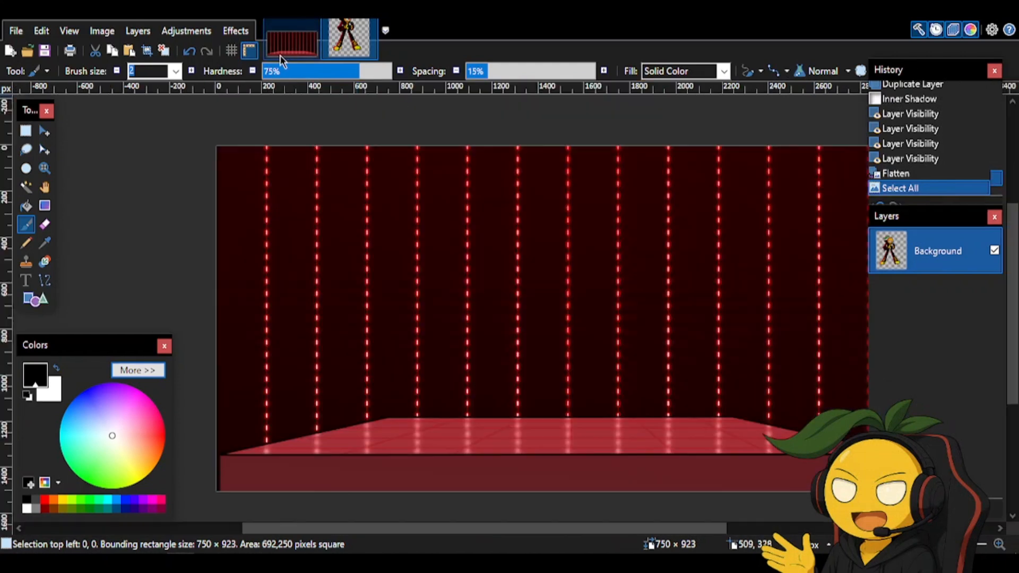
pyautogui.hotkey('ctrl', 'shift', 'n')
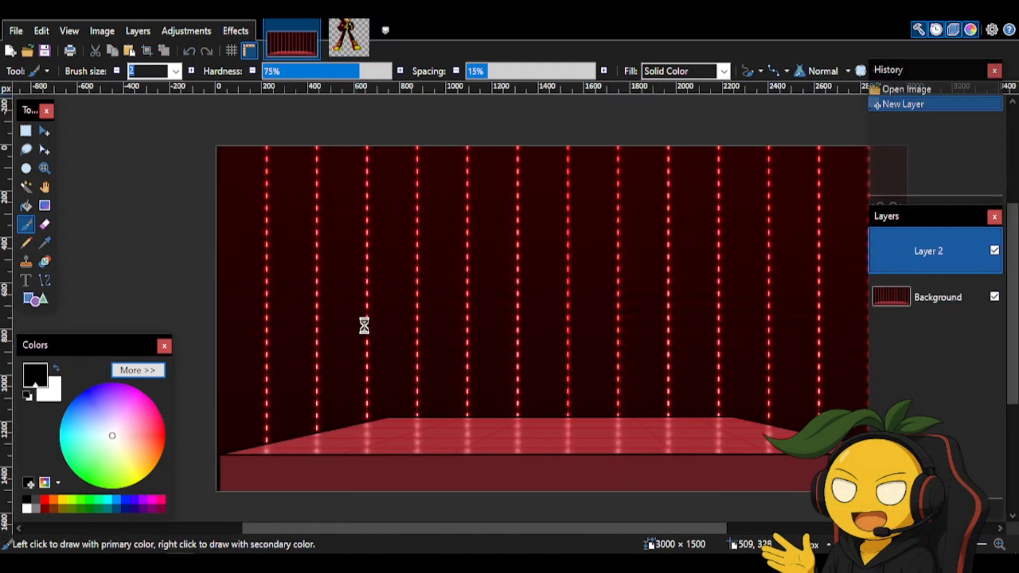
pyautogui.hotkey('ctrl', 'v')
pyautogui.moveTo(352, 291); pyautogui.dragTo(494, 403)
pyautogui.scroll(1, 494, 402)
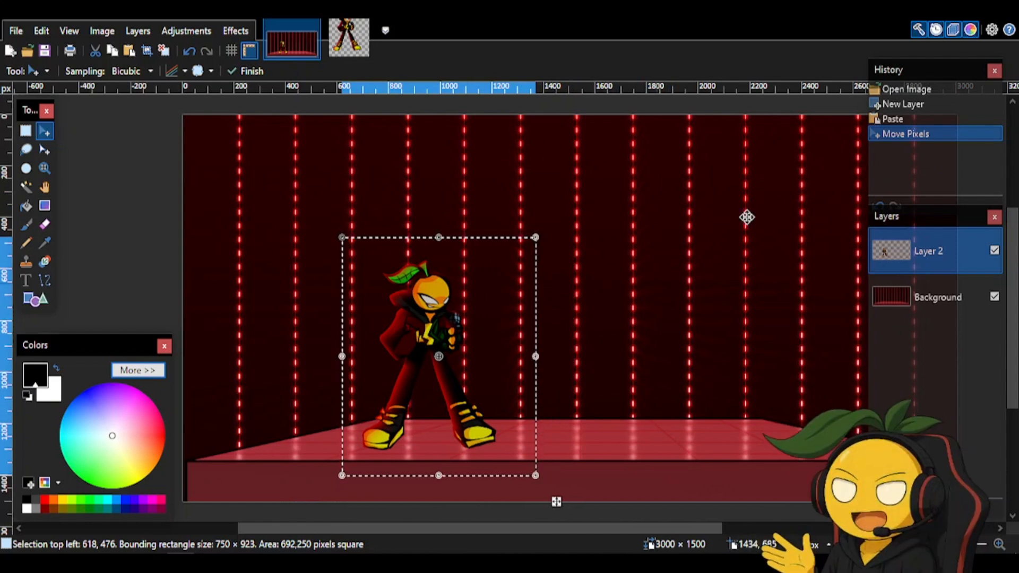
# Undo the character's placement and new layer in the stage image, and the selection and flattening in the character image
pyautogui.hotkey('ctrl', 'z')
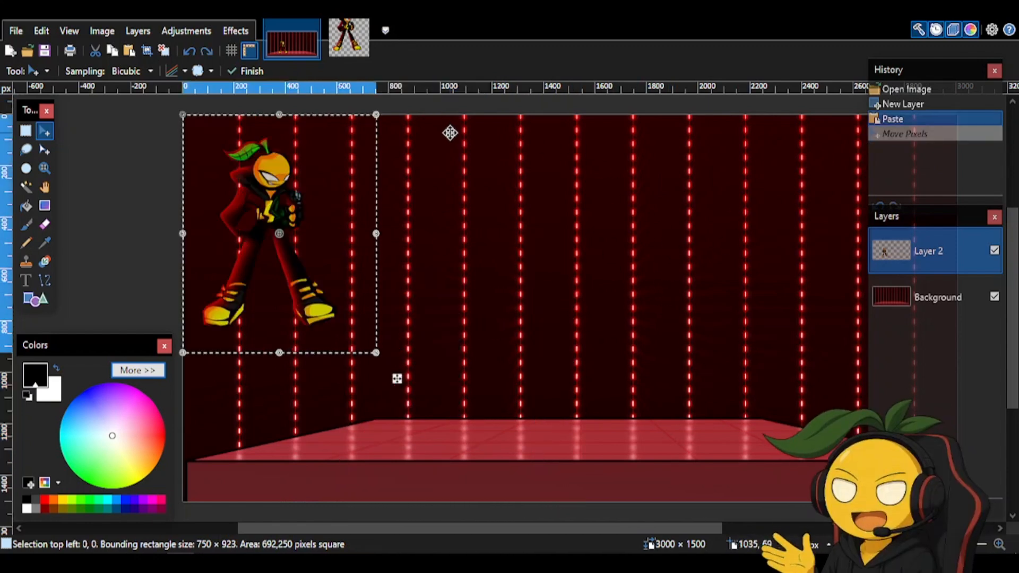
pyautogui.hotkey('ctrl', 'z')
pyautogui.hotkey('ctrl', 'z')
pyautogui.click(356, 44)
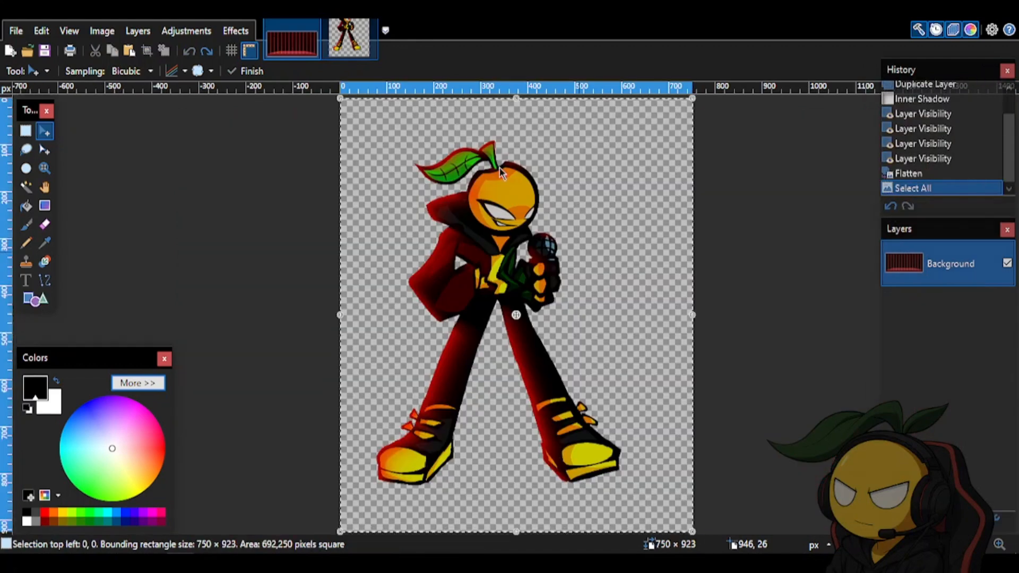
pyautogui.hotkey('ctrl', 'z')
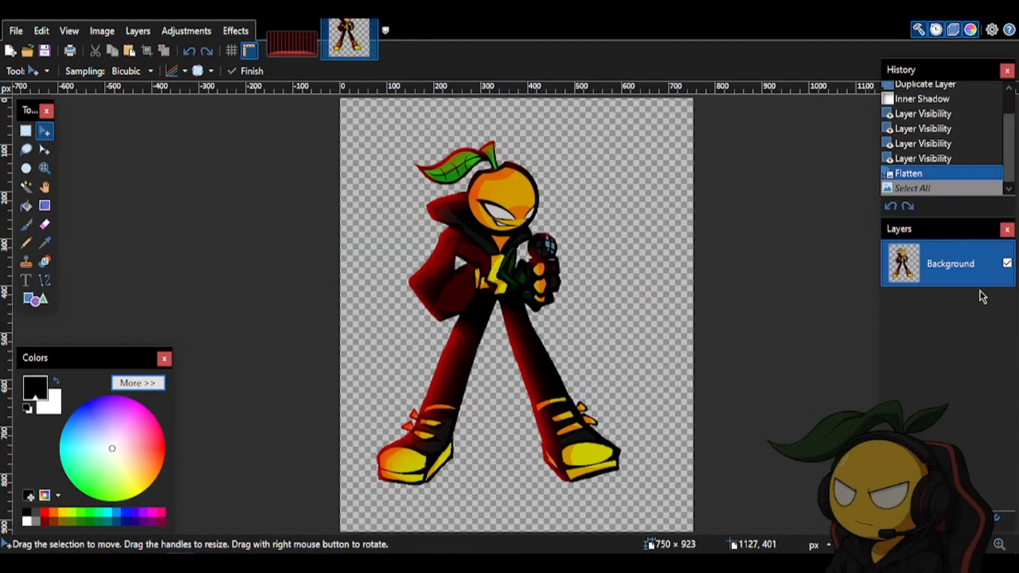
pyautogui.hotkey('ctrl', 'z')
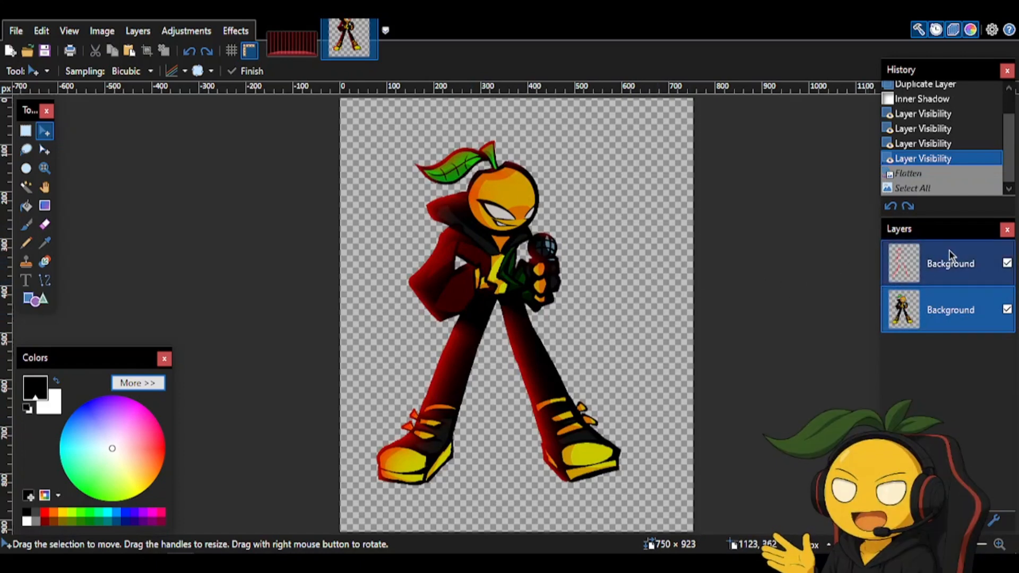
# Open the layer properties of the red lighting layer and place the dialog clear of the character
pyautogui.doubleClick(948, 273)
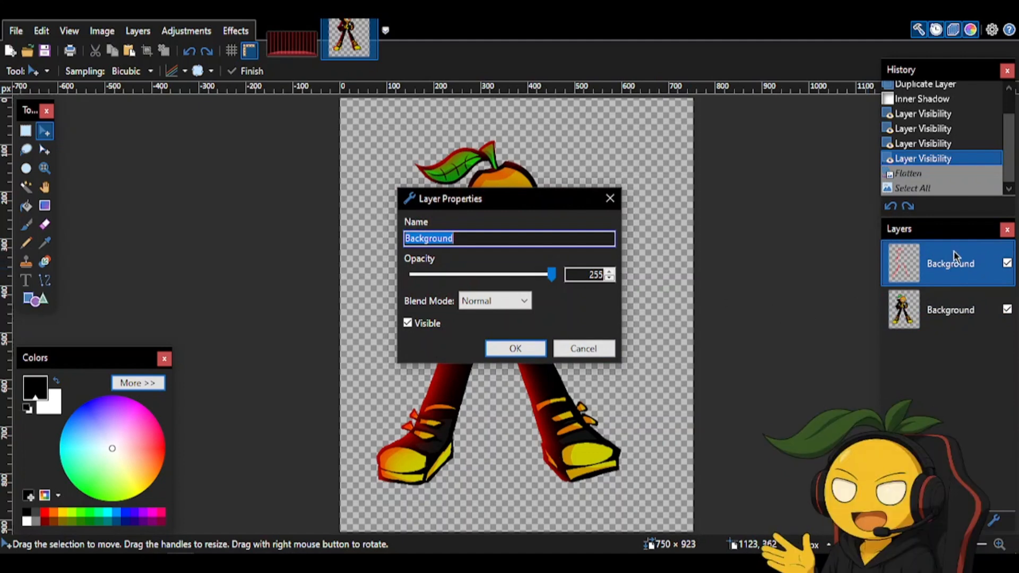
pyautogui.click(494, 303)
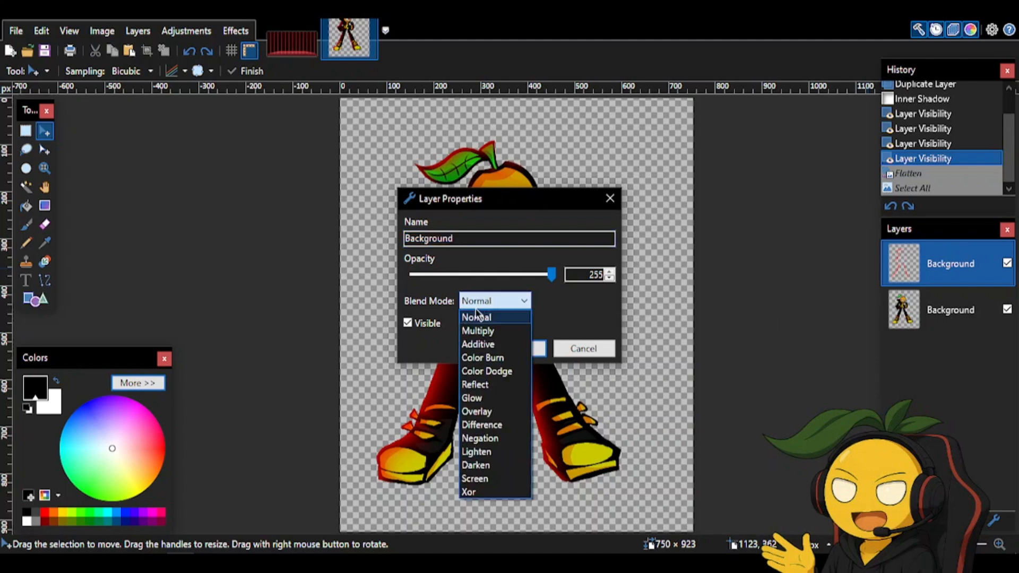
pyautogui.click(484, 197)
pyautogui.moveTo(480, 202); pyautogui.dragTo(164, 155)
# Try the Multiply, Additive, Color Burn and Glow blend modes on the red lighting layer
pyautogui.click(189, 260)
pyautogui.click(163, 285)
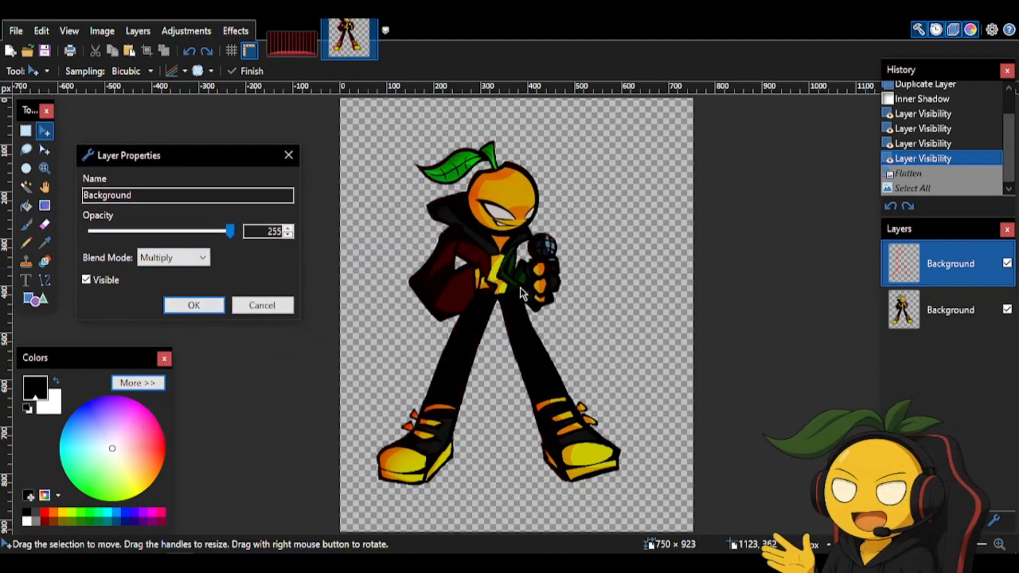
pyautogui.click(180, 257)
pyautogui.click(169, 300)
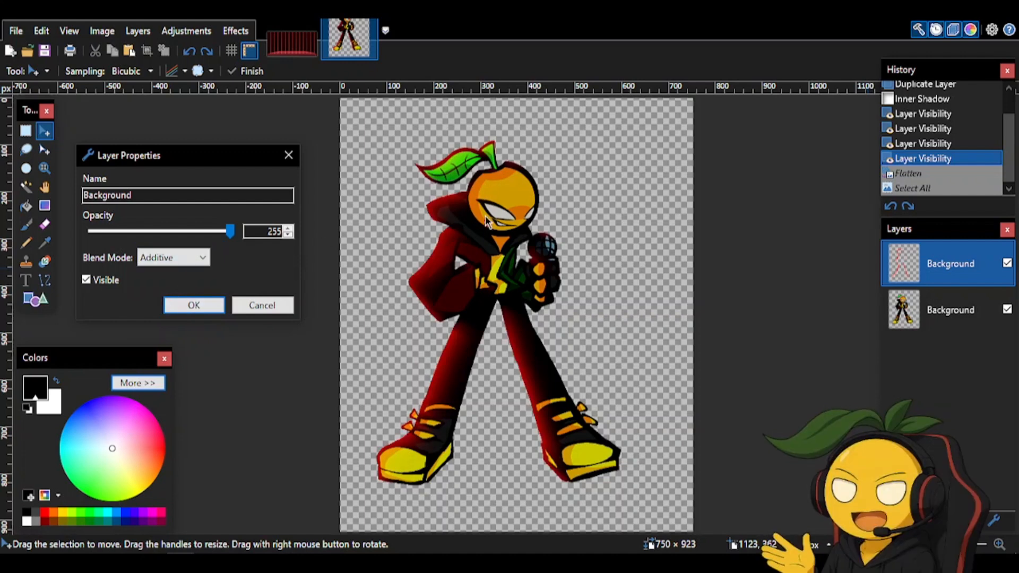
pyautogui.click(179, 258)
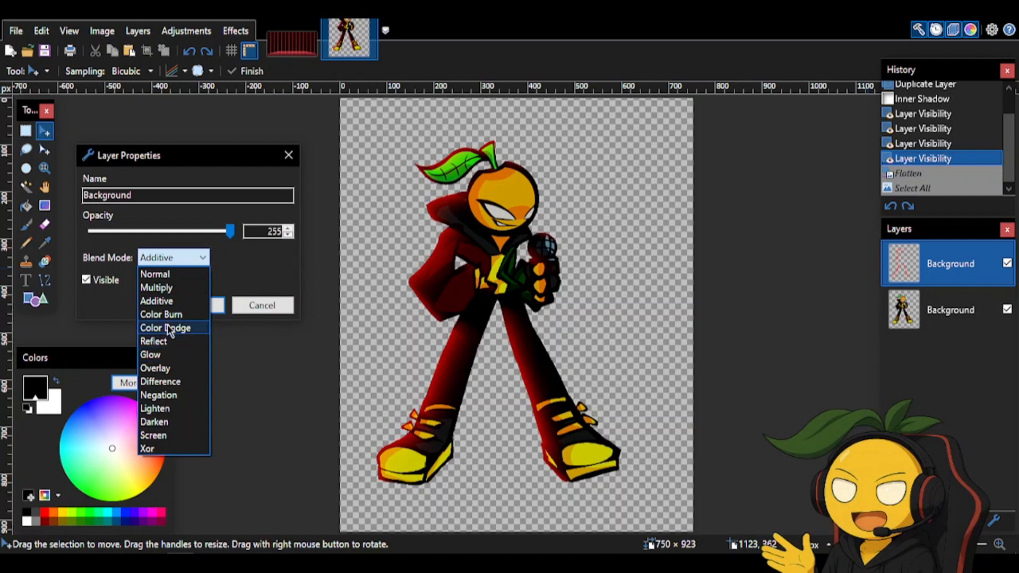
pyautogui.click(167, 340)
pyautogui.click(180, 257)
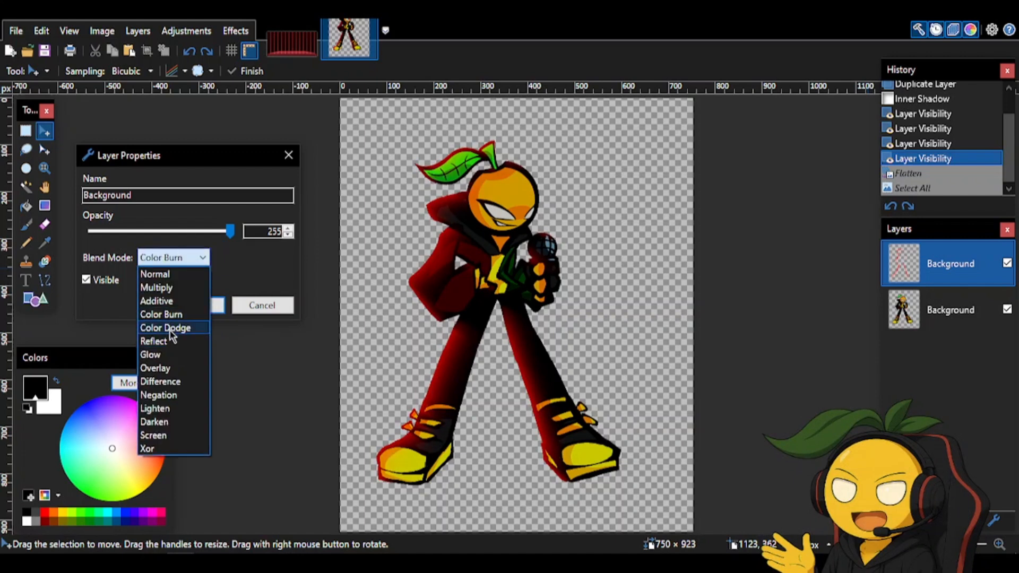
pyautogui.click(154, 354)
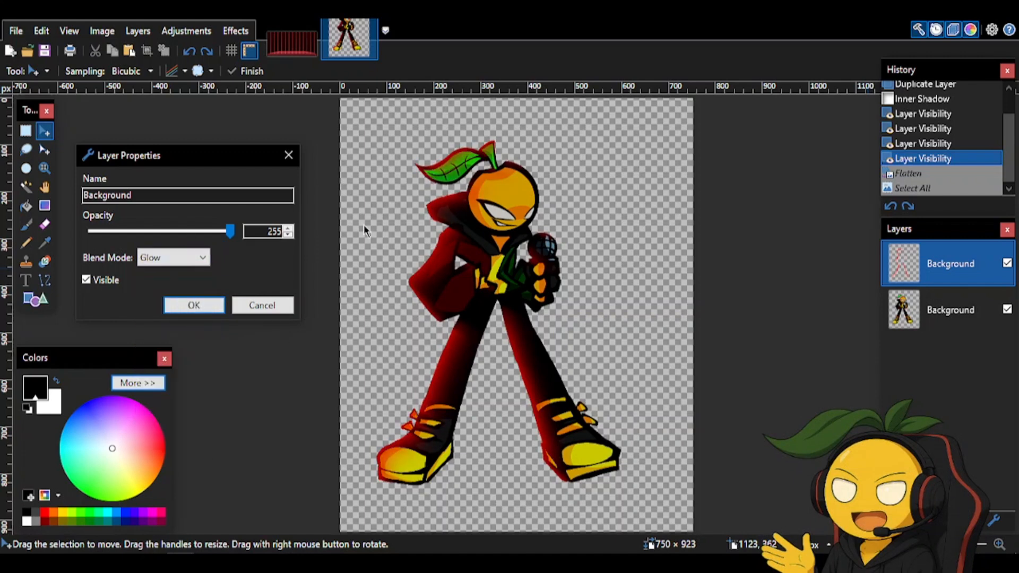
# Try the Overlay, Difference and Screen blend modes on the red lighting layer
pyautogui.click(175, 258)
pyautogui.click(149, 371)
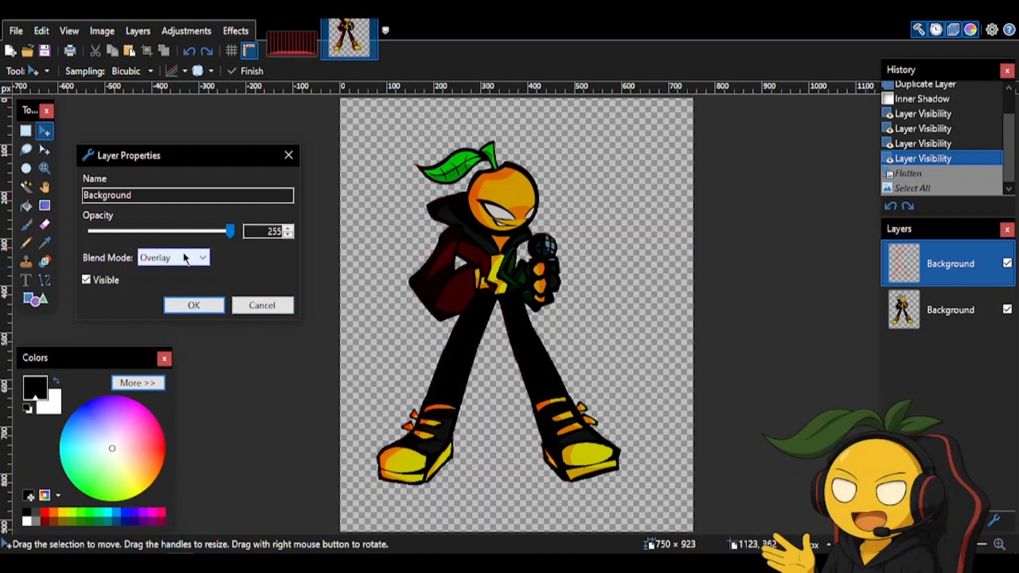
pyautogui.click(183, 253)
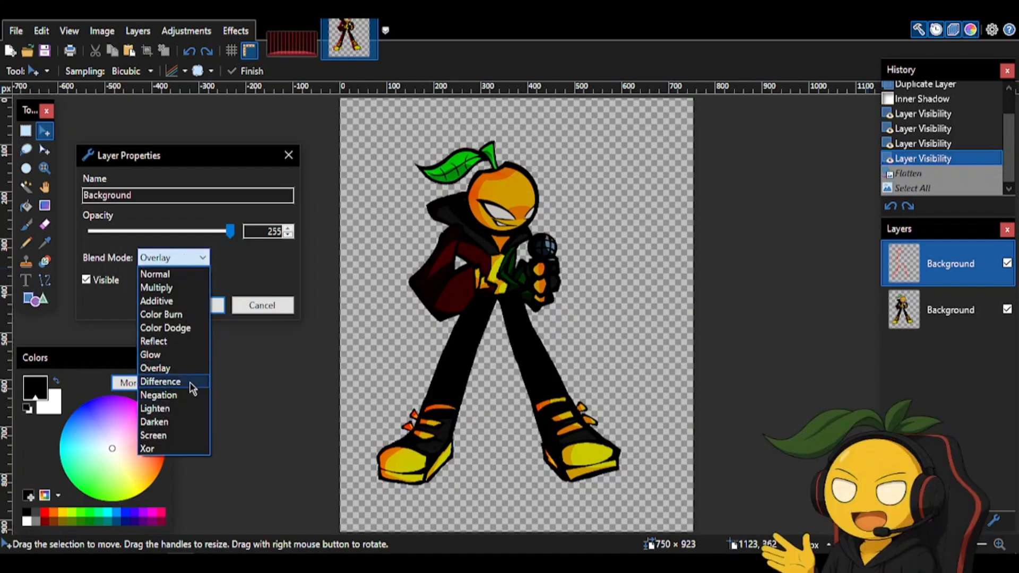
pyautogui.click(190, 383)
pyautogui.click(195, 256)
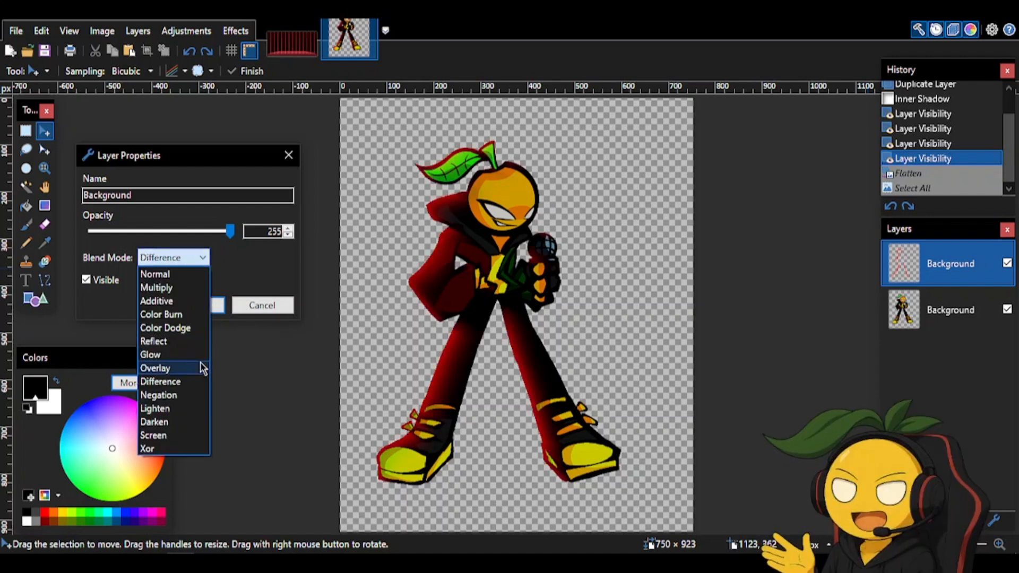
pyautogui.click(167, 435)
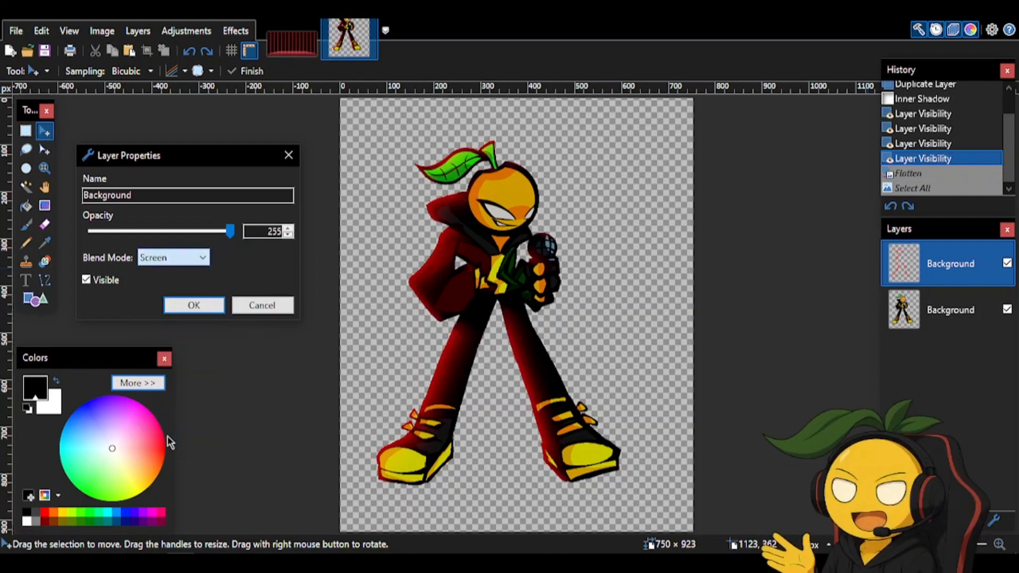
# Set the red lighting layer's blend mode to Additive and apply it
pyautogui.click(187, 259)
pyautogui.click(175, 298)
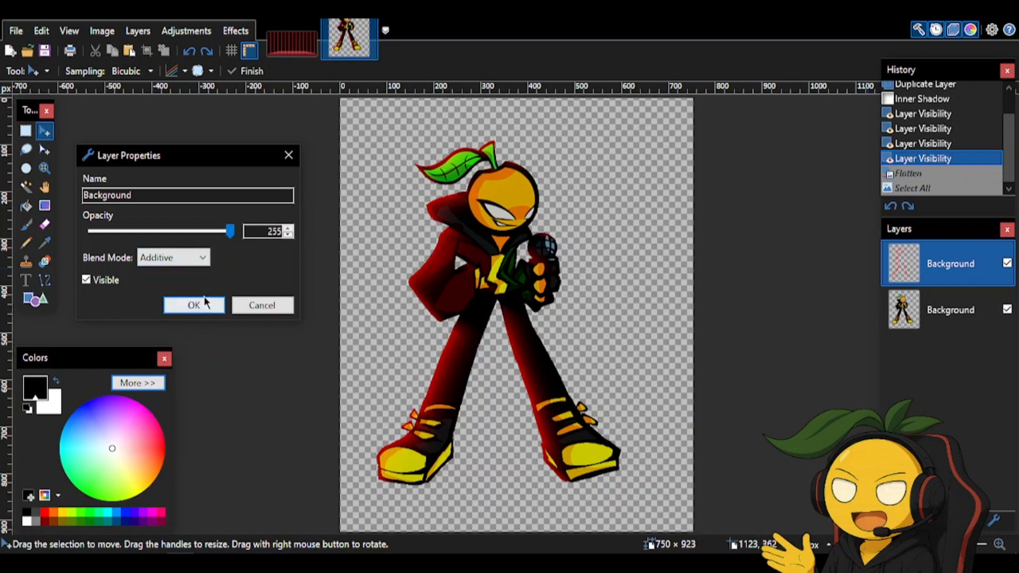
pyautogui.click(204, 301)
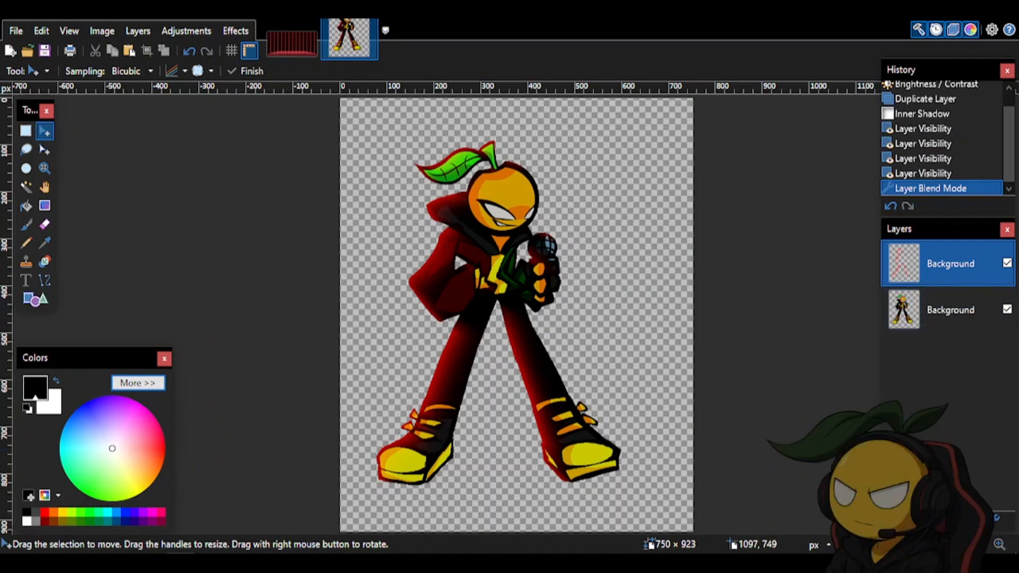
# Try intensifying the red lighting by duplicating its layer twice, and delete both duplicates
pyautogui.hotkey('ctrl', 'shift', 'd')
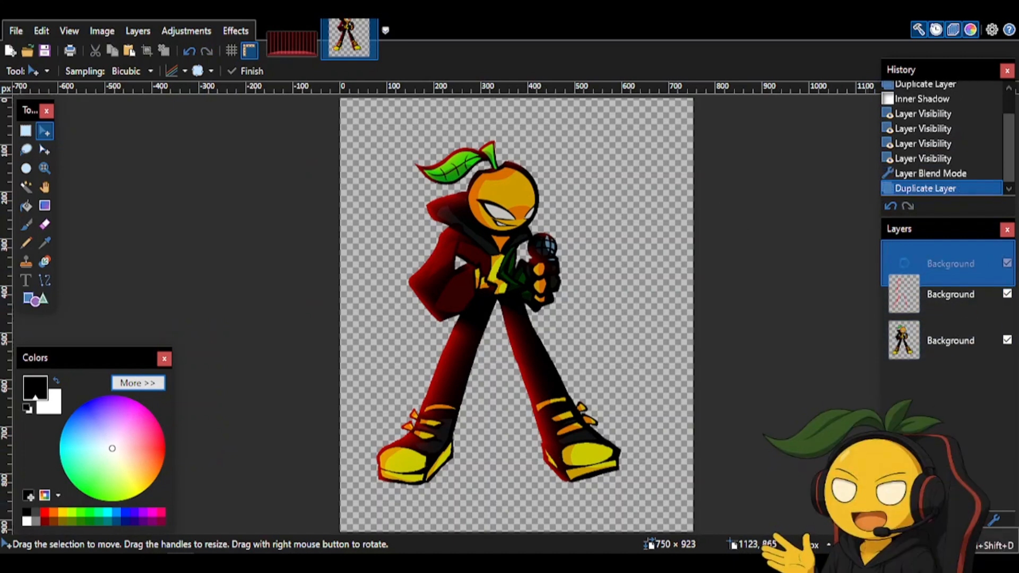
pyautogui.hotkey('ctrl', 'shift', 'd')
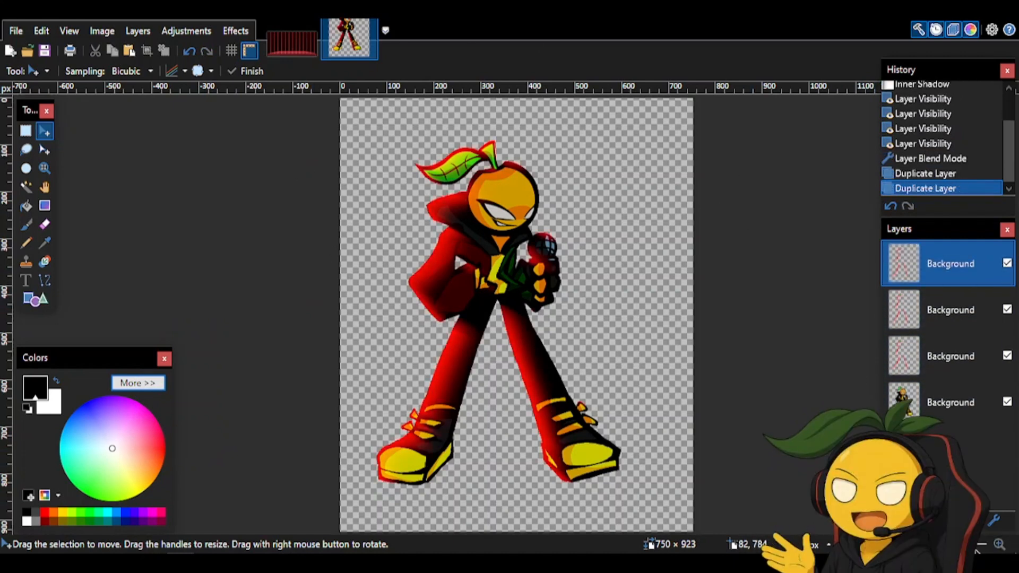
pyautogui.hotkey('ctrl', 'shift', 'Delete')
pyautogui.hotkey('ctrl', 'shift', 'Delete')
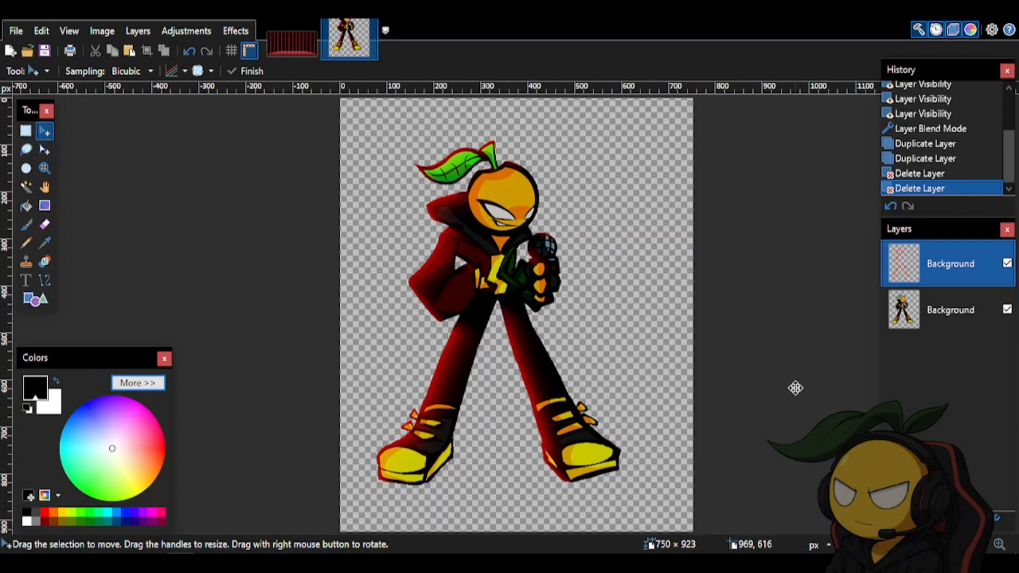
# Duplicate the base character layer and move the copy above the red lighting layer
pyautogui.click(27, 131)
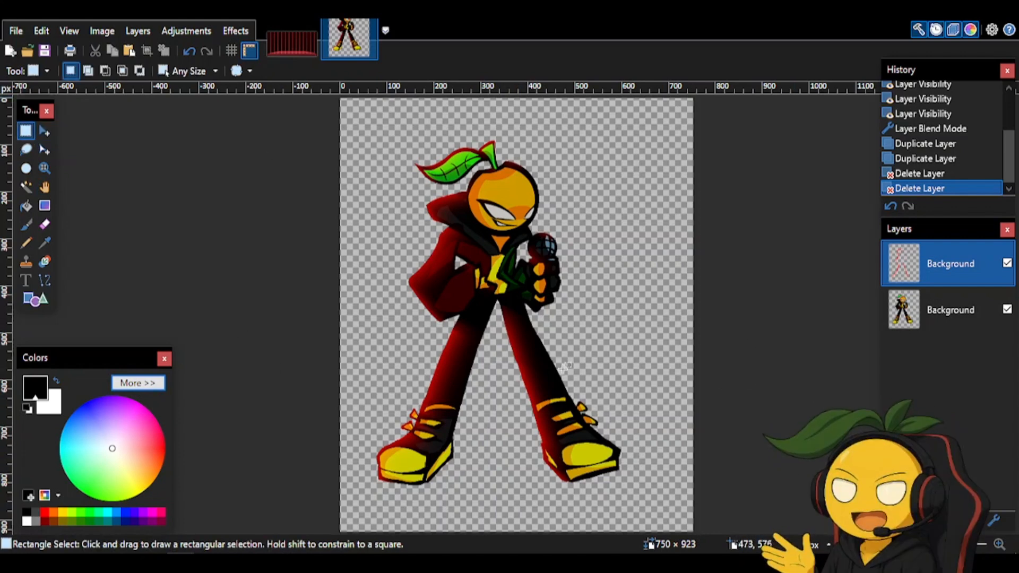
pyautogui.click(946, 300)
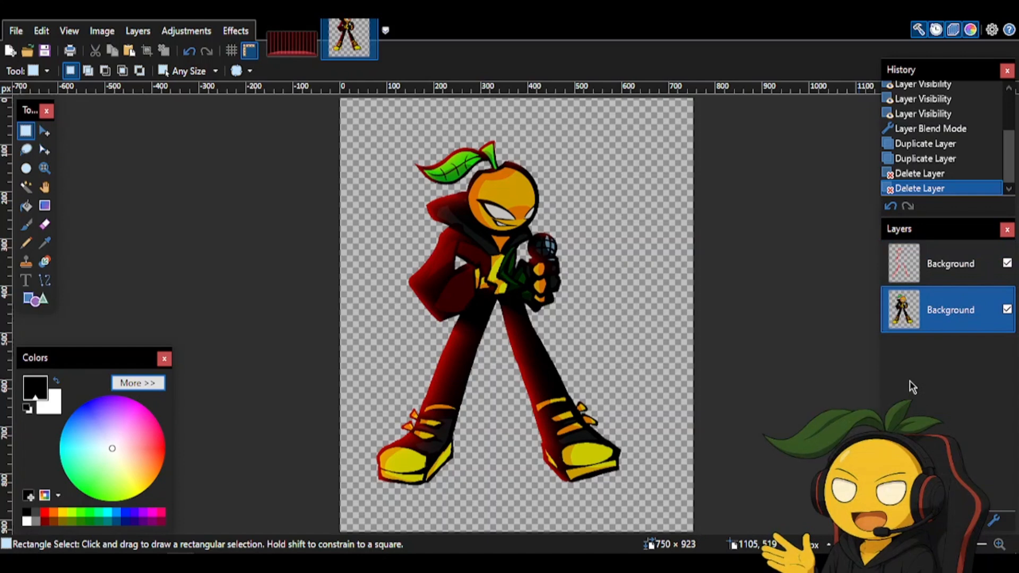
pyautogui.hotkey('ctrl', 'shift', 'd')
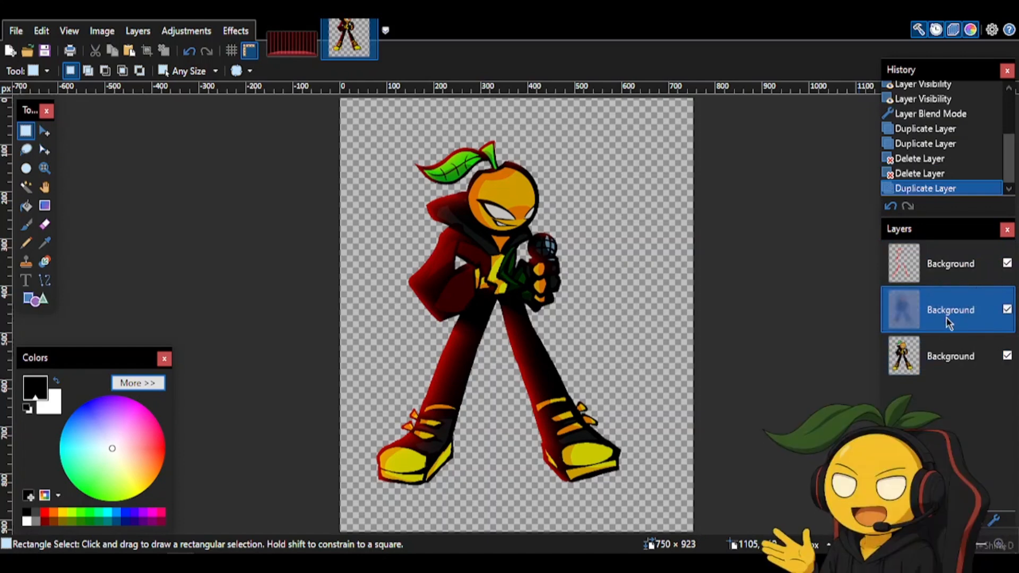
pyautogui.moveTo(948, 319); pyautogui.dragTo(946, 258)
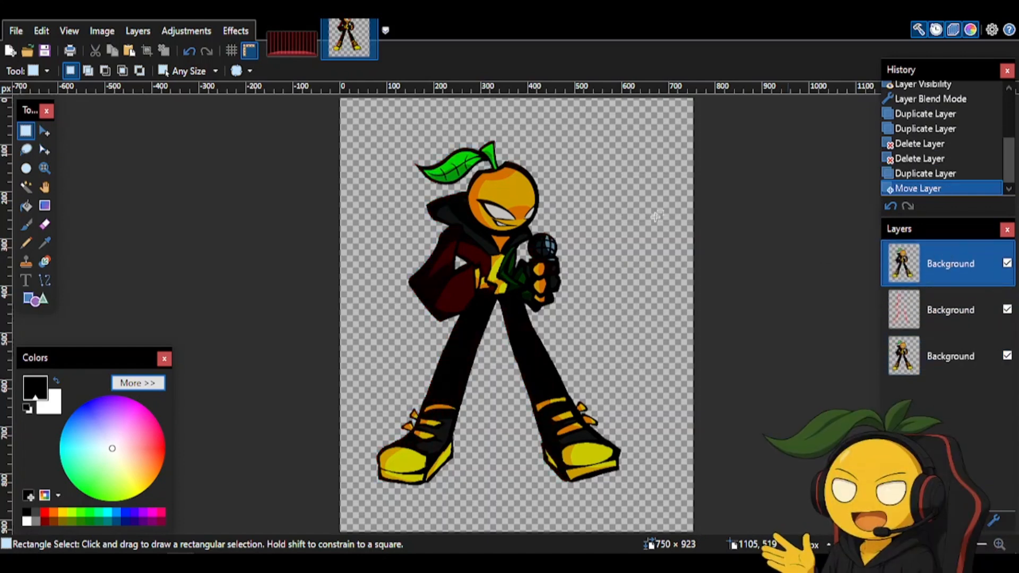
# Apply a white (255, 255, 255) inner shadow to the top character copy with length 29 and strength 1.00
pyautogui.click(236, 31)
pyautogui.moveTo(323, 267)
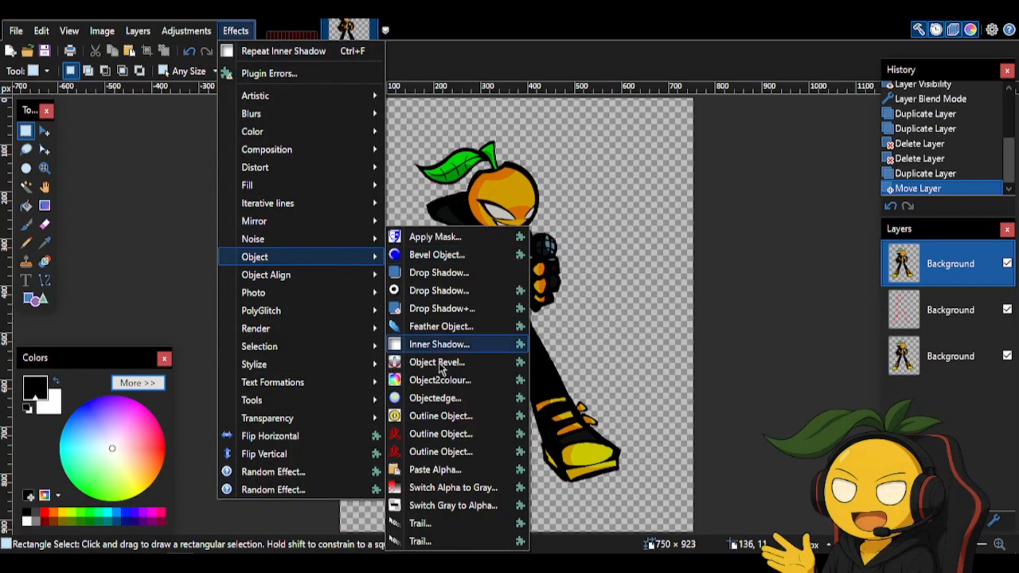
pyautogui.click(441, 348)
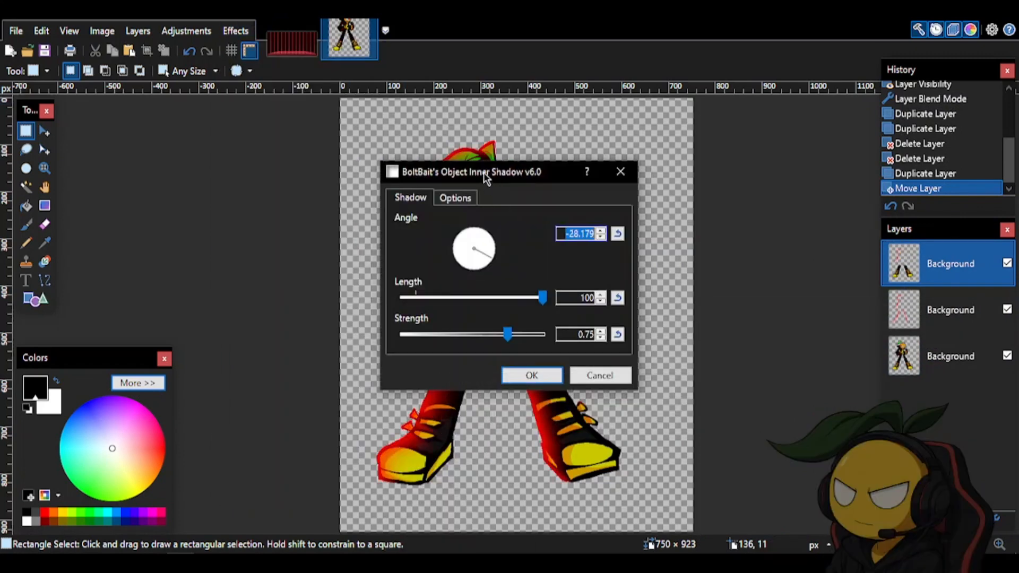
pyautogui.moveTo(483, 172); pyautogui.dragTo(767, 130)
pyautogui.click(738, 156)
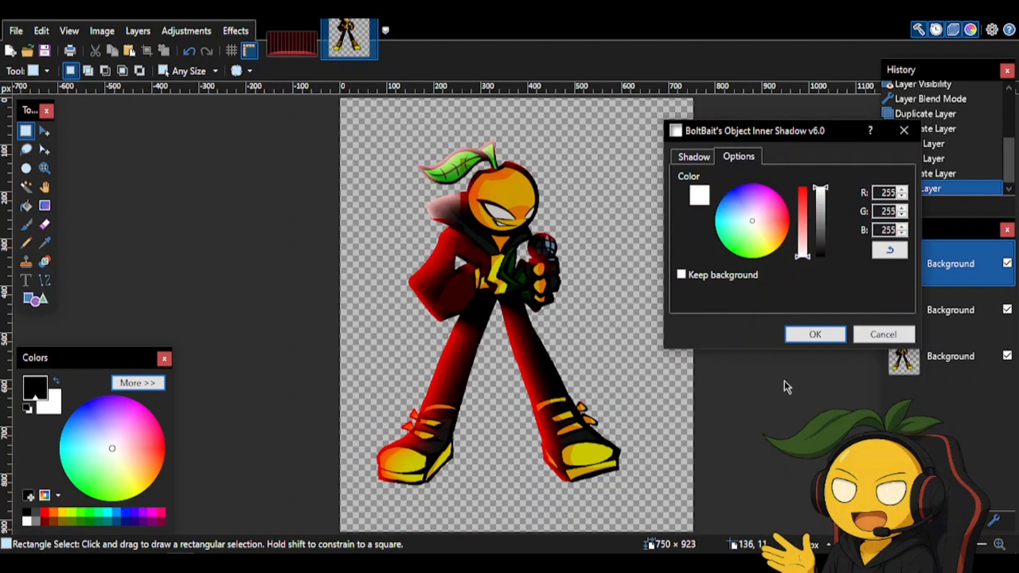
pyautogui.click(682, 158)
pyautogui.moveTo(817, 293); pyautogui.dragTo(719, 259)
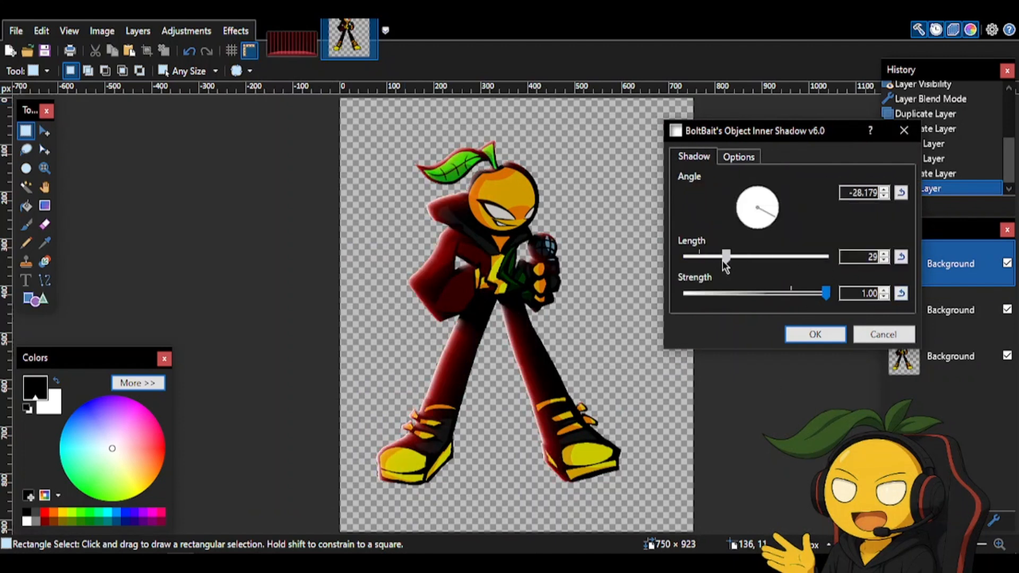
pyautogui.click(815, 334)
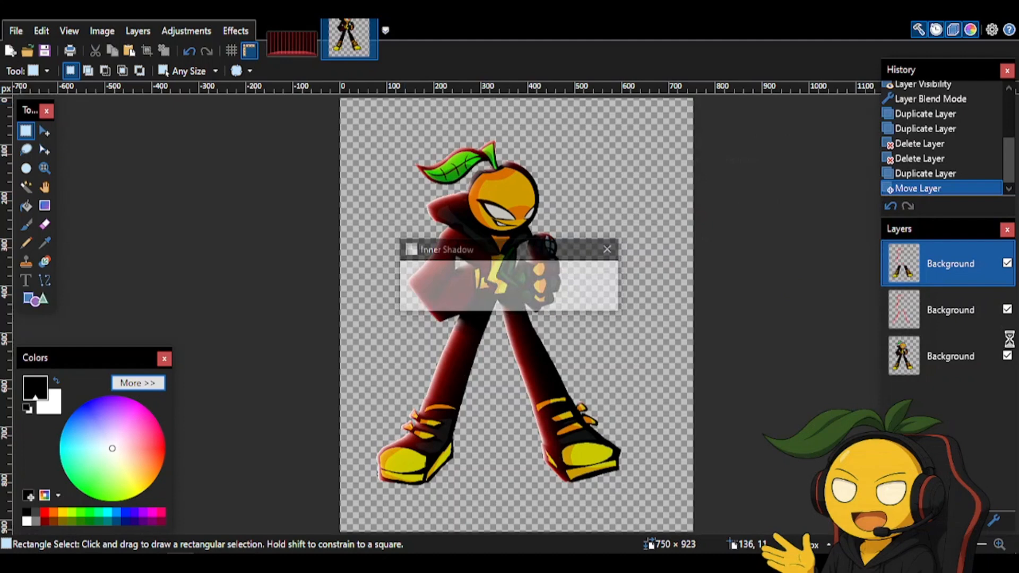
# Try the Additive and Multiply blend modes on the white highlight layer and apply Overlay
pyautogui.doubleClick(932, 268)
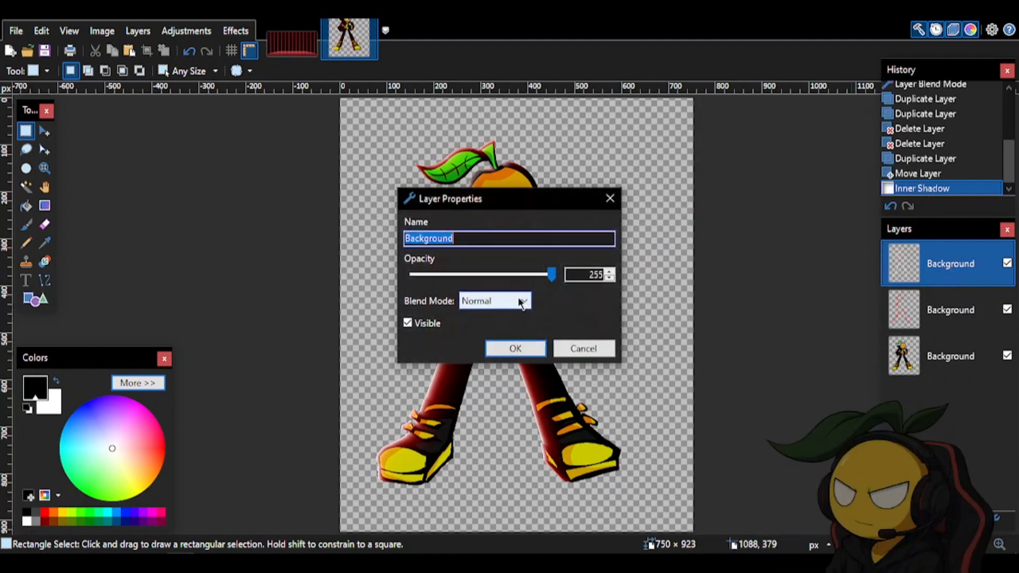
pyautogui.click(520, 300)
pyautogui.click(521, 300)
pyautogui.moveTo(559, 199); pyautogui.dragTo(844, 141)
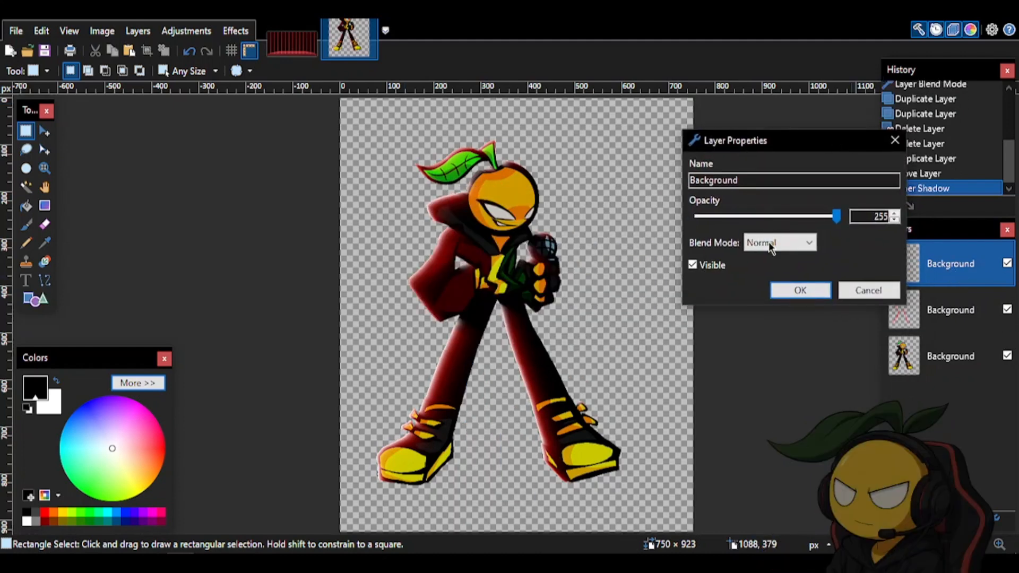
pyautogui.click(770, 237)
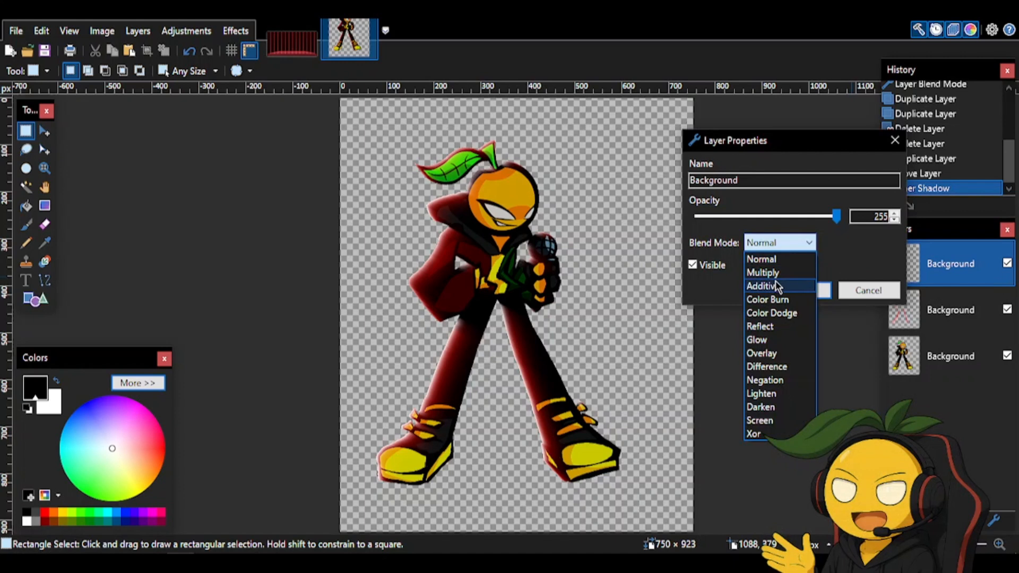
pyautogui.click(777, 284)
pyautogui.click(764, 243)
pyautogui.click(777, 272)
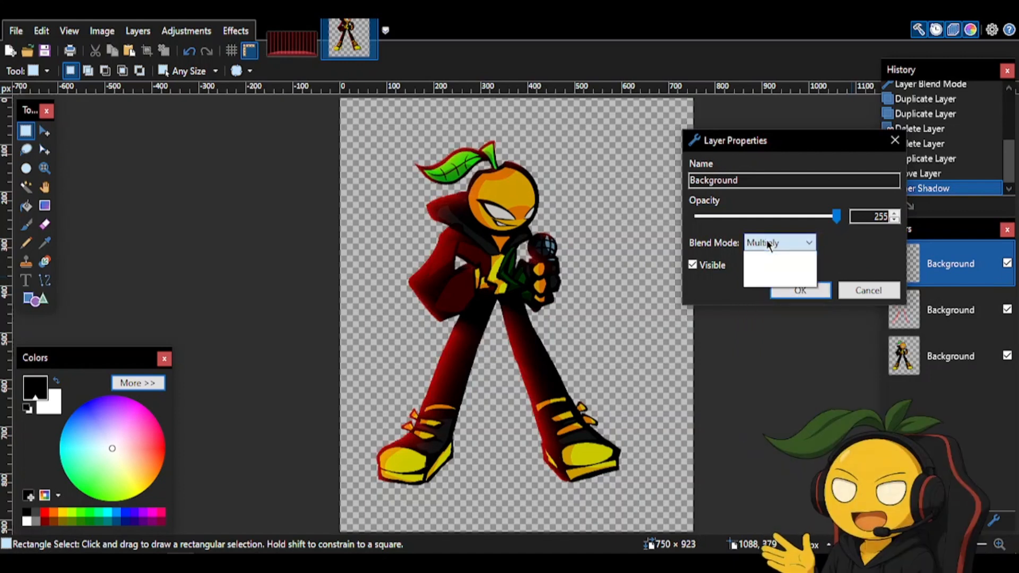
pyautogui.click(767, 241)
pyautogui.click(764, 353)
pyautogui.click(796, 289)
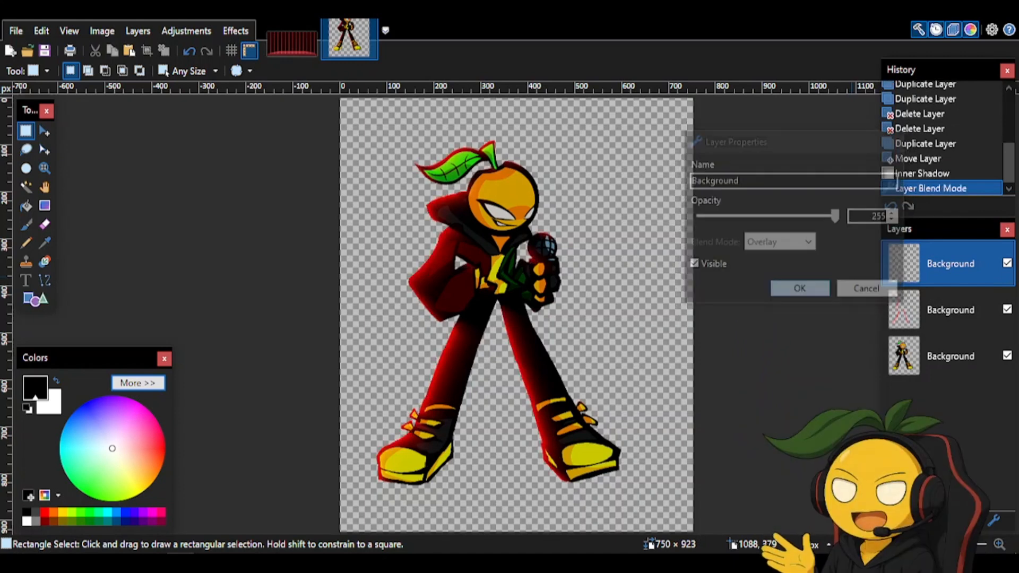
# Try intensifying the white highlight by duplicating its layer twice, and undo both duplications
pyautogui.hotkey('ctrl', 'shift', 'd')
pyautogui.hotkey('ctrl', 'shift', 'd')
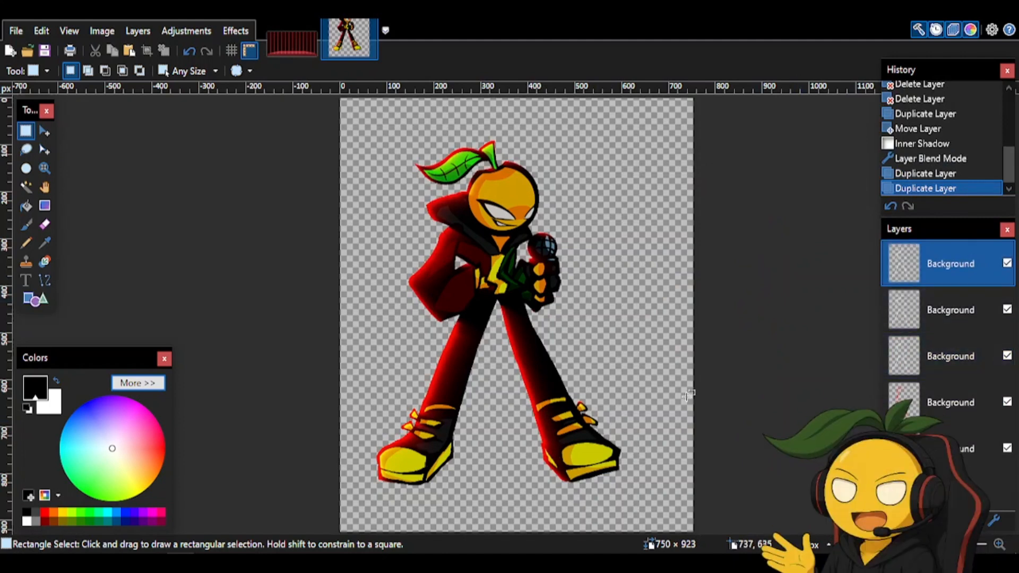
pyautogui.hotkey('ctrl', 'z')
pyautogui.hotkey('ctrl', 'z')
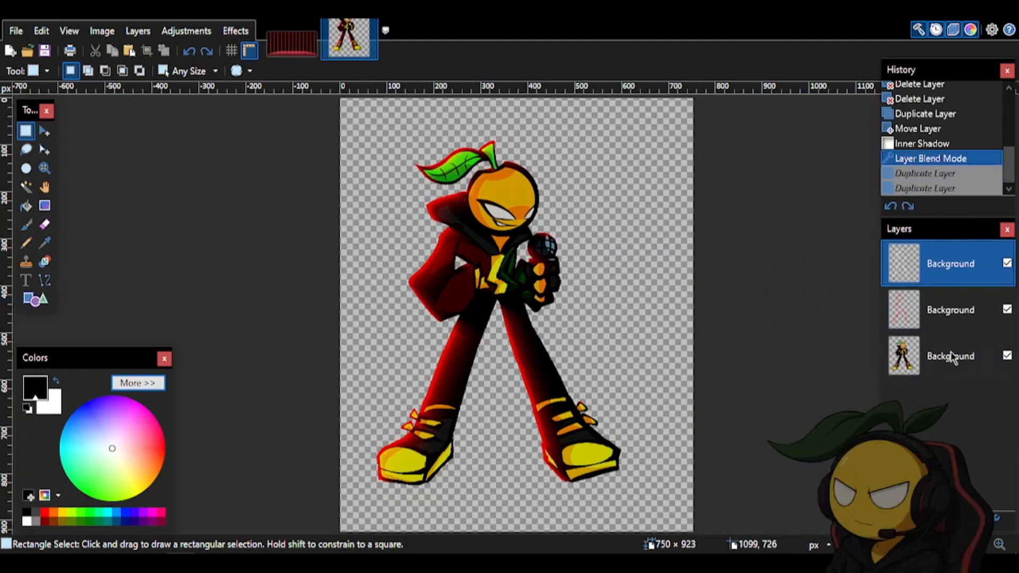
# Delete the white highlight layer, comparing the character with and without it, and select the base character layer
pyautogui.hotkey('ctrl', 'shift', 'Delete')
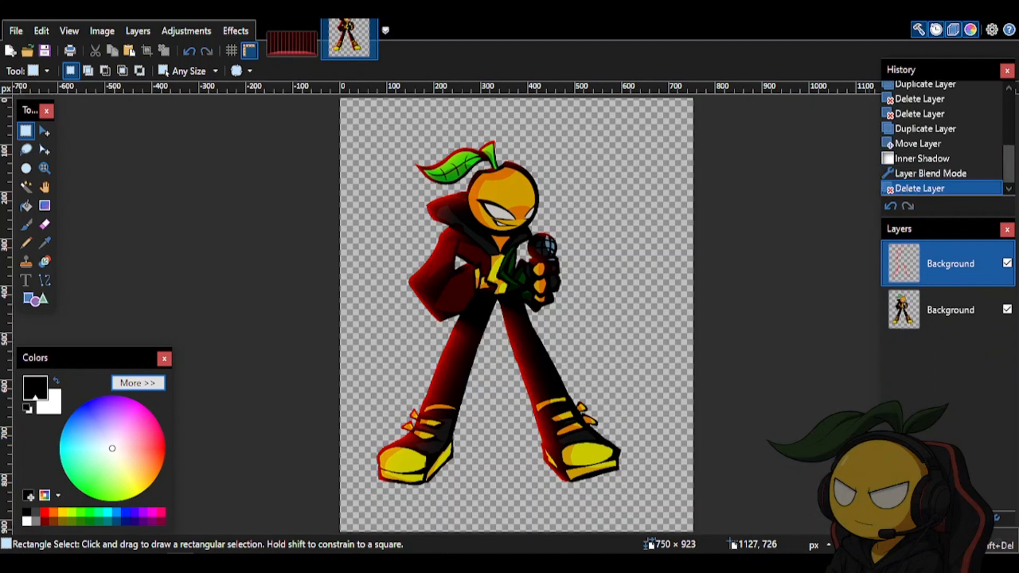
pyautogui.hotkey('ctrl', 'z')
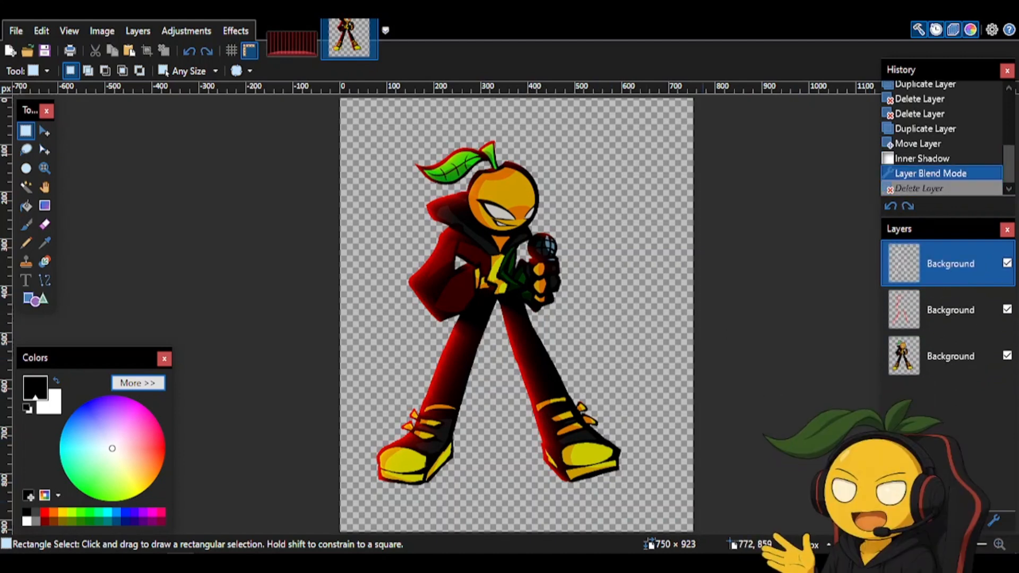
pyautogui.hotkey('ctrl', 'shift', 'Delete')
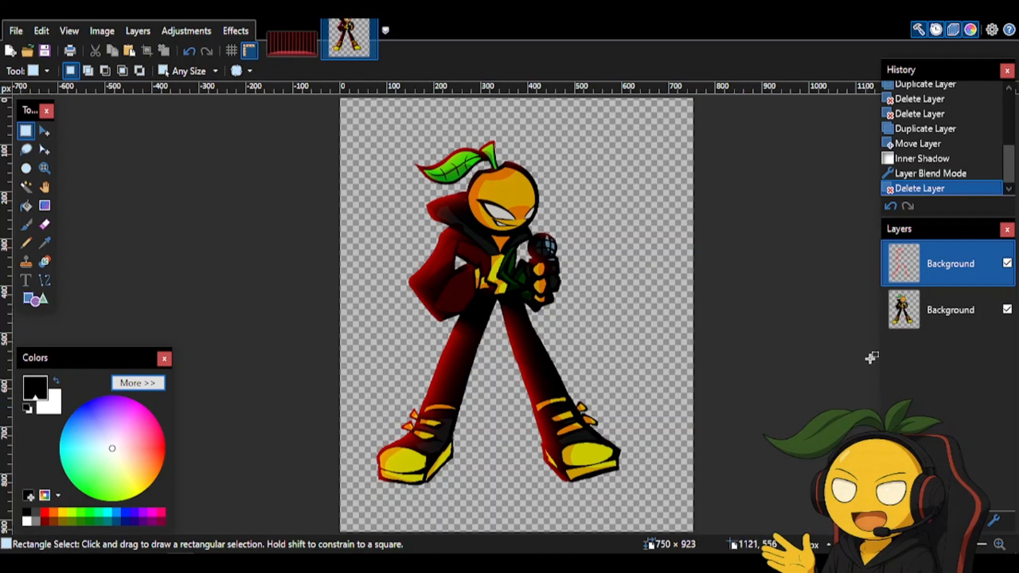
pyautogui.click(953, 330)
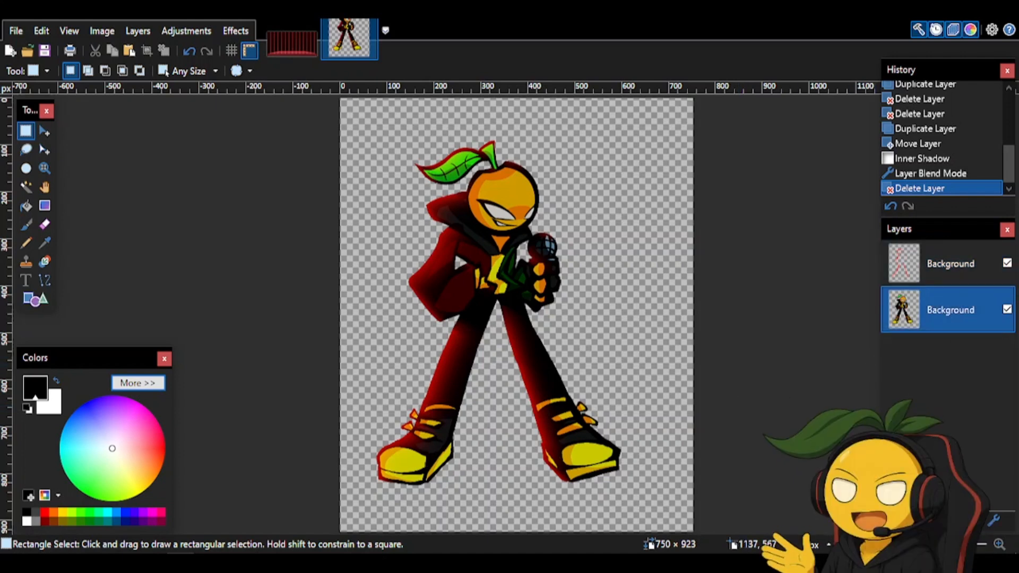
# Compare the colours of the red stage image with the character's current lighting
pyautogui.click(293, 40)
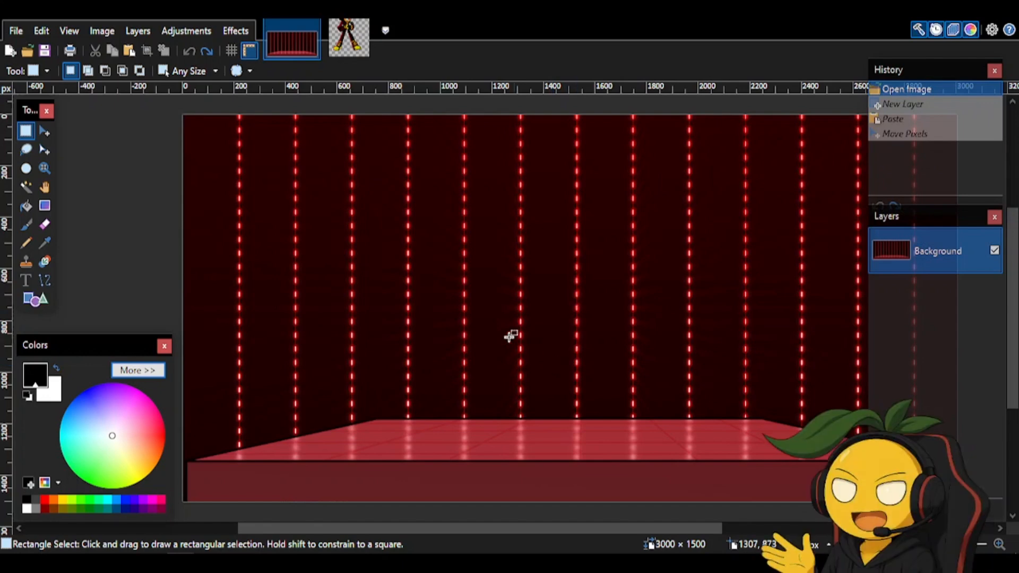
pyautogui.click(349, 45)
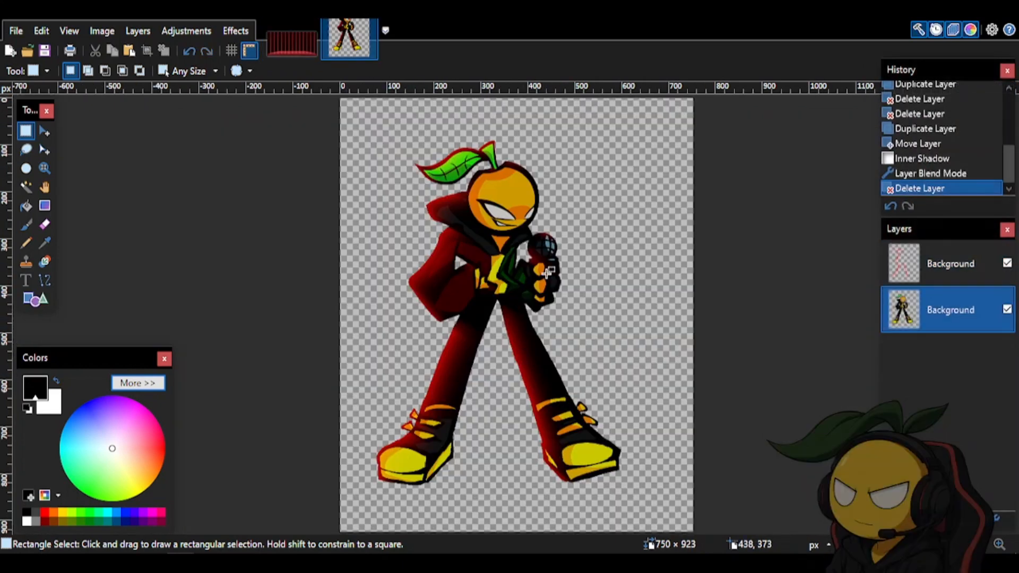
pyautogui.click(291, 41)
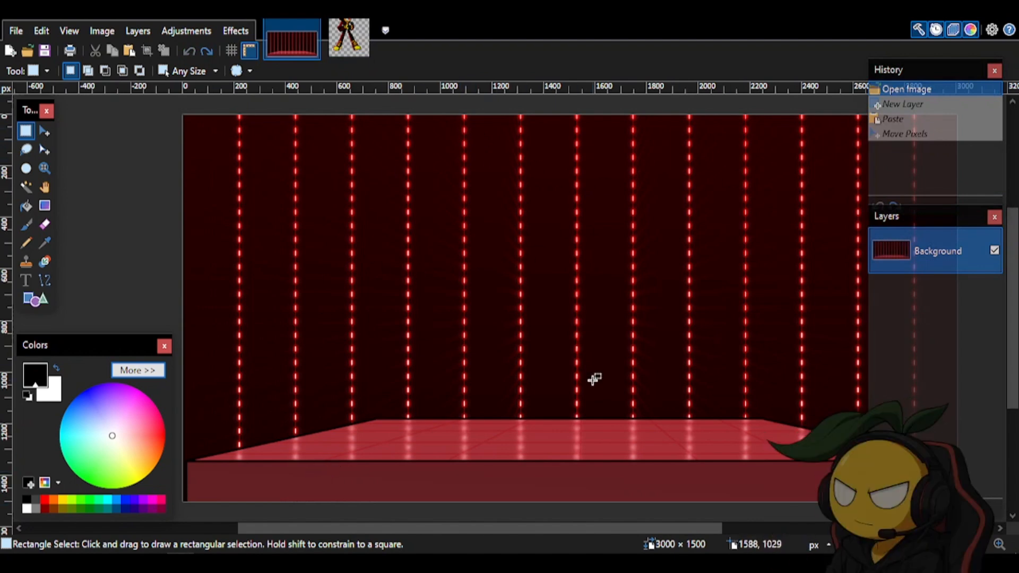
pyautogui.click(326, 49)
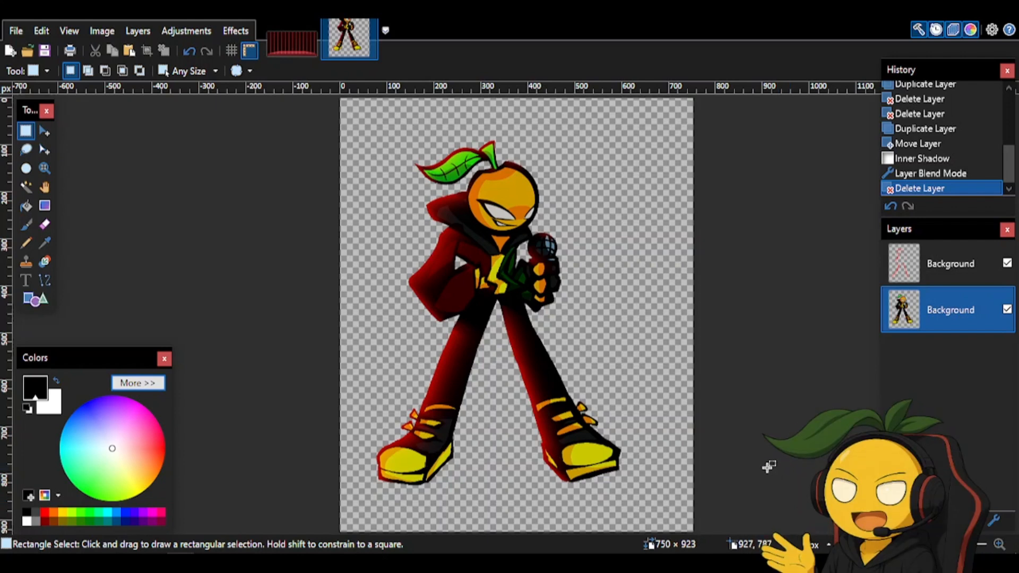
# Duplicate the base character layer and turn the copy into a black silhouette using Hue / Saturation with lightness -100
pyautogui.hotkey('ctrl', 'shift', 'd')
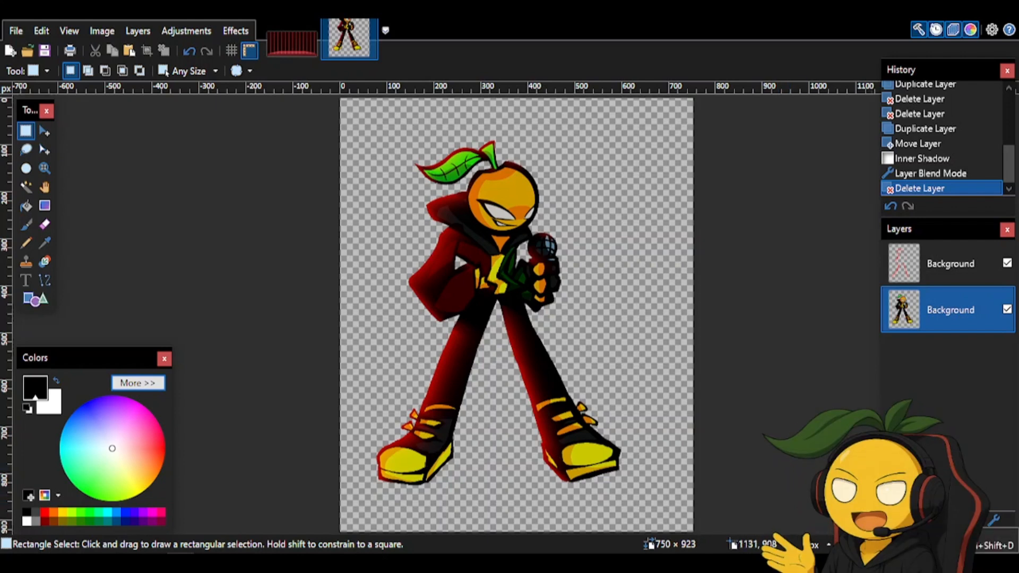
pyautogui.click(924, 519)
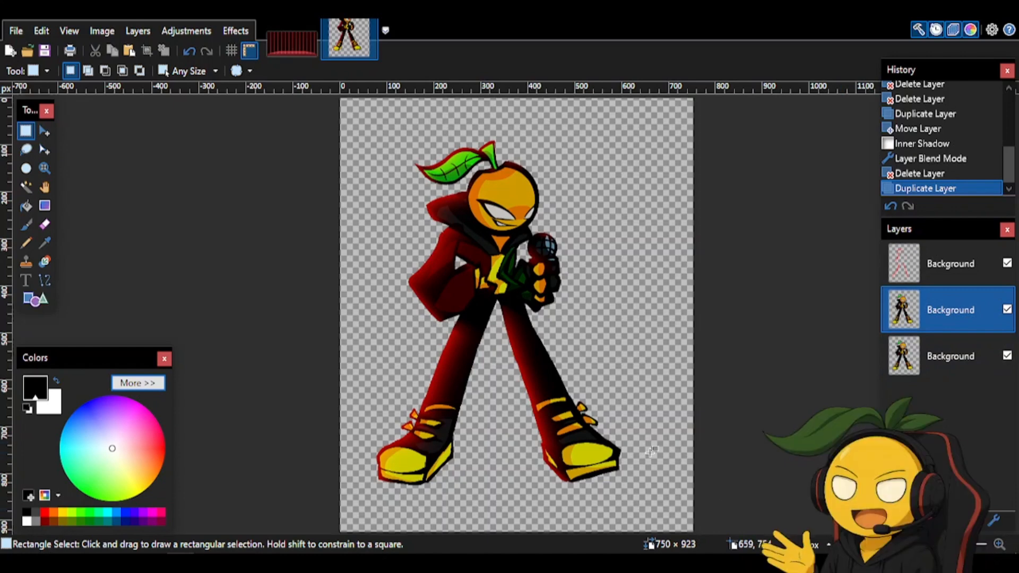
pyautogui.click(185, 32)
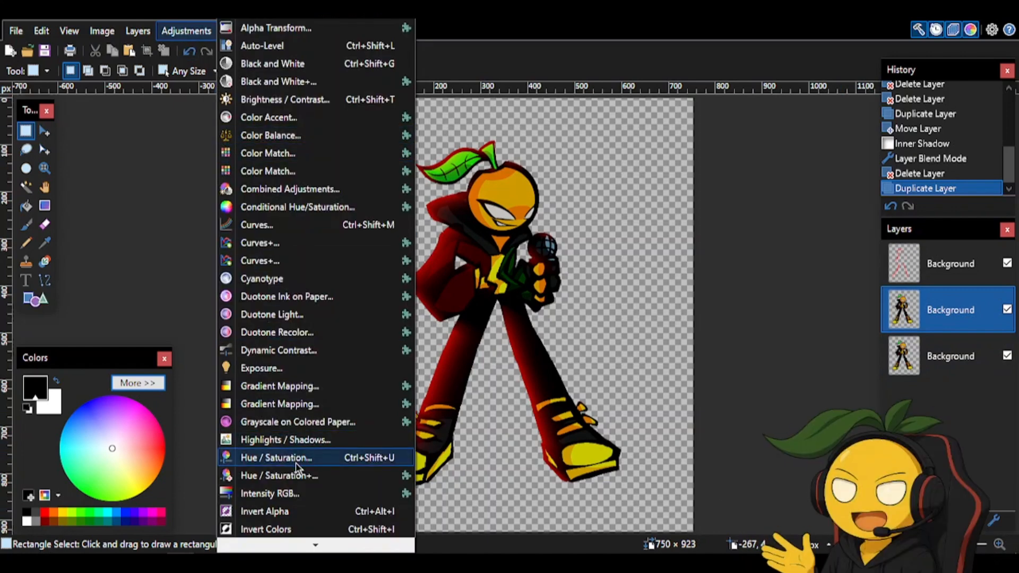
pyautogui.click(710, 424)
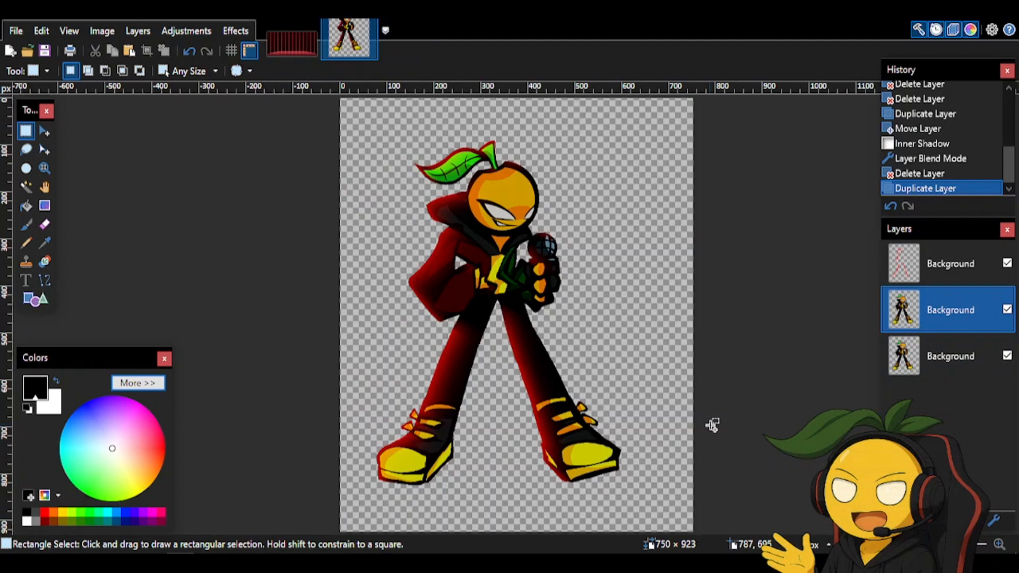
pyautogui.hotkey('ctrl', 'shift', 'u')
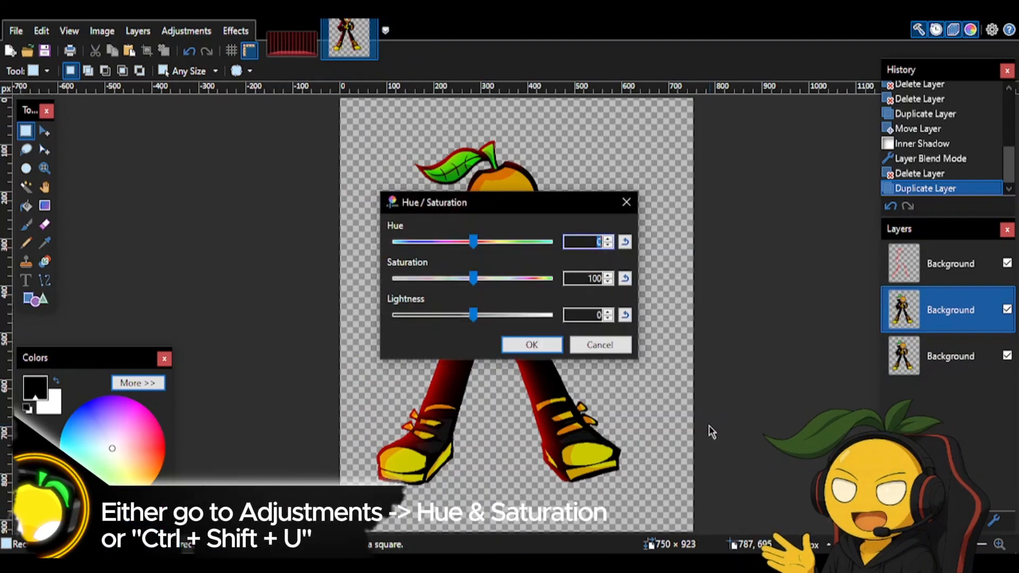
pyautogui.moveTo(496, 202); pyautogui.dragTo(704, 140)
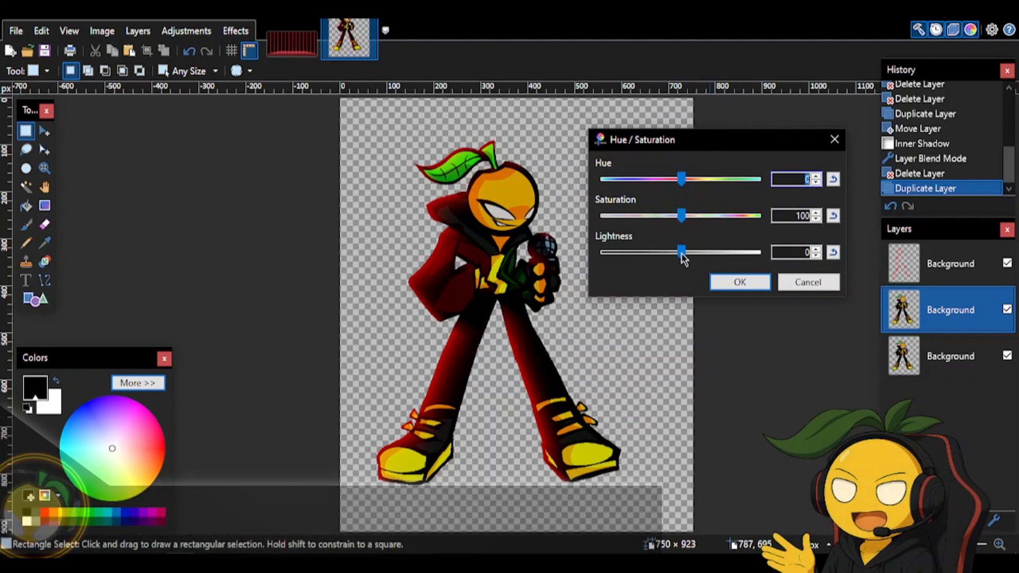
pyautogui.moveTo(682, 254); pyautogui.dragTo(564, 257)
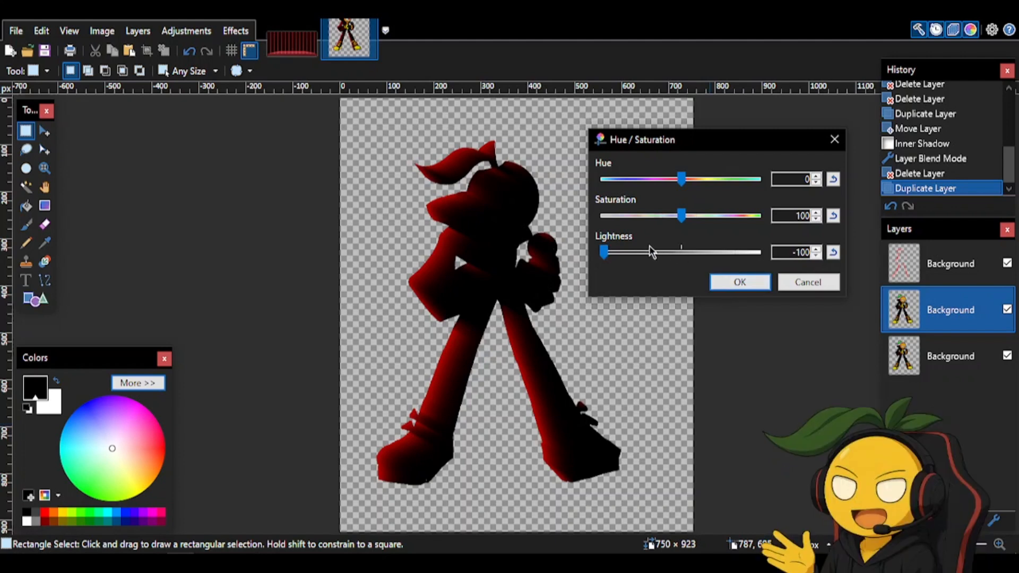
pyautogui.moveTo(603, 252)
pyautogui.mouseDown()
pyautogui.moveTo(708, 252)
pyautogui.moveTo(603, 252)
pyautogui.mouseUp()
pyautogui.click(759, 288)
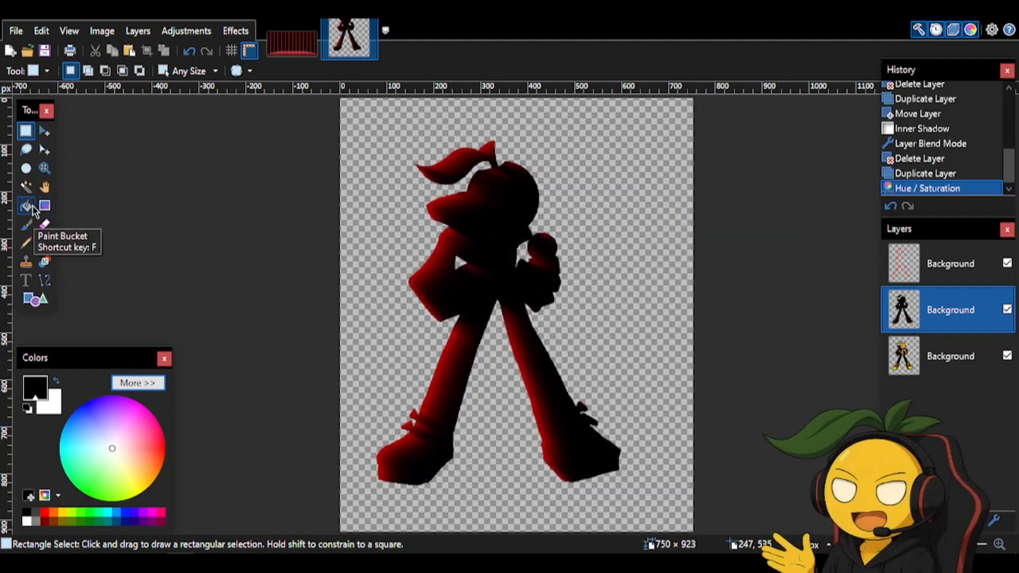
# Hide the red lighting layer and fill the black silhouette layer with pure red using the Paint Bucket
pyautogui.click(32, 208)
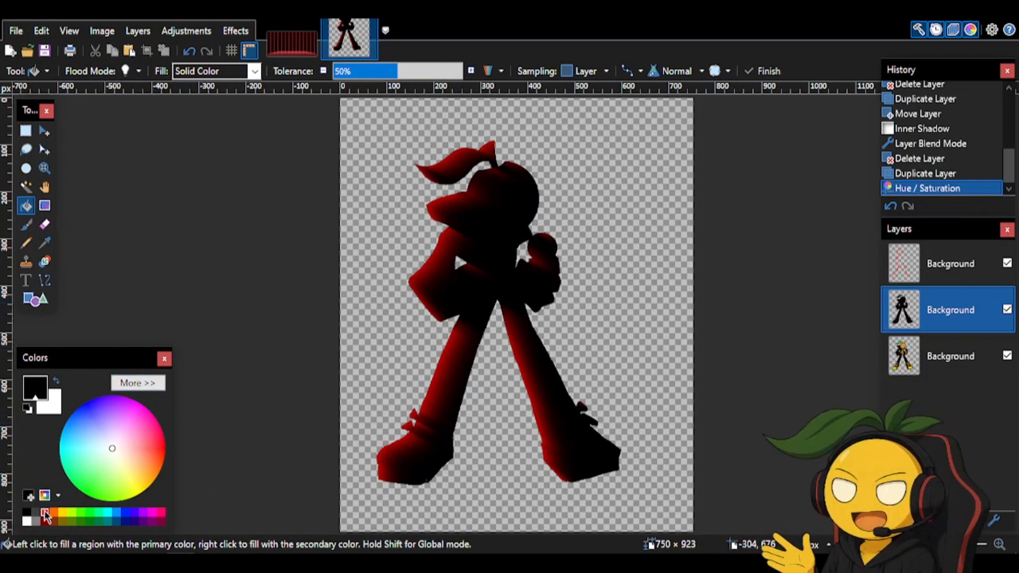
pyautogui.moveTo(130, 455); pyautogui.dragTo(231, 455)
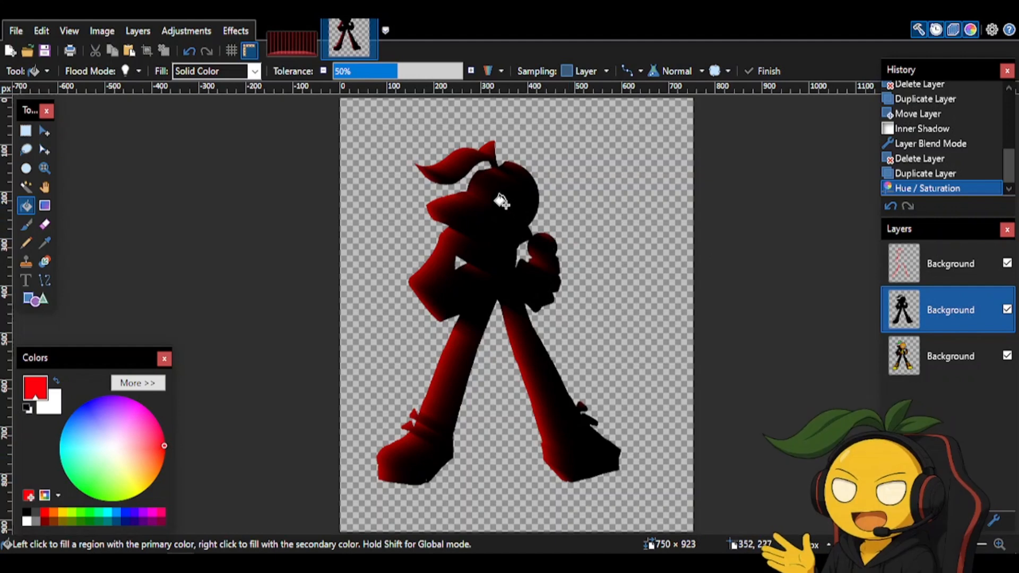
pyautogui.click(1007, 264)
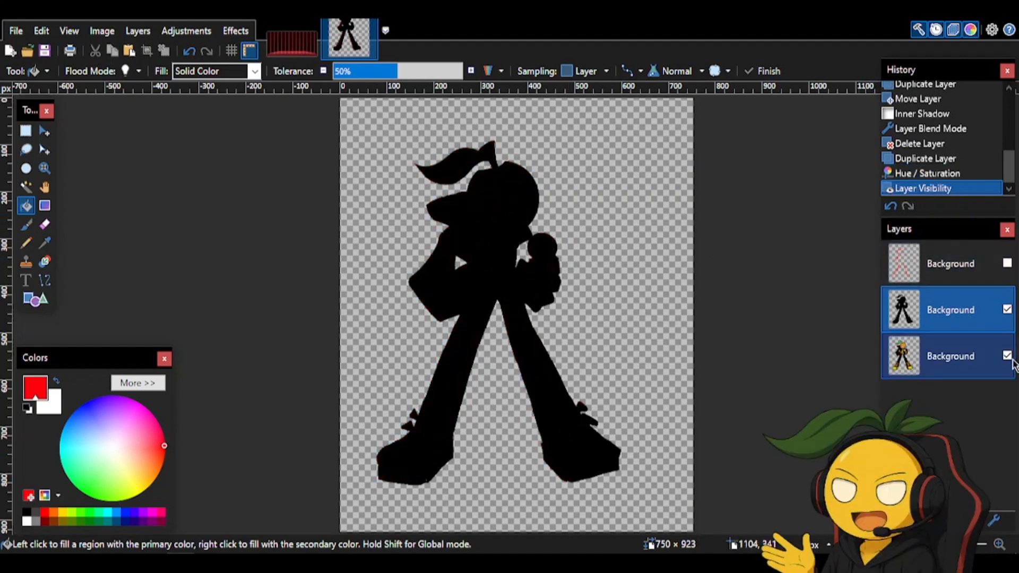
pyautogui.click(1012, 361)
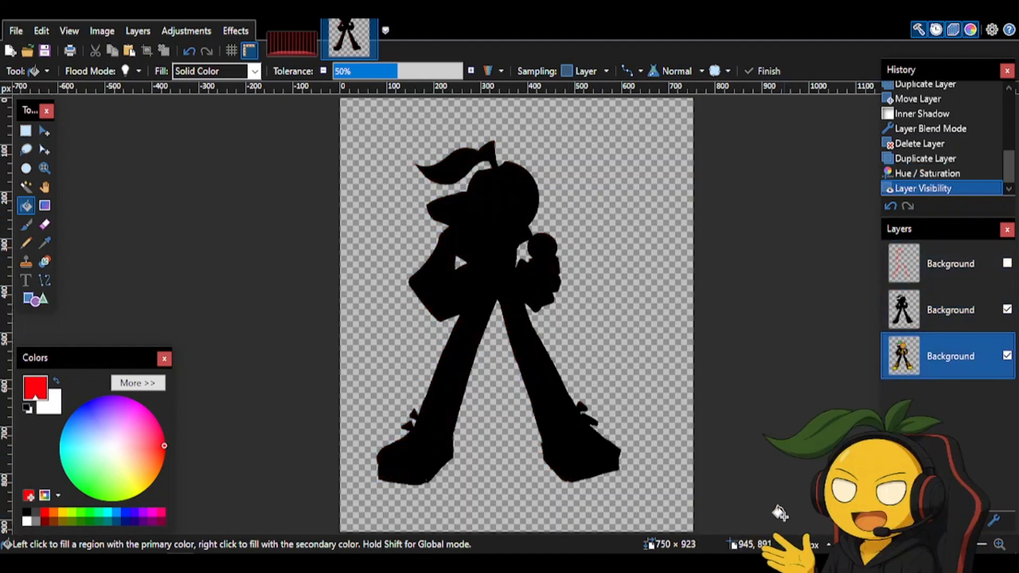
pyautogui.click(944, 309)
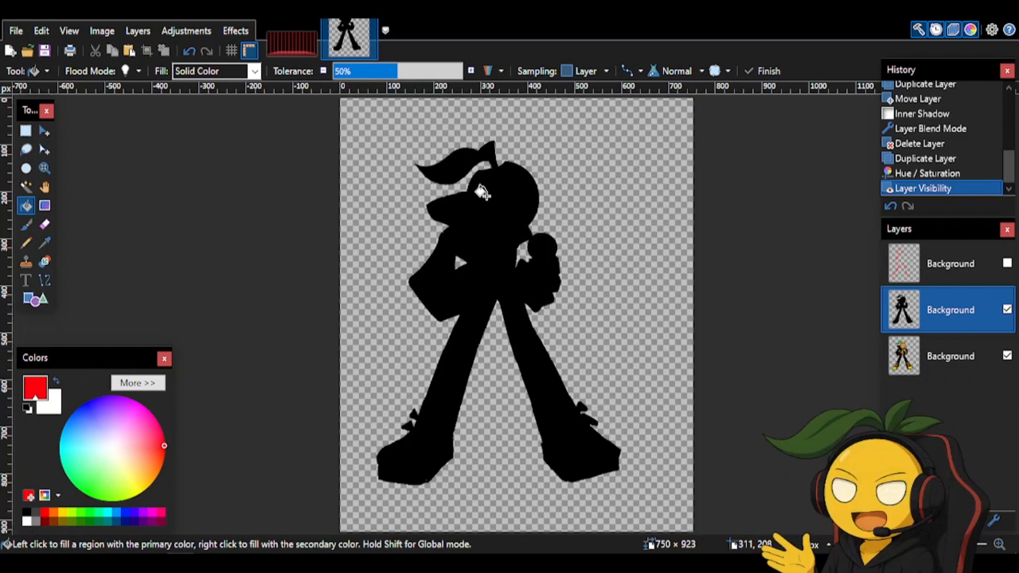
pyautogui.click(500, 208)
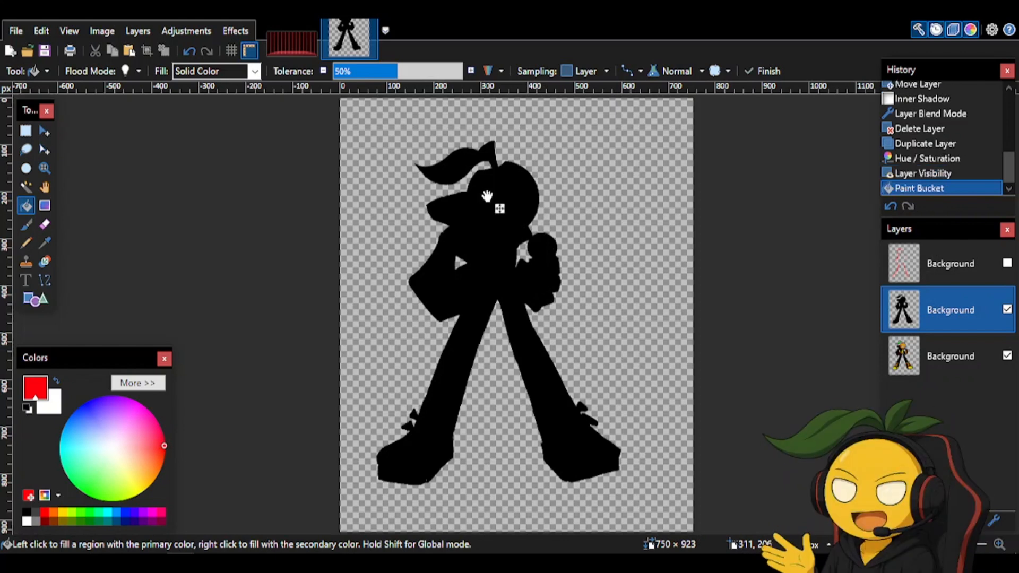
pyautogui.click(21, 133)
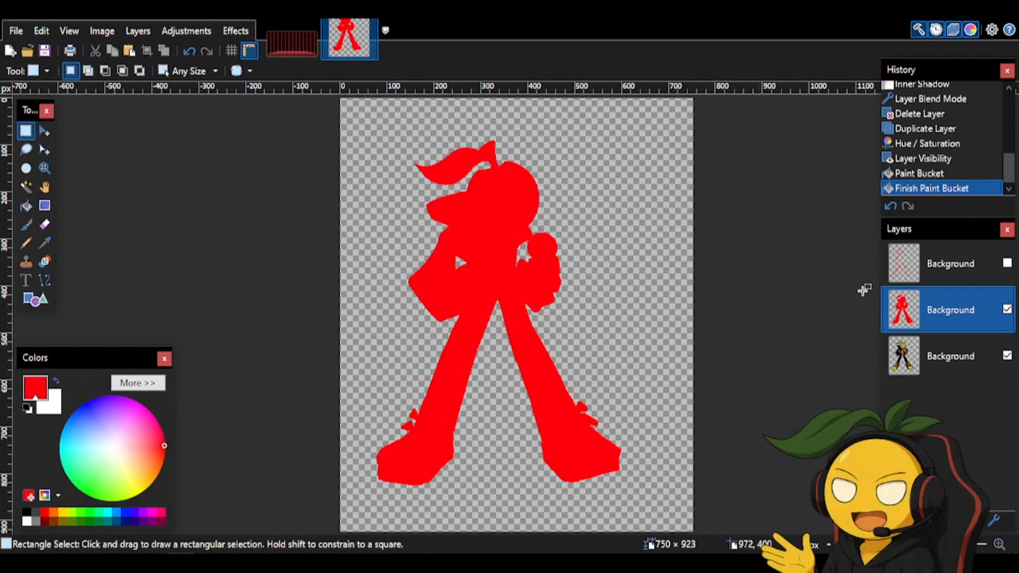
# Lower the opacity of the pure red silhouette layer to 120
pyautogui.doubleClick(932, 312)
pyautogui.moveTo(502, 194); pyautogui.dragTo(753, 187)
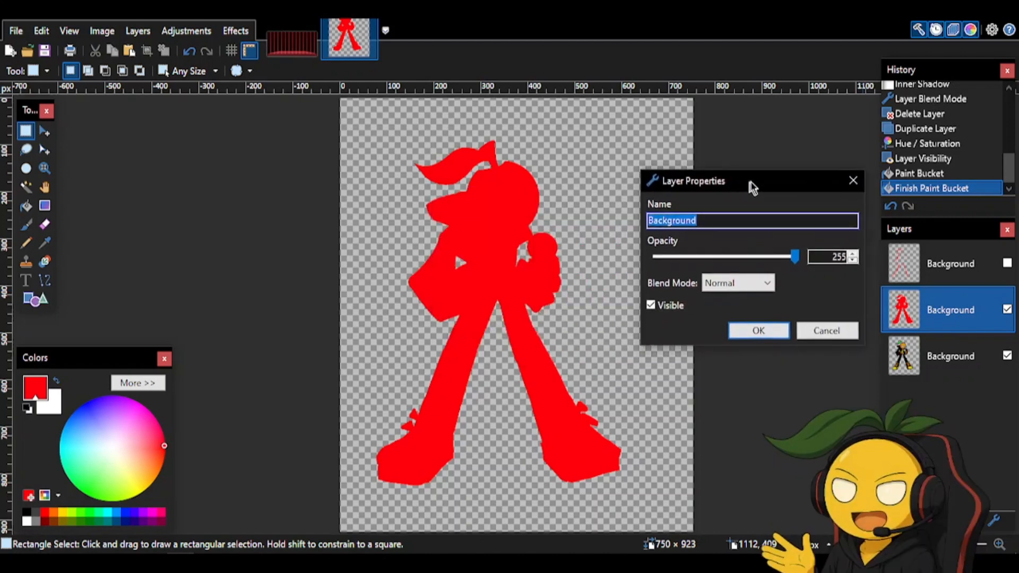
pyautogui.click(784, 257)
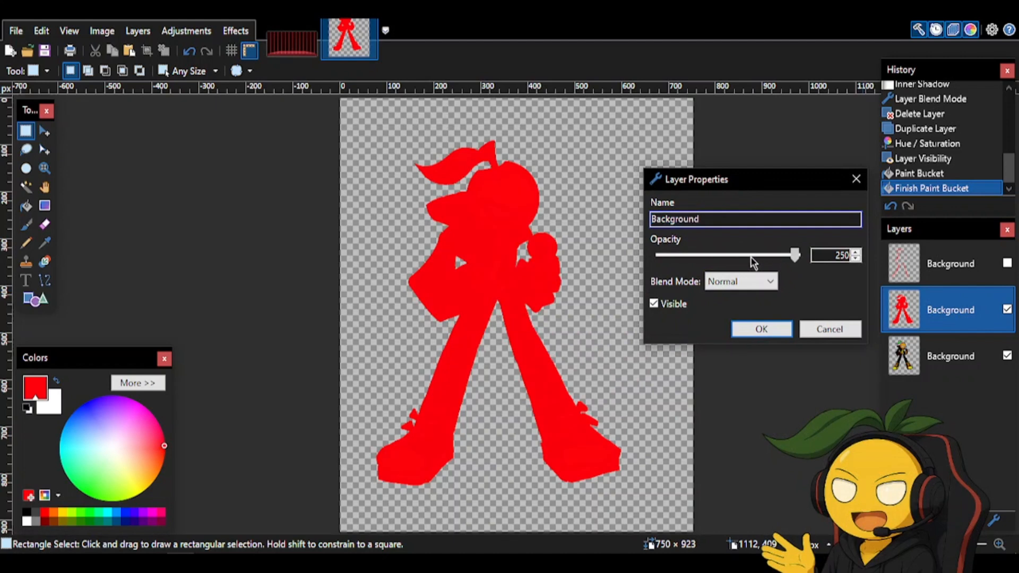
pyautogui.moveTo(751, 257); pyautogui.dragTo(809, 259)
pyautogui.click(741, 287)
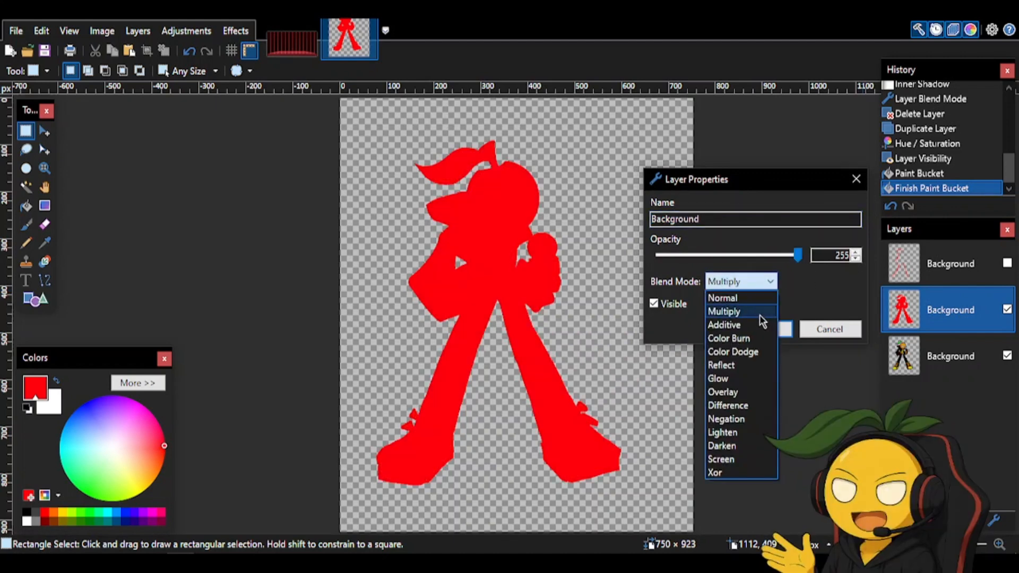
pyautogui.click(771, 272)
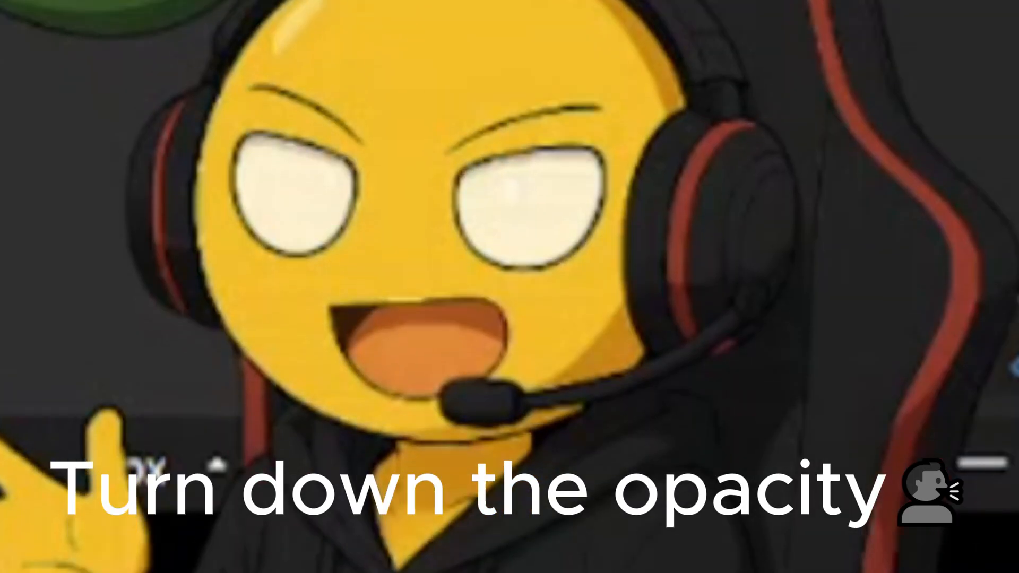
pyautogui.moveTo(798, 256); pyautogui.dragTo(737, 256)
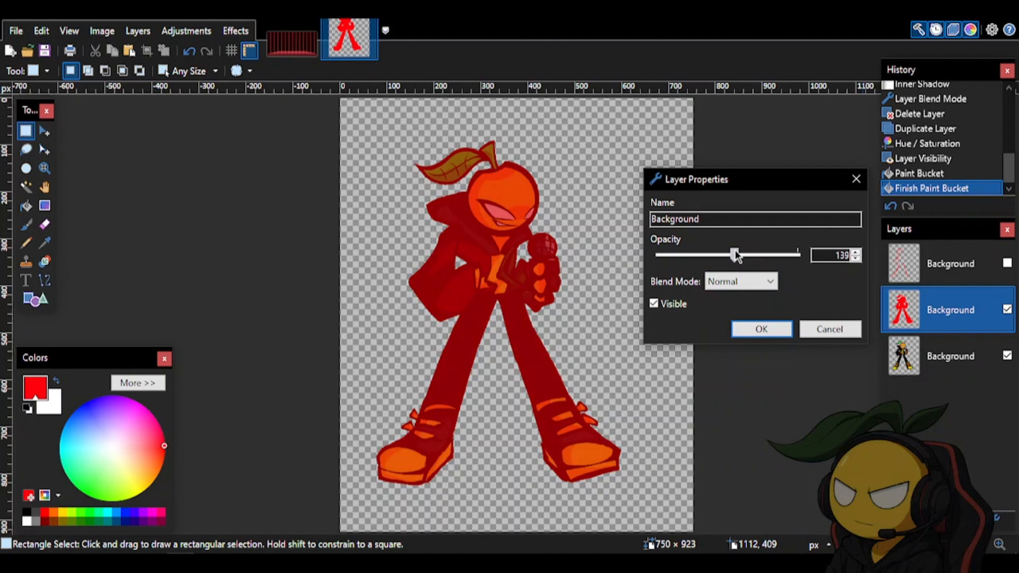
pyautogui.doubleClick(855, 259)
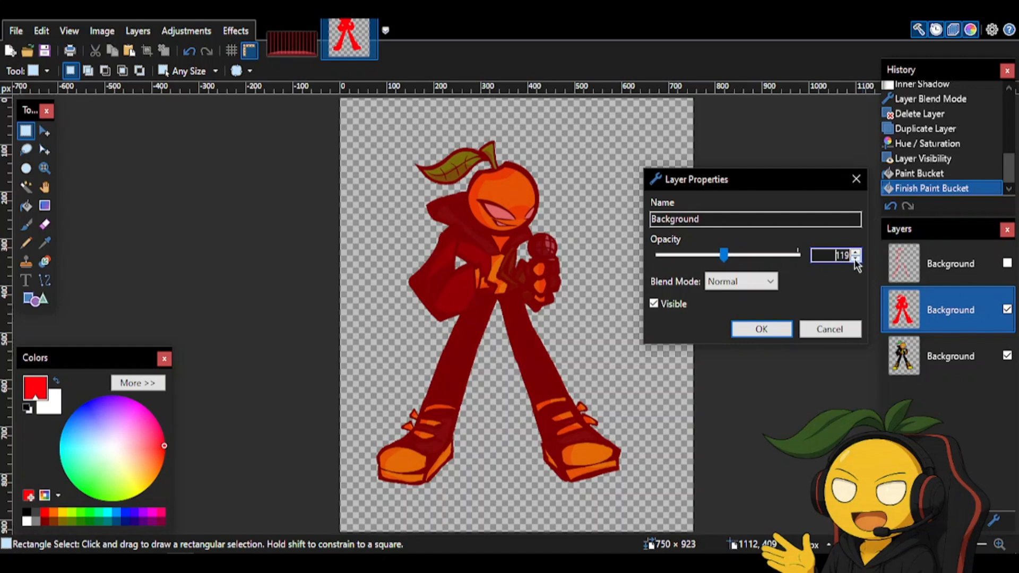
# Set the red silhouette layer's blend mode to Multiply and make the red lighting layer visible again
pyautogui.click(740, 285)
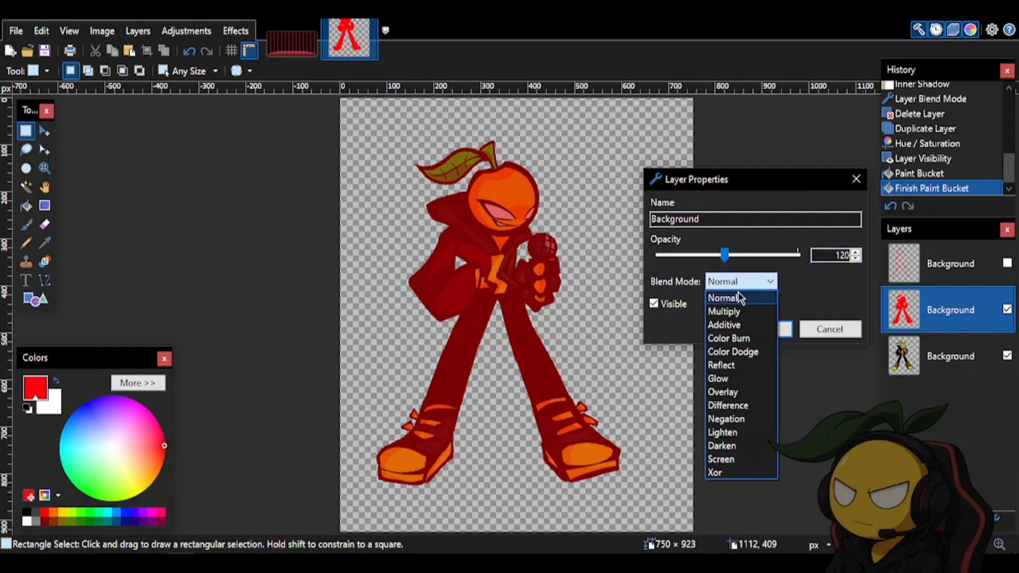
pyautogui.click(738, 312)
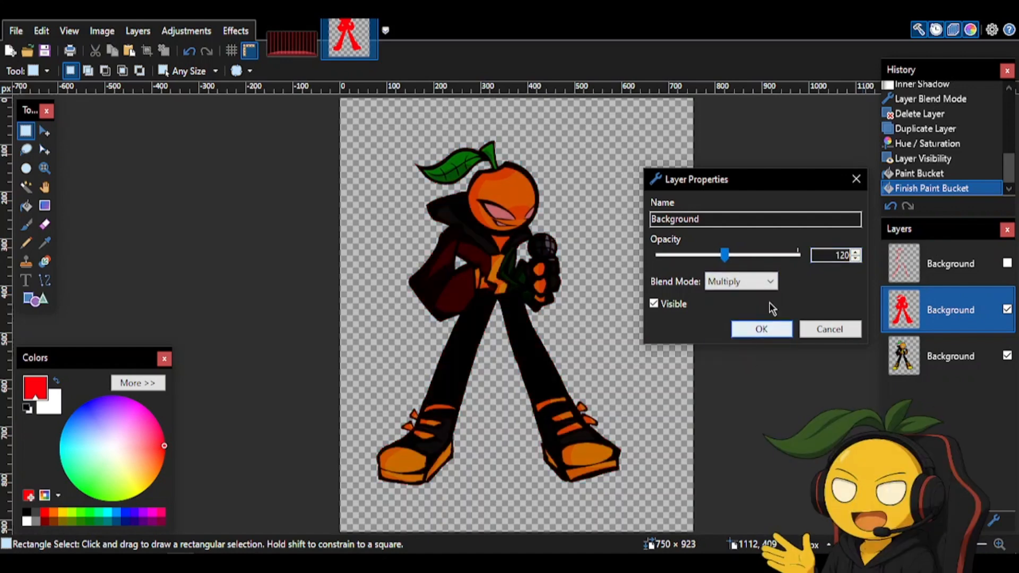
pyautogui.click(771, 328)
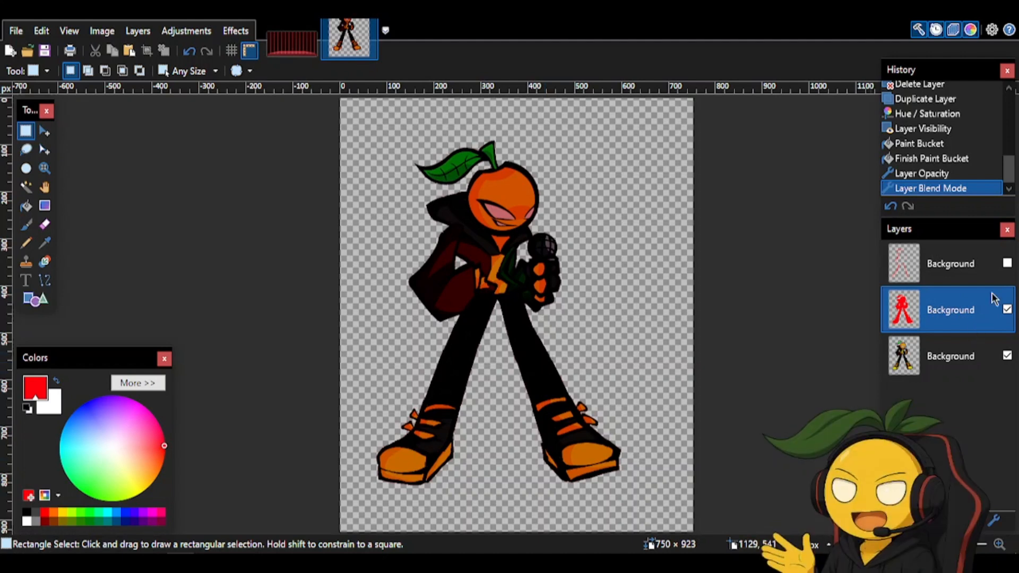
pyautogui.click(1006, 264)
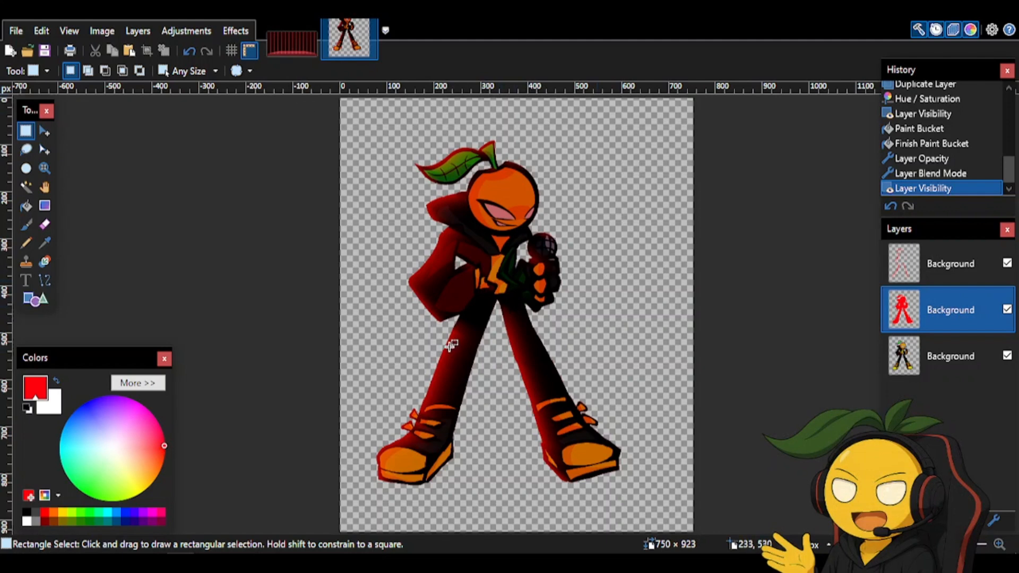
# Select both of the character's eyes on the base character layer using the Magic Wand at 50% tolerance
pyautogui.keyDown('ctrl'); pyautogui.click(956, 383); pyautogui.keyUp('ctrl')
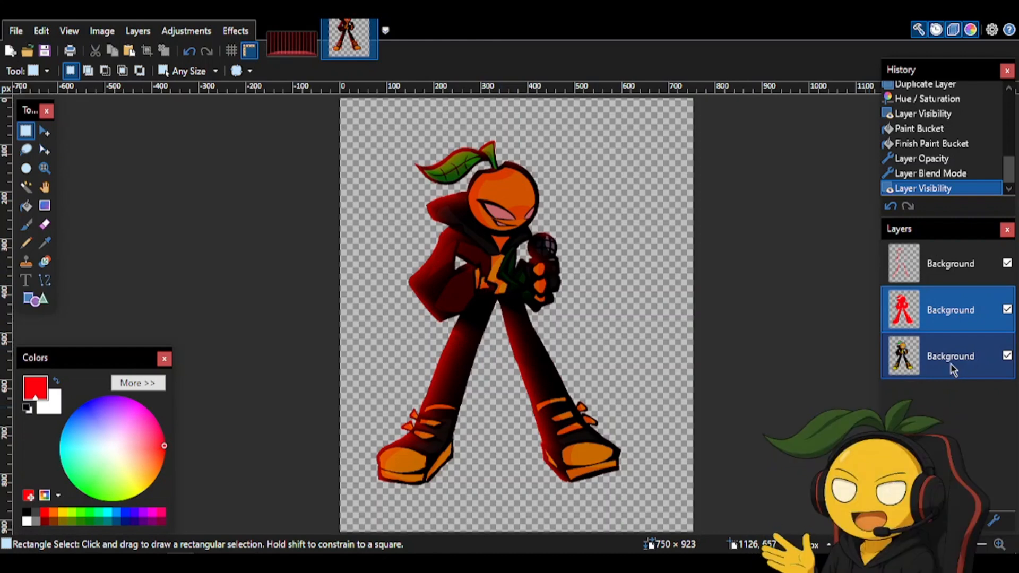
pyautogui.click(950, 362)
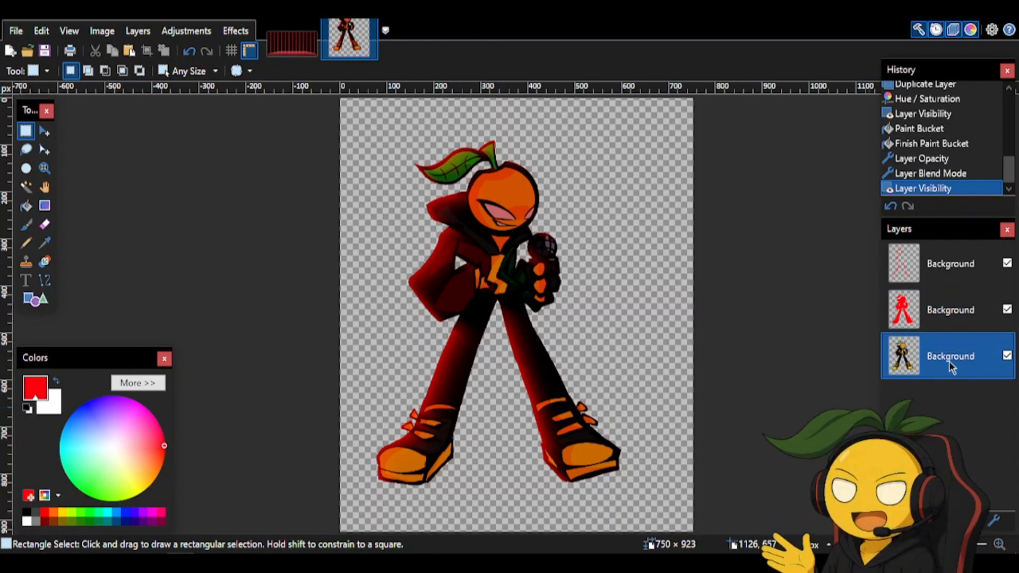
pyautogui.click(25, 187)
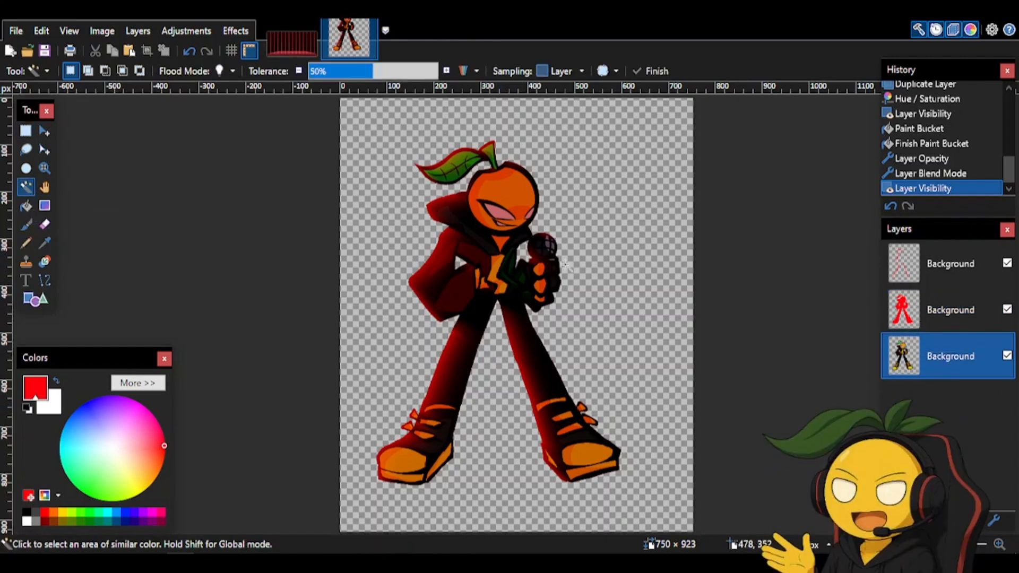
pyautogui.scroll(5, 514, 220)
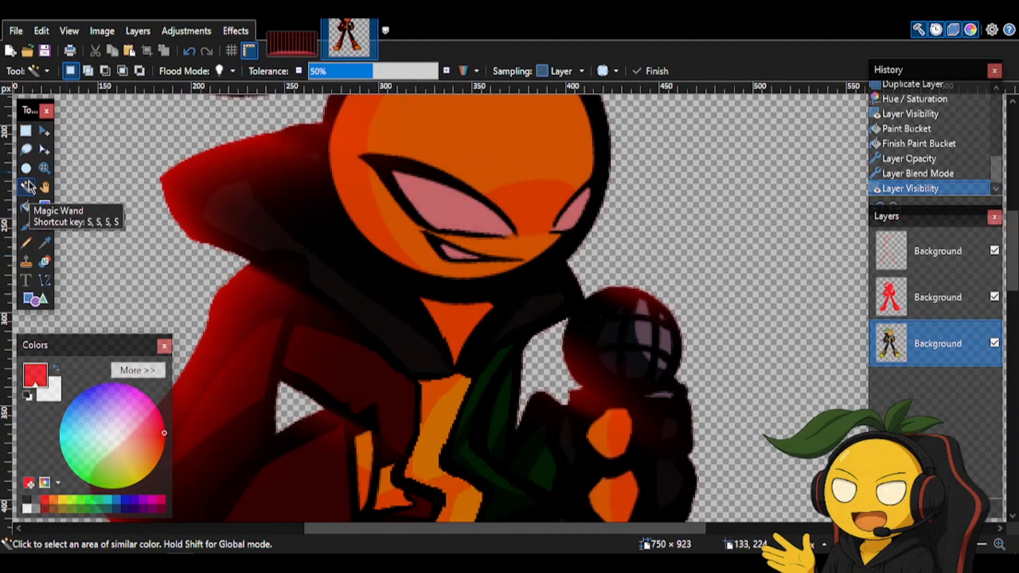
pyautogui.scroll(-3, 537, 285)
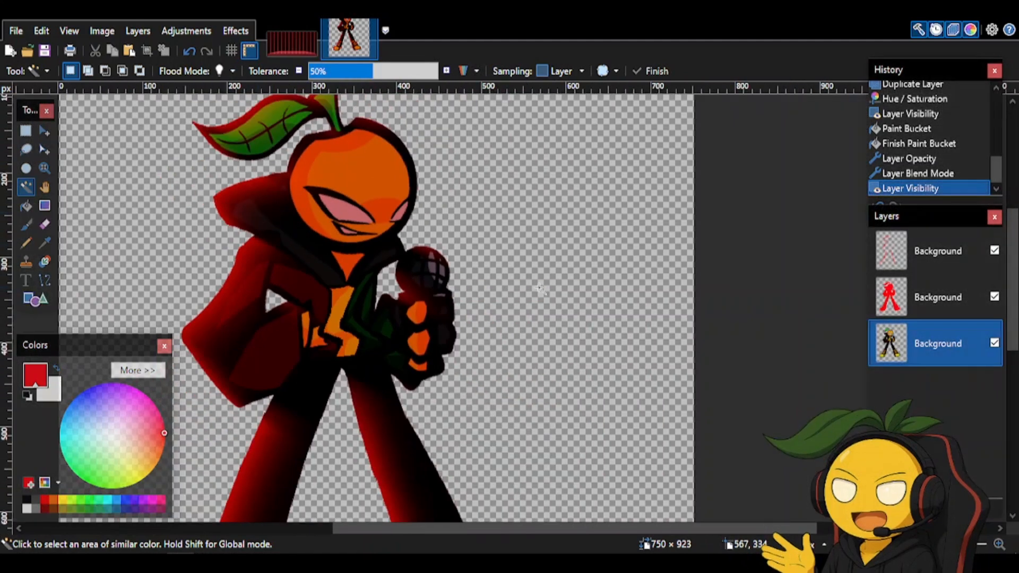
pyautogui.scroll(3, 381, 243)
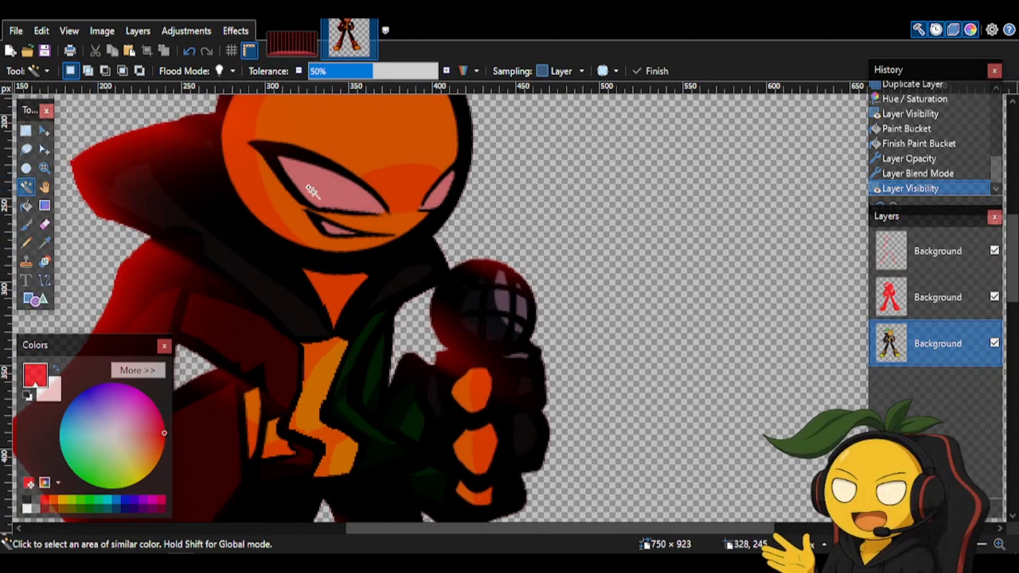
pyautogui.click(325, 204)
pyautogui.keyDown('ctrl'); pyautogui.click(436, 187); pyautogui.keyUp('ctrl')
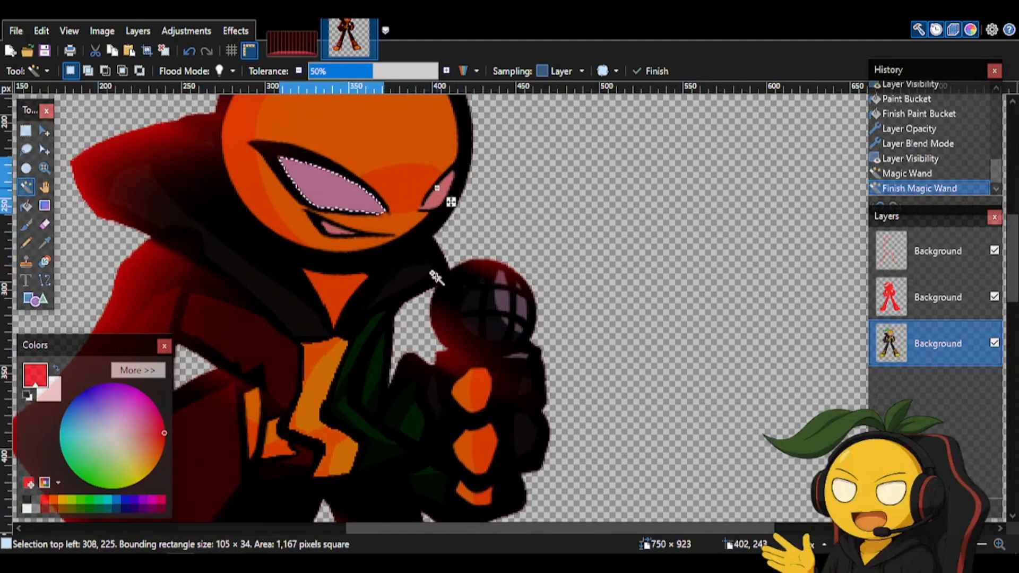
pyautogui.scroll(-4, 436, 191)
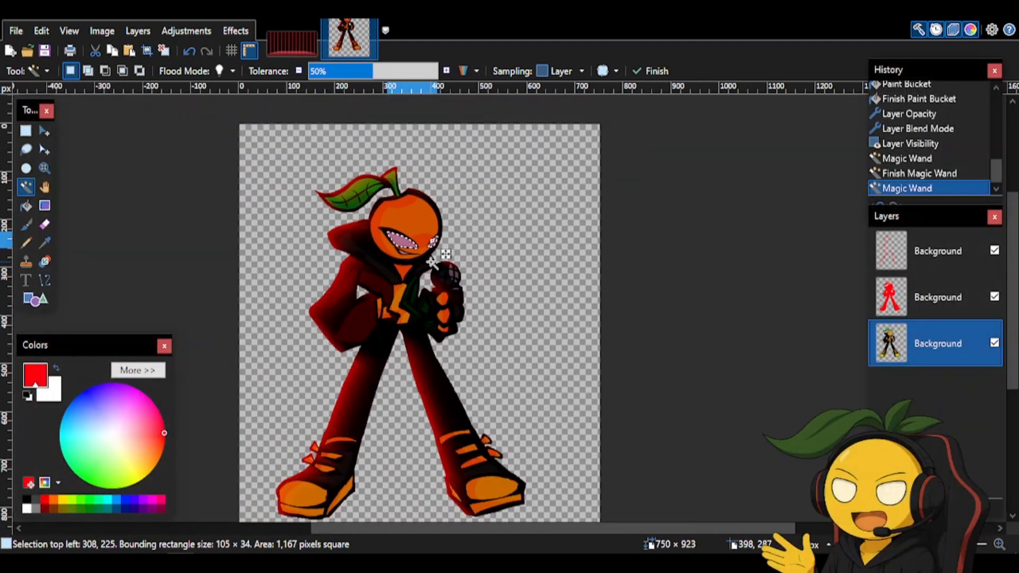
# Copy the selected eyes onto a new layer above the red lighting layer and clear the selection
pyautogui.click(940, 253)
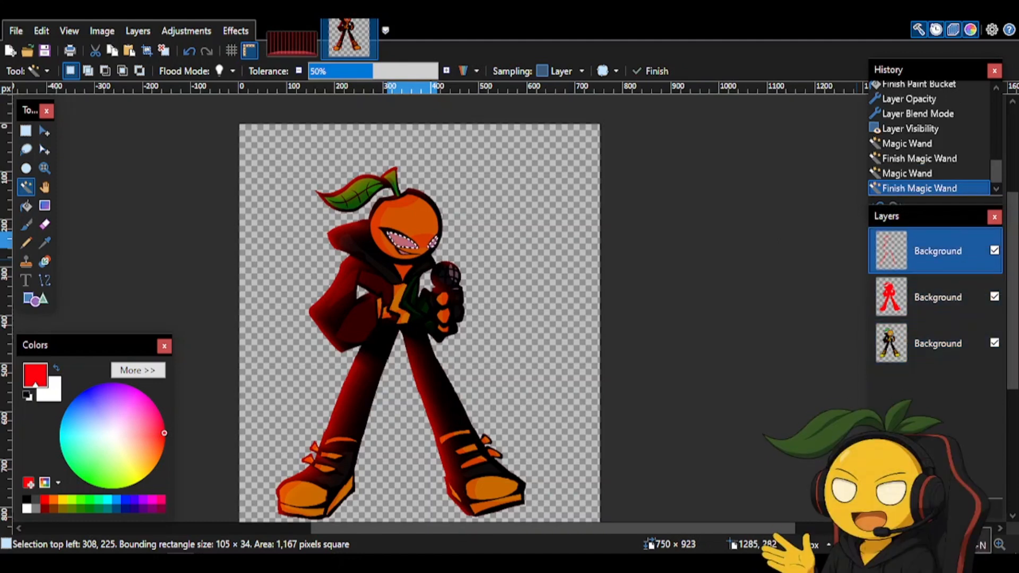
pyautogui.hotkey('ctrl', 'shift', 'n')
pyautogui.hotkey('ctrl', 'v')
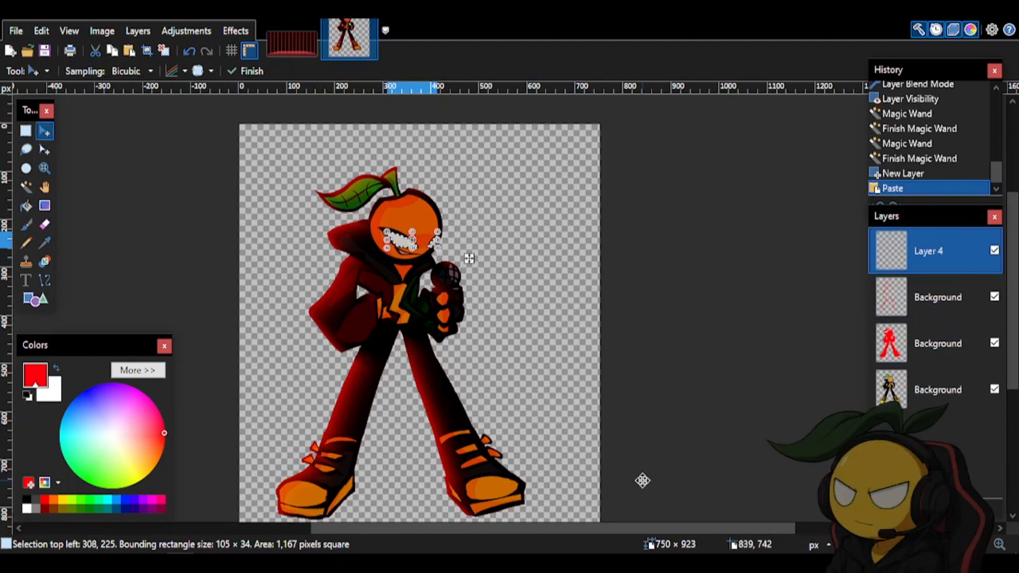
pyautogui.hotkey('ctrl', 'd')
pyautogui.hotkey('ctrl', 'b')
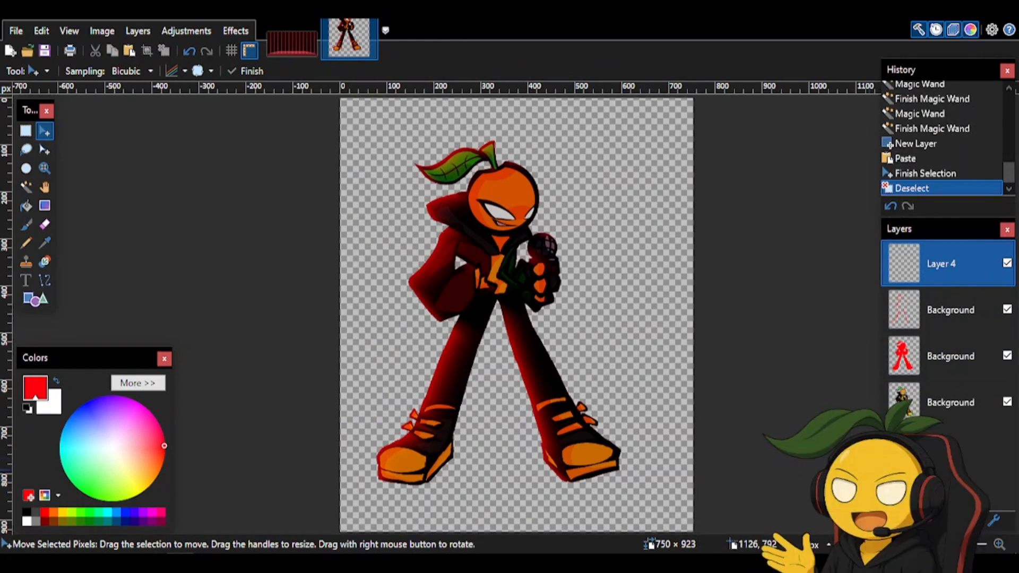
# Duplicate the eyes layer and apply a Gaussian Blur with an increased radius to the copy for a glow
pyautogui.hotkey('ctrl', 'shift', 'd')
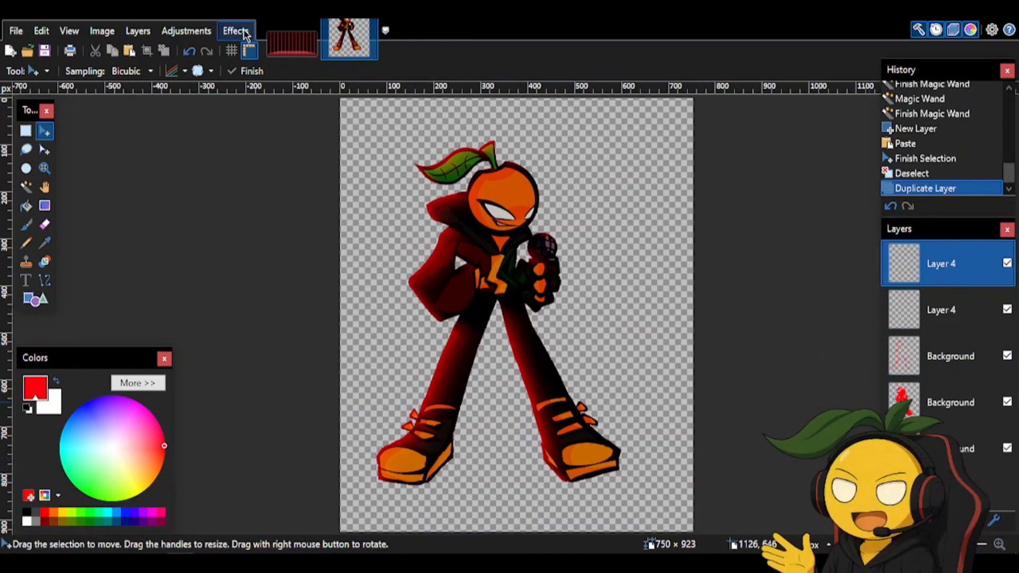
pyautogui.click(244, 33)
pyautogui.moveTo(267, 116)
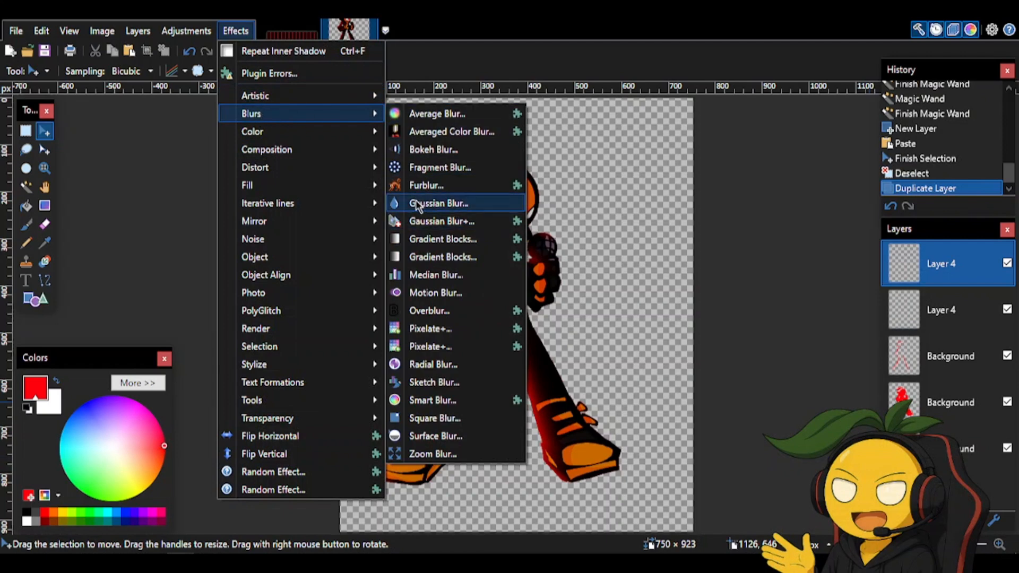
pyautogui.click(432, 206)
pyautogui.moveTo(477, 202); pyautogui.dragTo(704, 202)
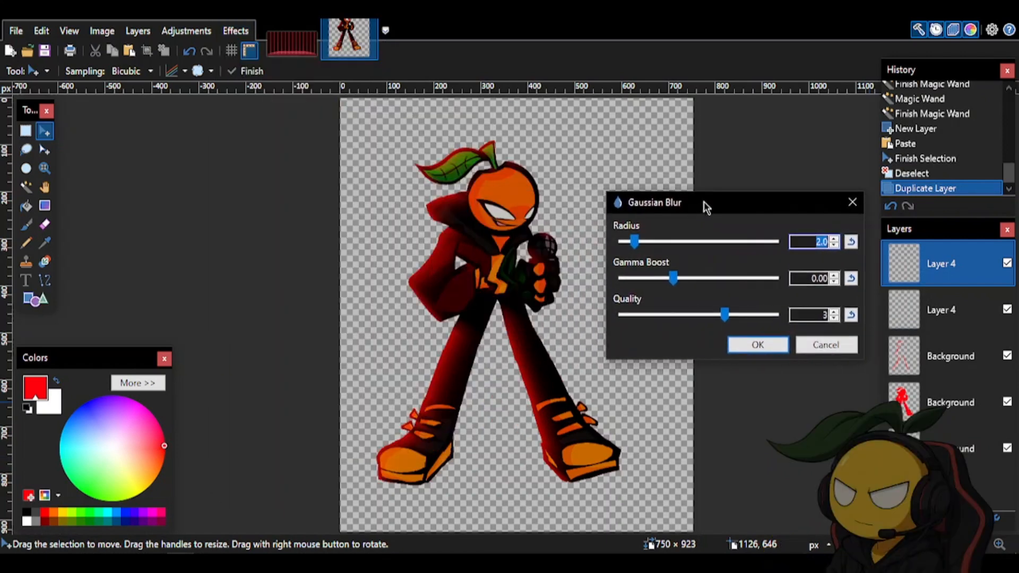
pyautogui.moveTo(637, 242); pyautogui.dragTo(660, 249)
pyautogui.click(757, 344)
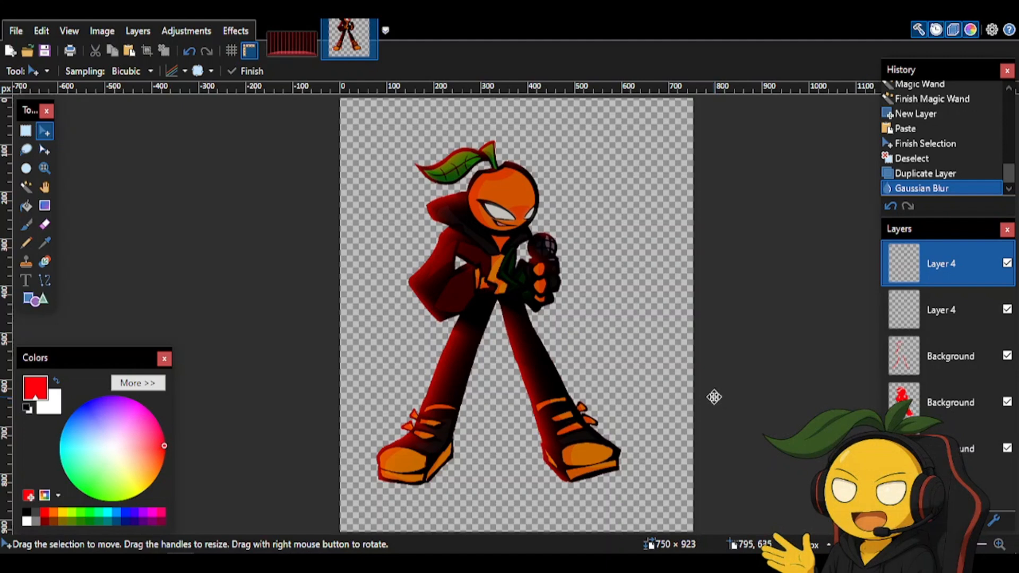
pyautogui.hotkey('ctrl', 'shift', 'd')
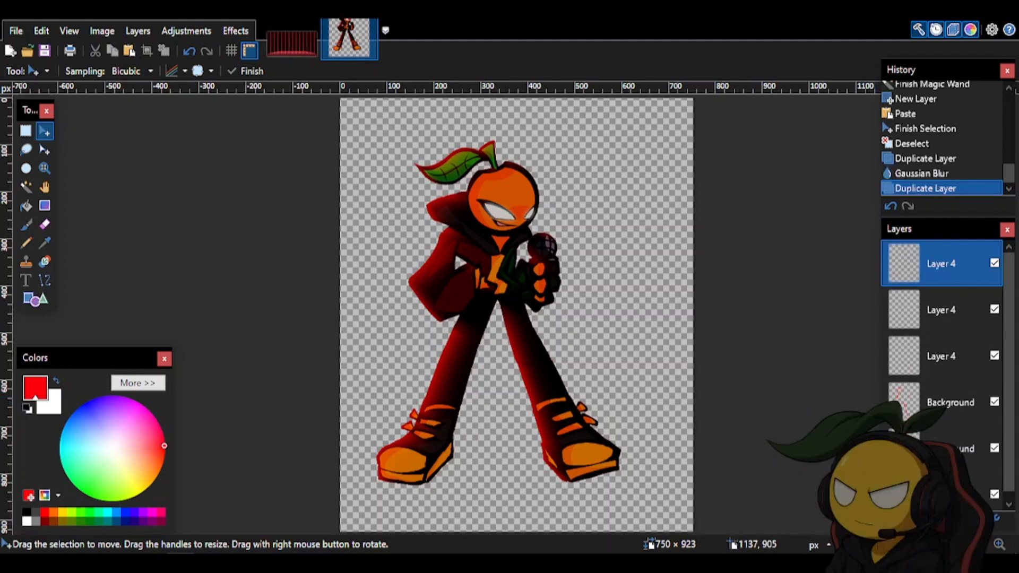
pyautogui.hotkey('ctrl', 'shift', 'Delete')
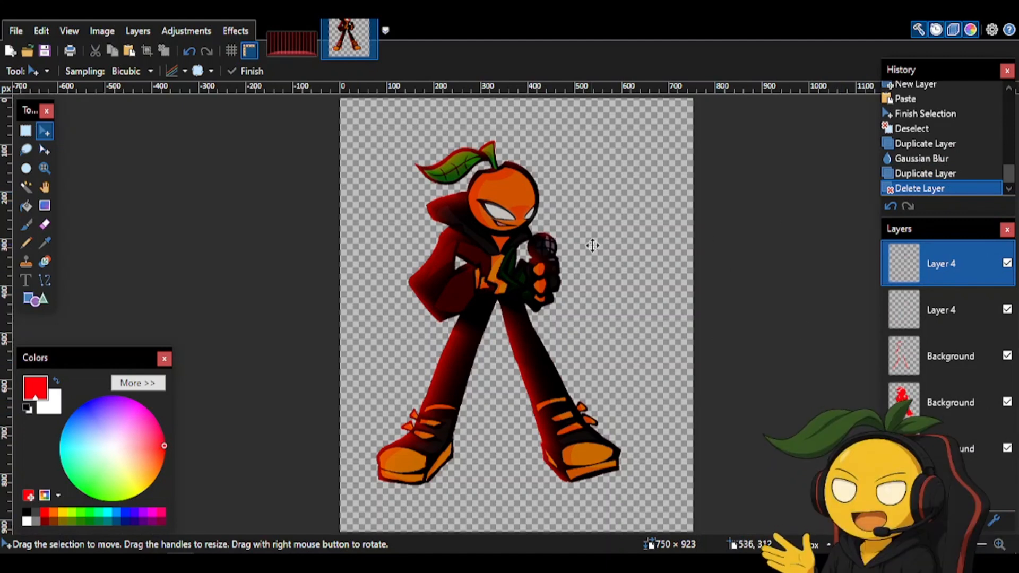
# Flatten the character image into a single layer and copy the whole canvas
pyautogui.hotkey('ctrl', 'shift', 'f')
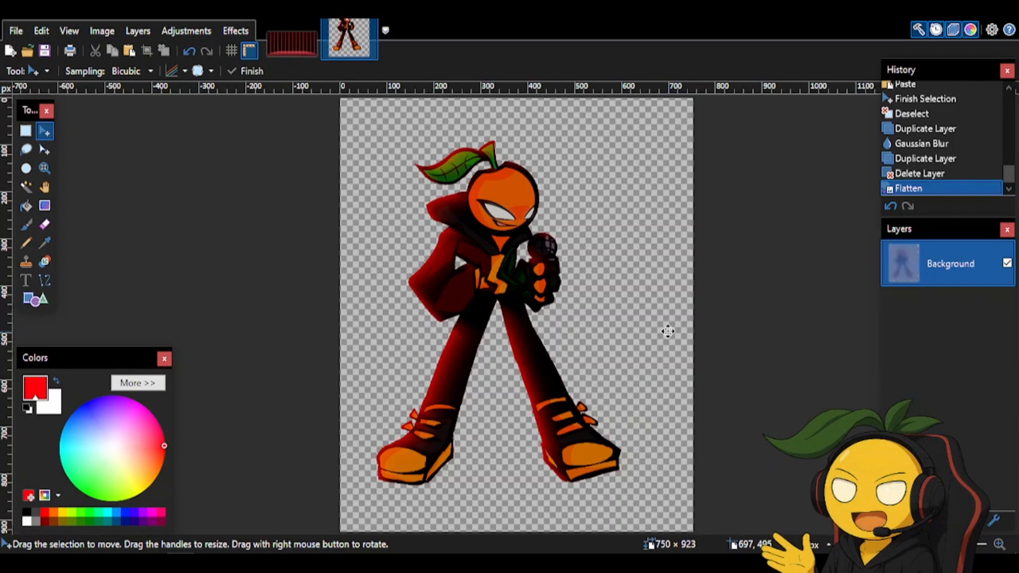
pyautogui.hotkey('ctrl', 'a')
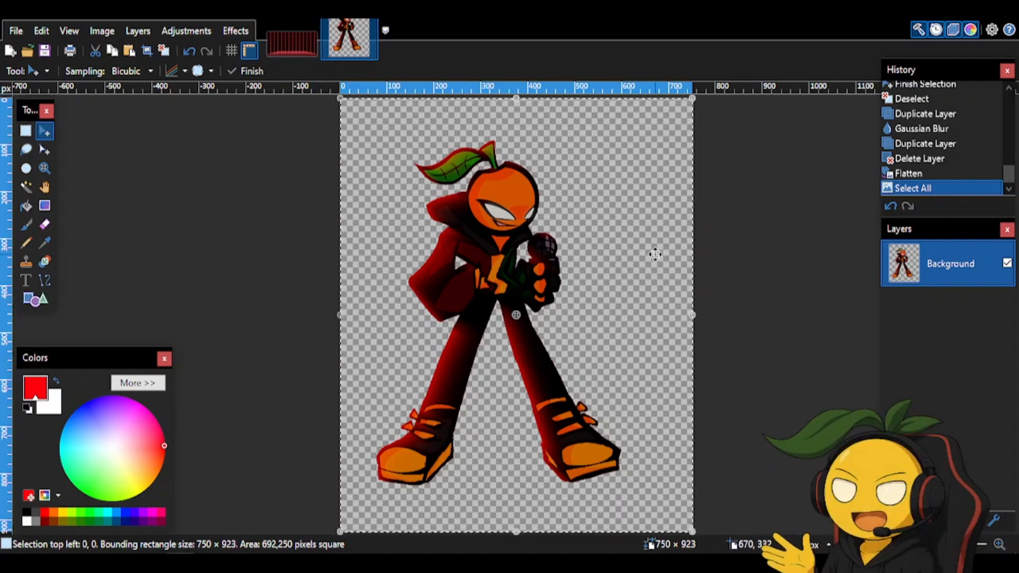
pyautogui.hotkey('ctrl', 'a')
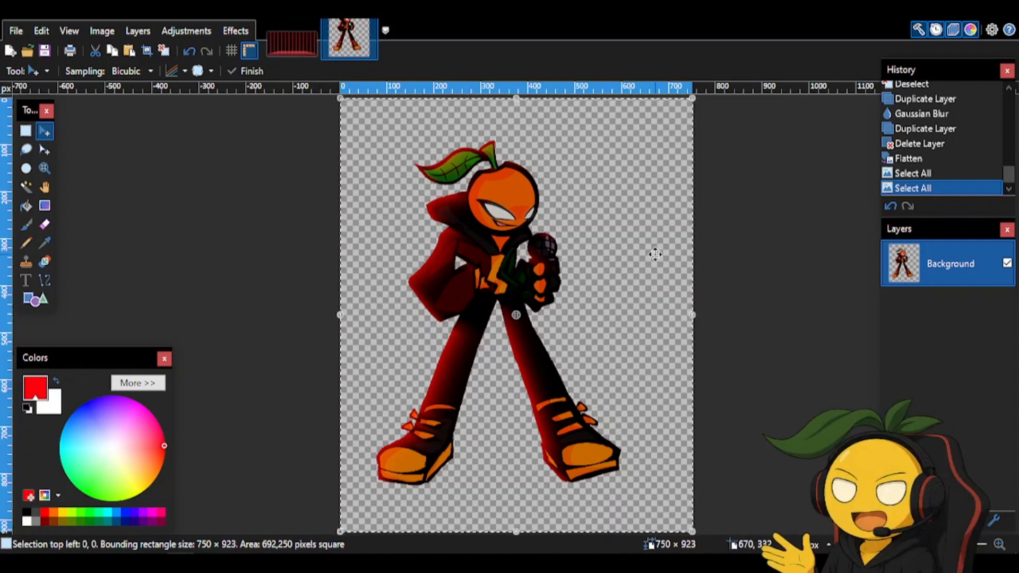
# Paste the flattened character onto a new layer in the red stage image
pyautogui.click(297, 44)
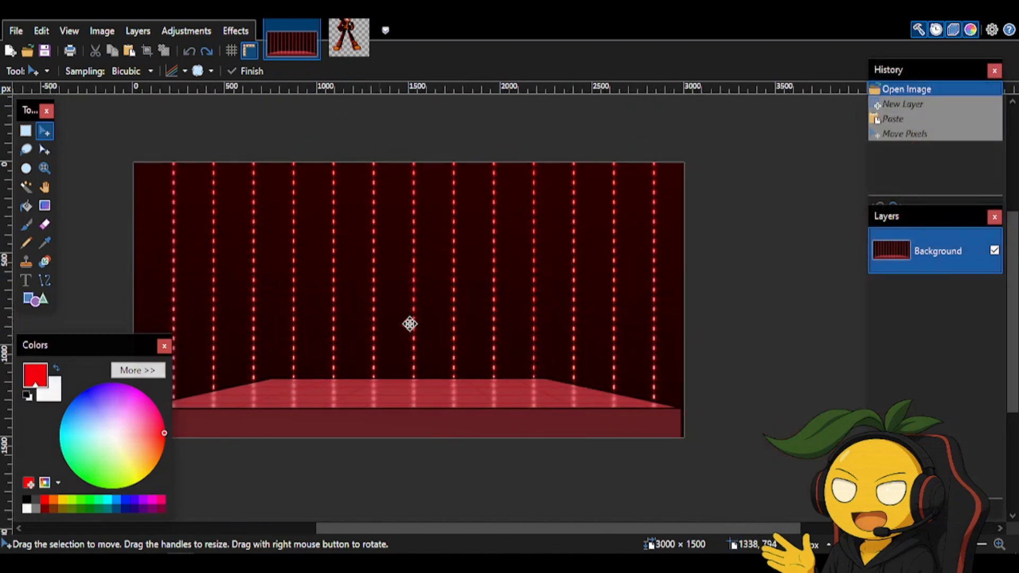
pyautogui.hotkey('ctrl', 'shift', 'n')
pyautogui.hotkey('ctrl', 'v')
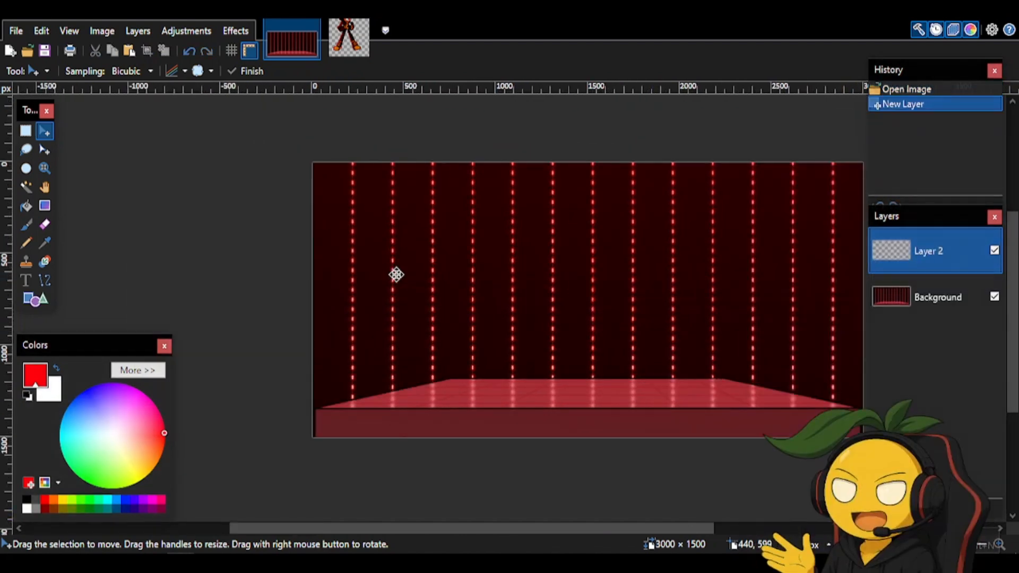
# Move the pasted character onto the stage floor, with its selection's top-left corner at about 647, 458
pyautogui.scroll(2, 430, 286)
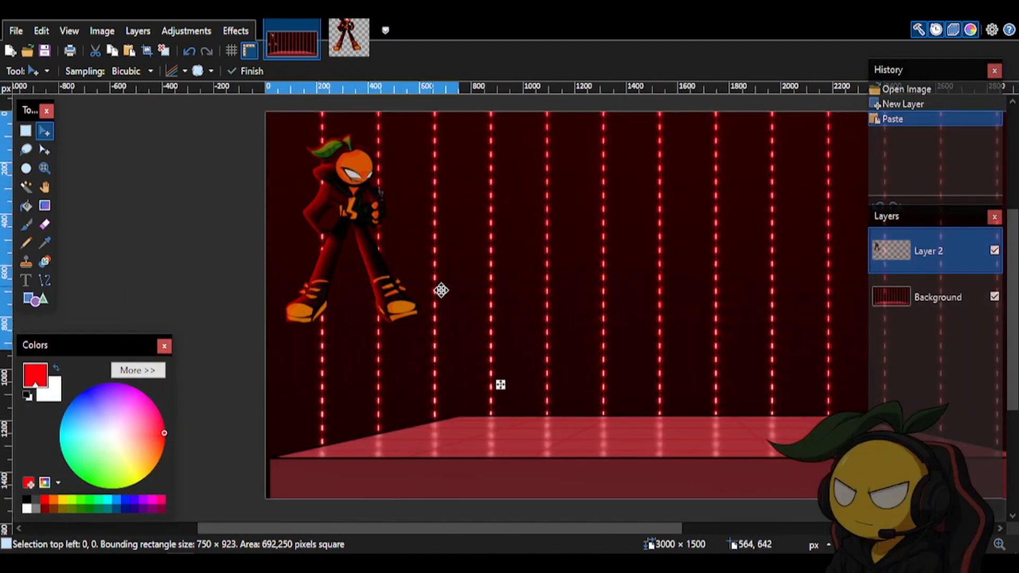
pyautogui.moveTo(439, 289)
pyautogui.mouseDown()
pyautogui.moveTo(577, 368)
pyautogui.moveTo(579, 391)
pyautogui.mouseUp()
pyautogui.scroll(3, 580, 391)
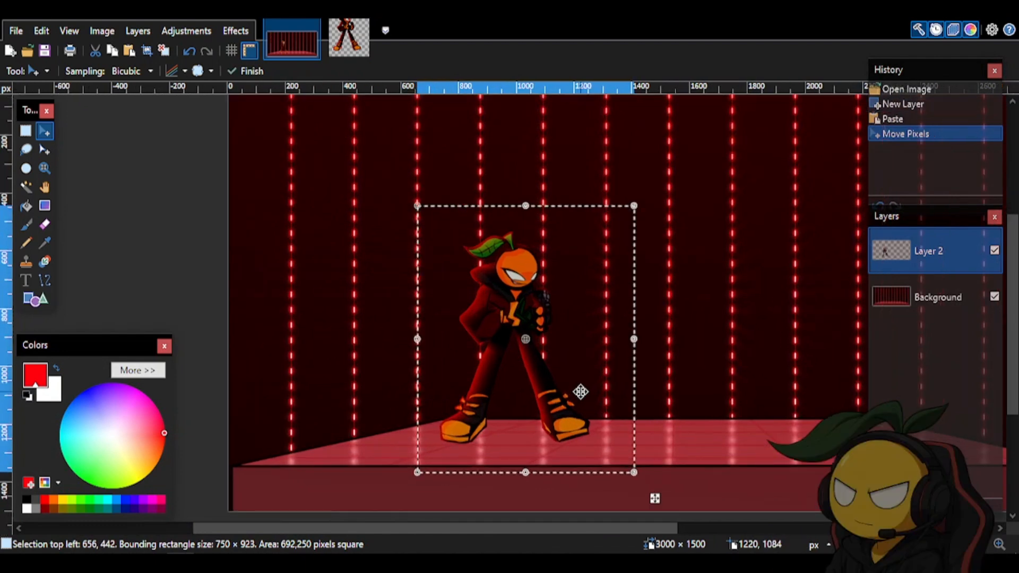
pyautogui.scroll(-1, 441, 366)
pyautogui.moveTo(438, 372); pyautogui.dragTo(436, 376)
pyautogui.scroll(-4, 435, 376)
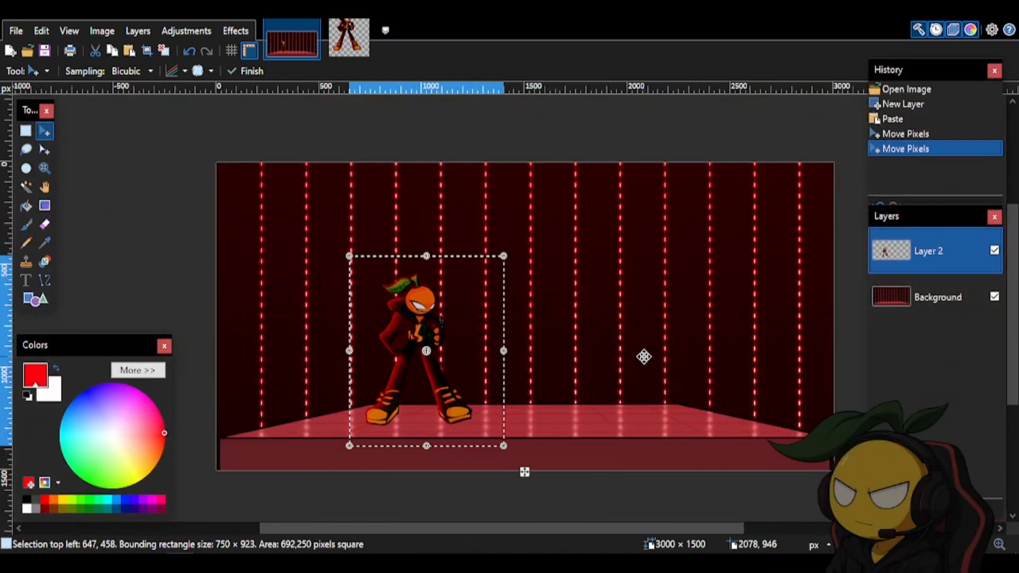
# Deselect the character placed on the stage and check how it blends with the red lighting
pyautogui.hotkey('ctrl', 'd')
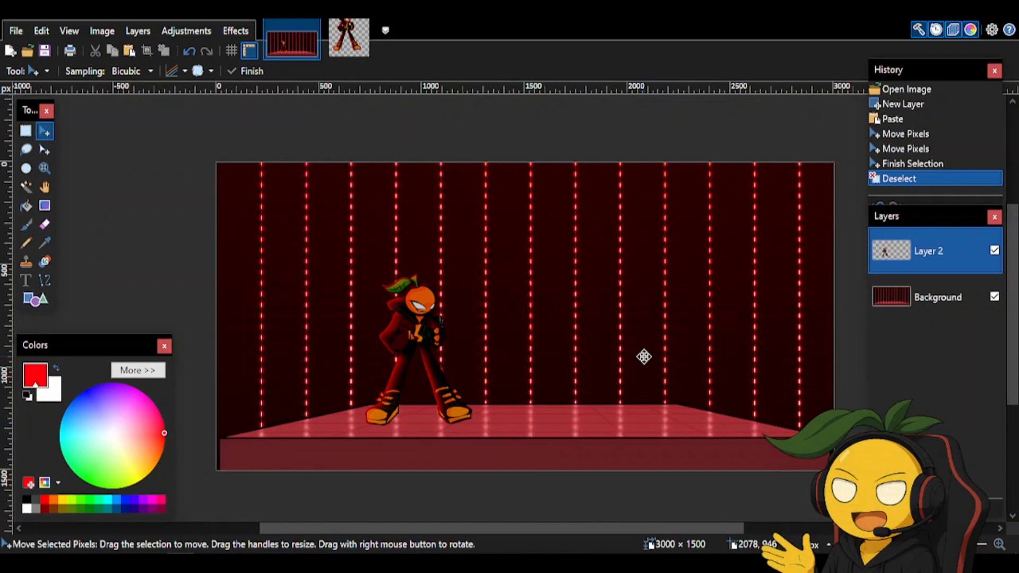
pyautogui.scroll(2, 566, 355)
pyautogui.scroll(-3, 566, 357)
pyautogui.scroll(2, 489, 297)
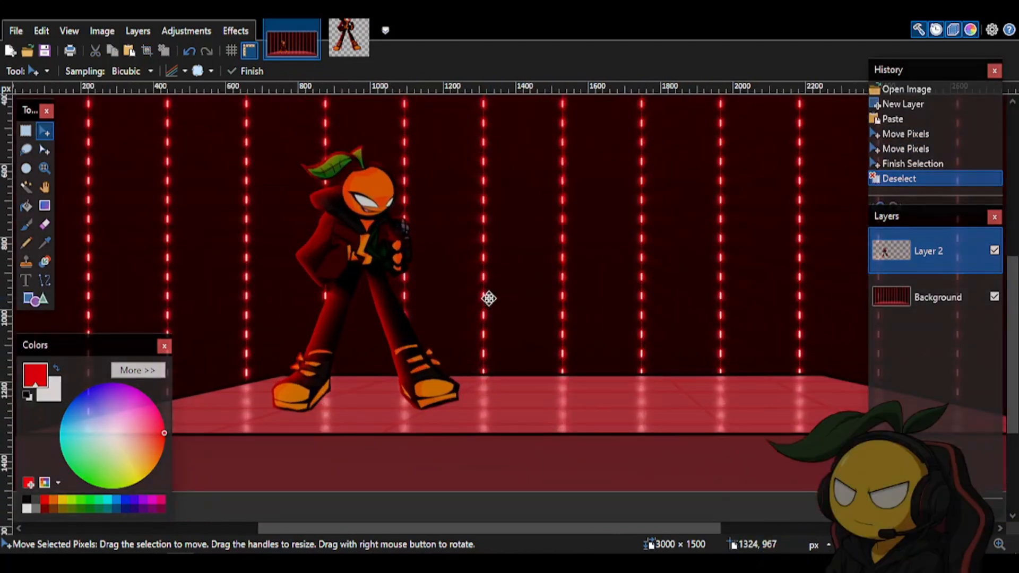
pyautogui.scroll(1, 489, 297)
# Try shifting the whole character layer to an offset of about 40, 22, and undo the move
pyautogui.hotkey('ctrl', 'a')
pyautogui.moveTo(568, 333); pyautogui.dragTo(570, 331)
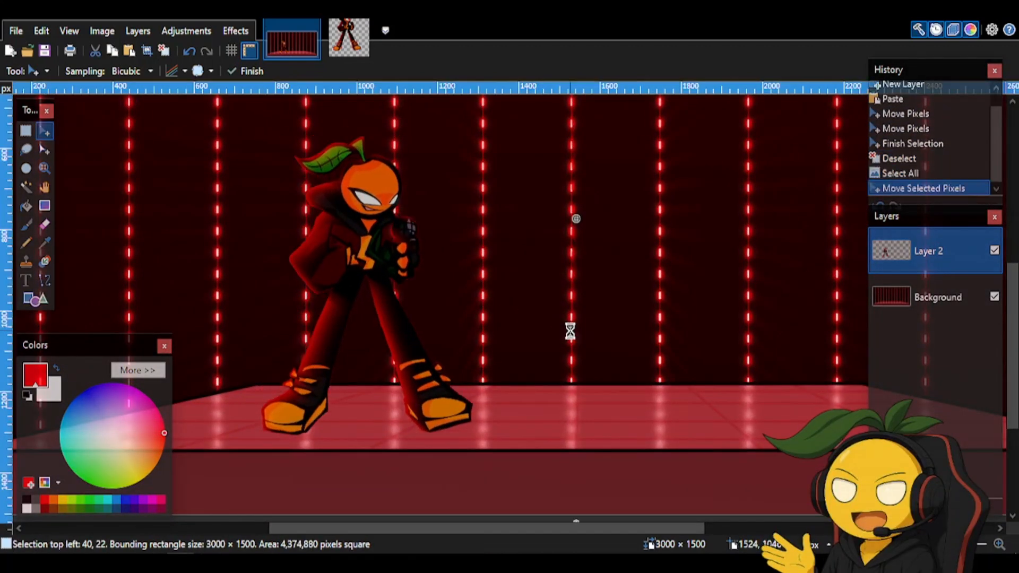
pyautogui.hotkey('ctrl', 'z')
pyautogui.hotkey('ctrl', 'd')
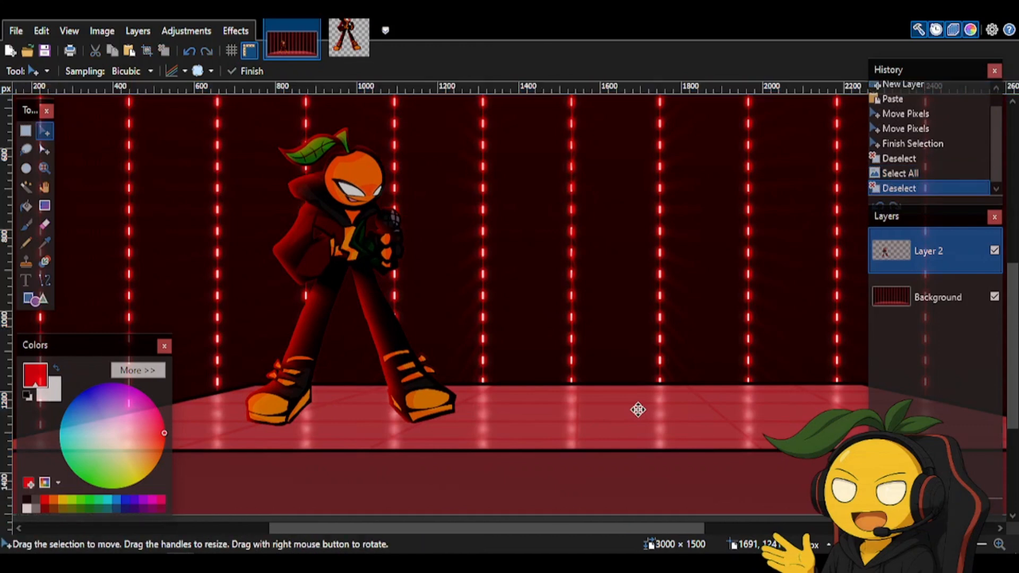
pyautogui.scroll(1, 589, 369)
pyautogui.scroll(-1, 589, 368)
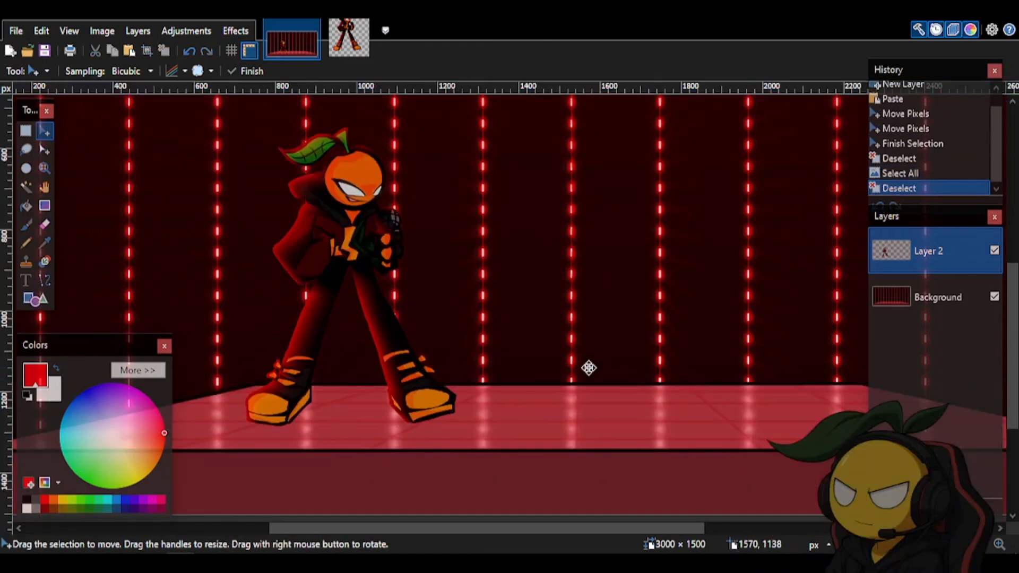
pyautogui.scroll(3, 589, 368)
pyautogui.scroll(-1, 589, 368)
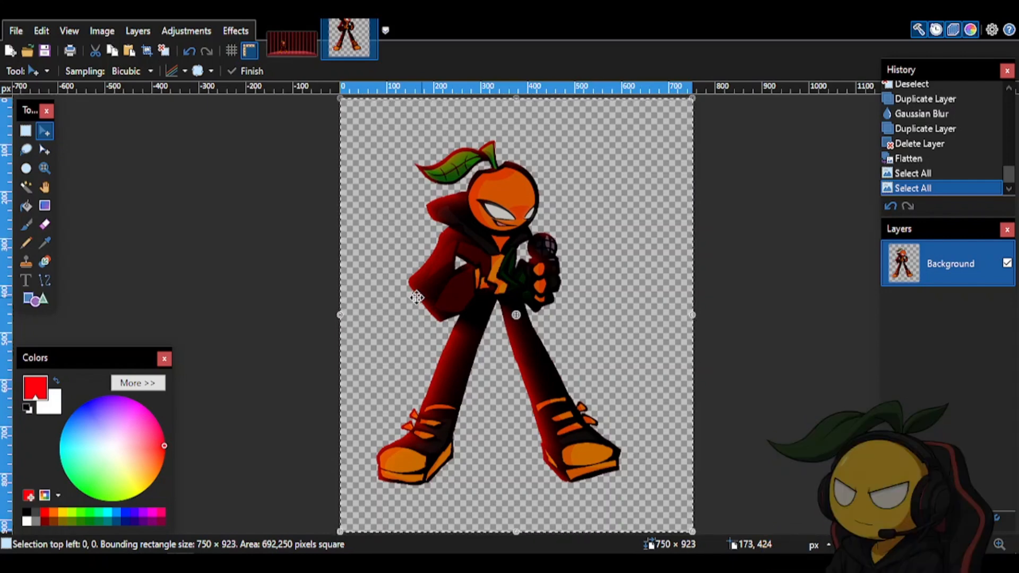
pyautogui.click(235, 31)
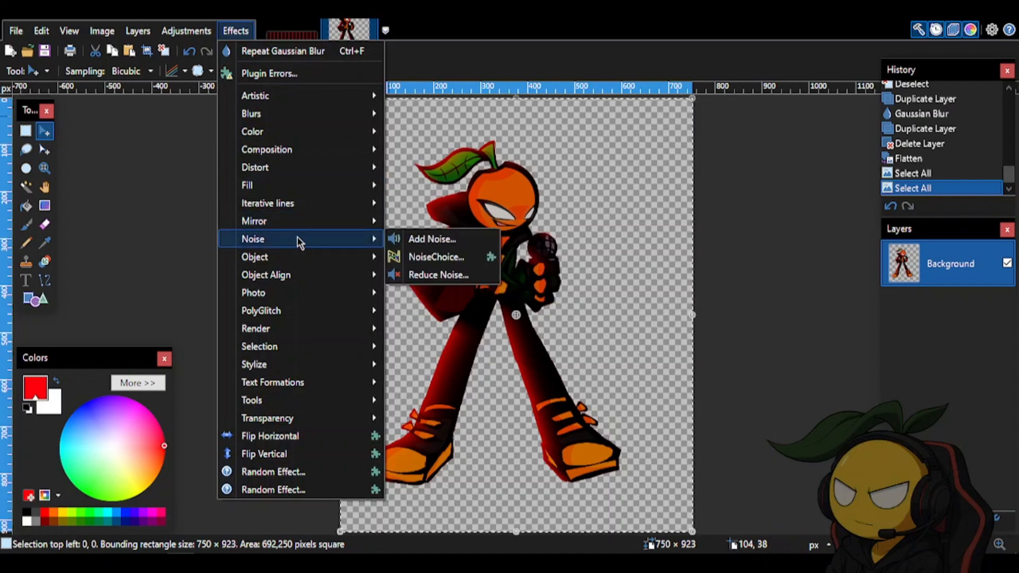
pyautogui.moveTo(302, 256)
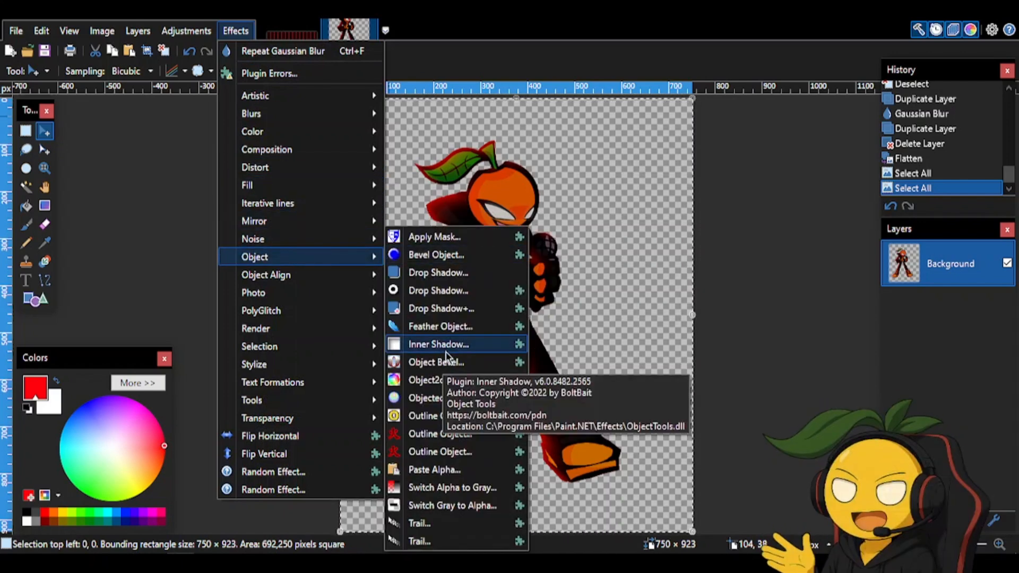
pyautogui.click(776, 262)
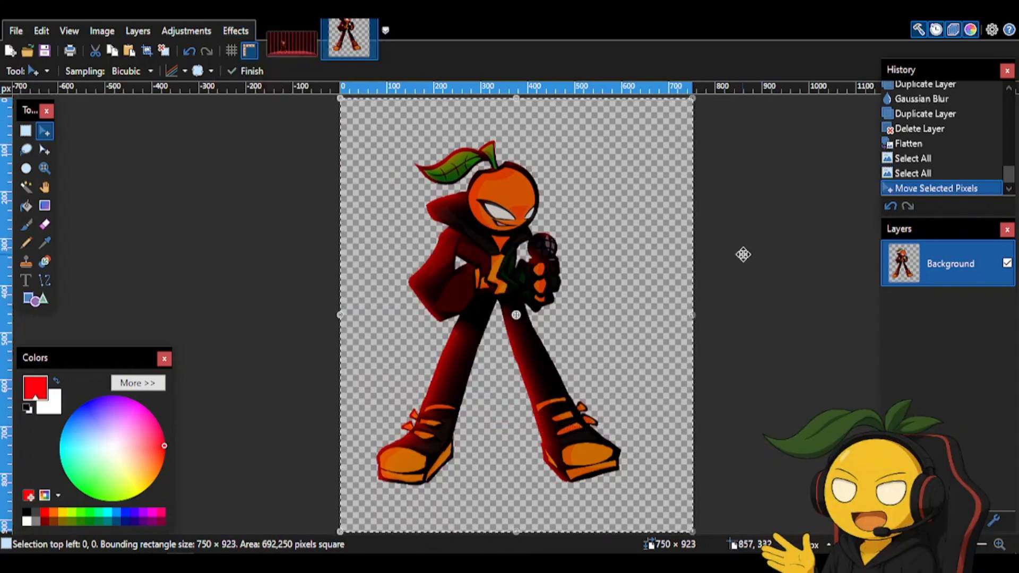